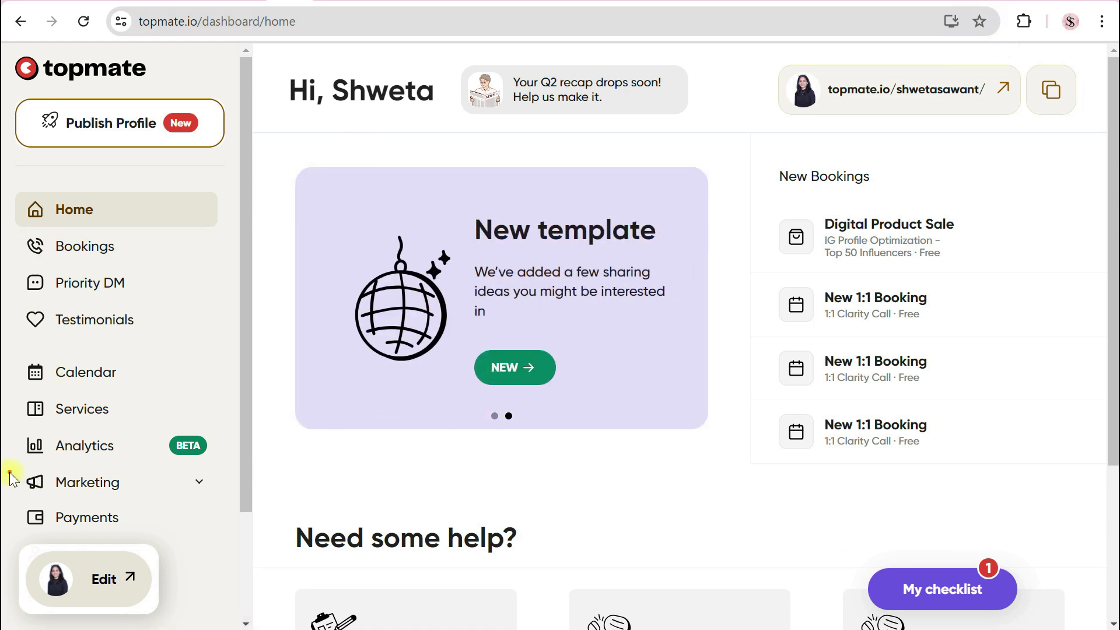
left_click_drag(8, 536, 117, 536)
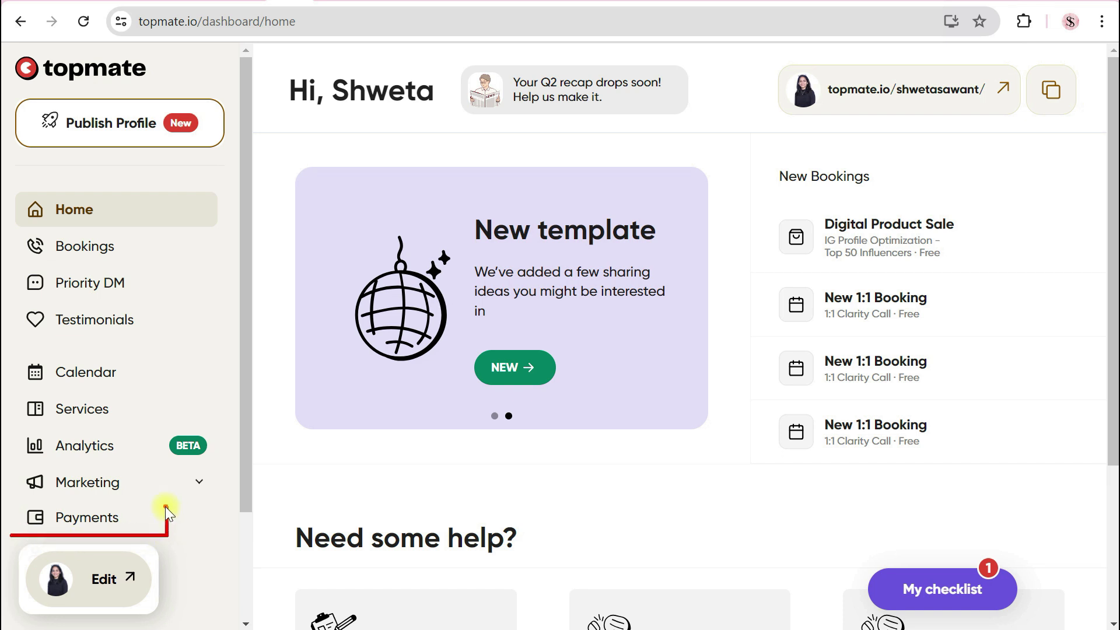
mouse_move(50, 496)
left_mouse_down()
mouse_move(6, 523)
mouse_move(9, 540)
left_mouse_up()
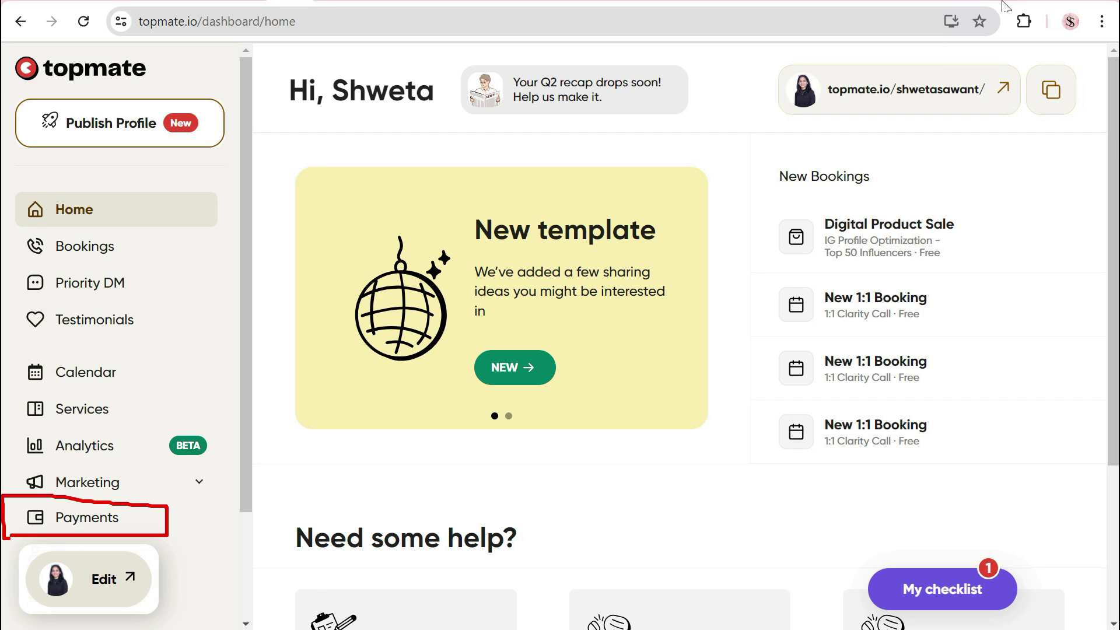
Open the Calendar availability settings and review the reschedule policy and the booking period choices
left_click(107, 530)
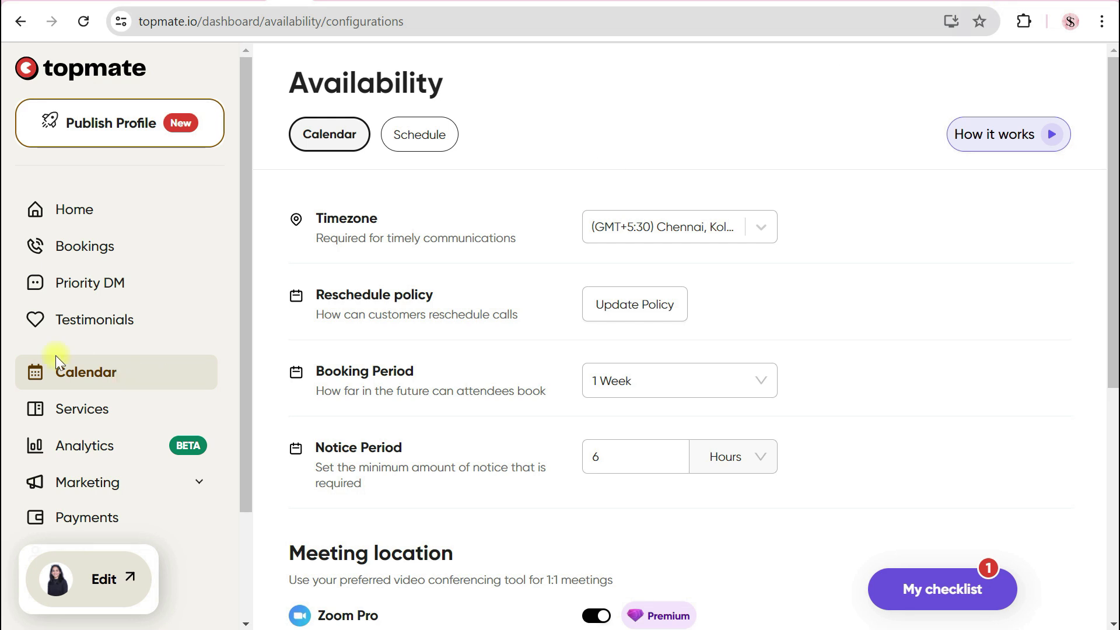
mouse_move(15, 352)
left_mouse_down()
mouse_move(88, 400)
mouse_move(173, 373)
mouse_move(171, 342)
left_mouse_up()
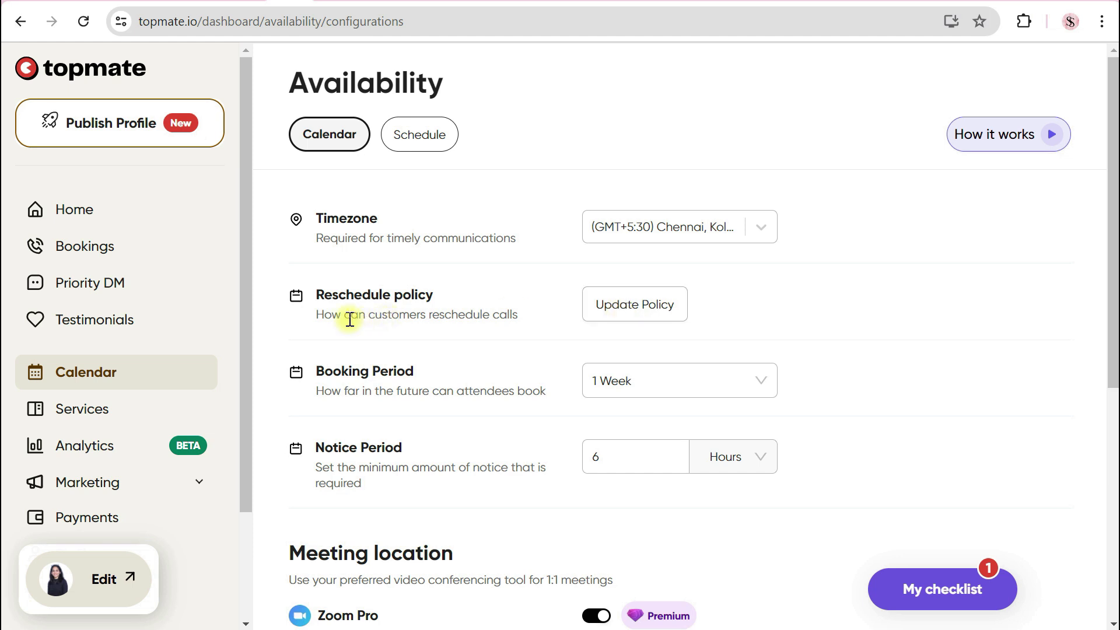
left_click_drag(325, 300, 467, 298)
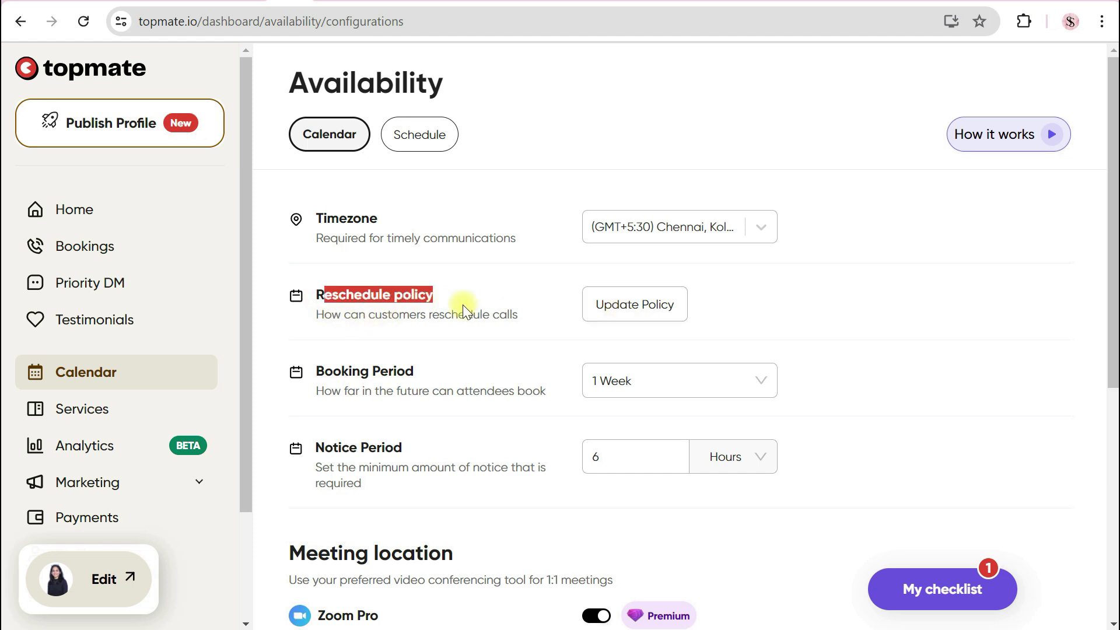
left_click(461, 307)
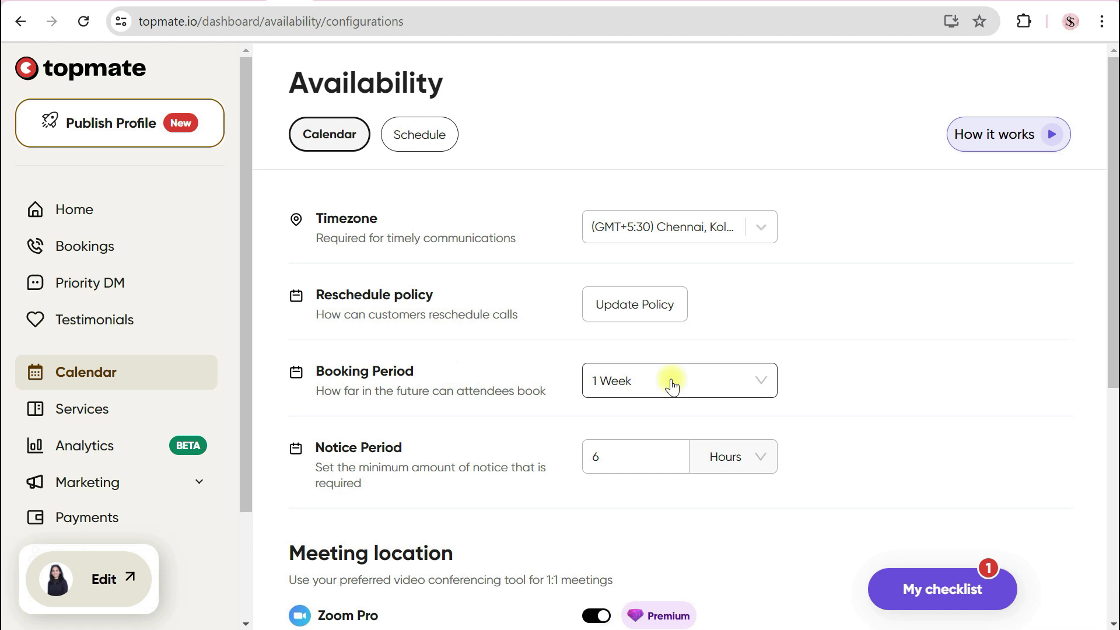
left_click(761, 391)
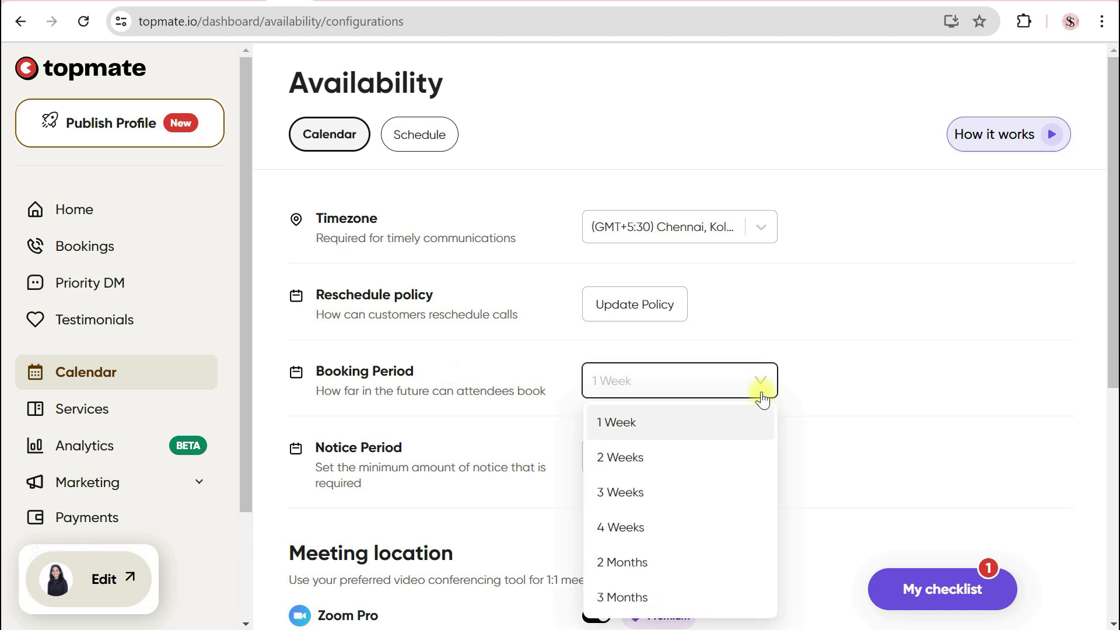
left_click(848, 401)
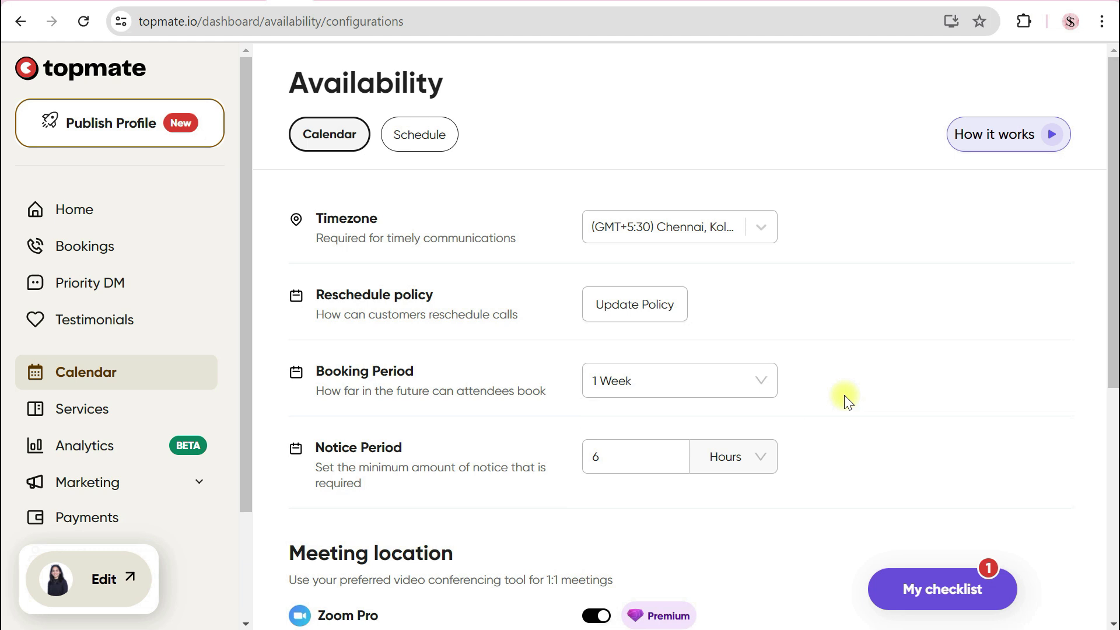
Review the notice period units, the meeting location options and the connected calendars in the availability settings
scroll(1113, 309, "down", 2)
left_click_drag(317, 334, 431, 338)
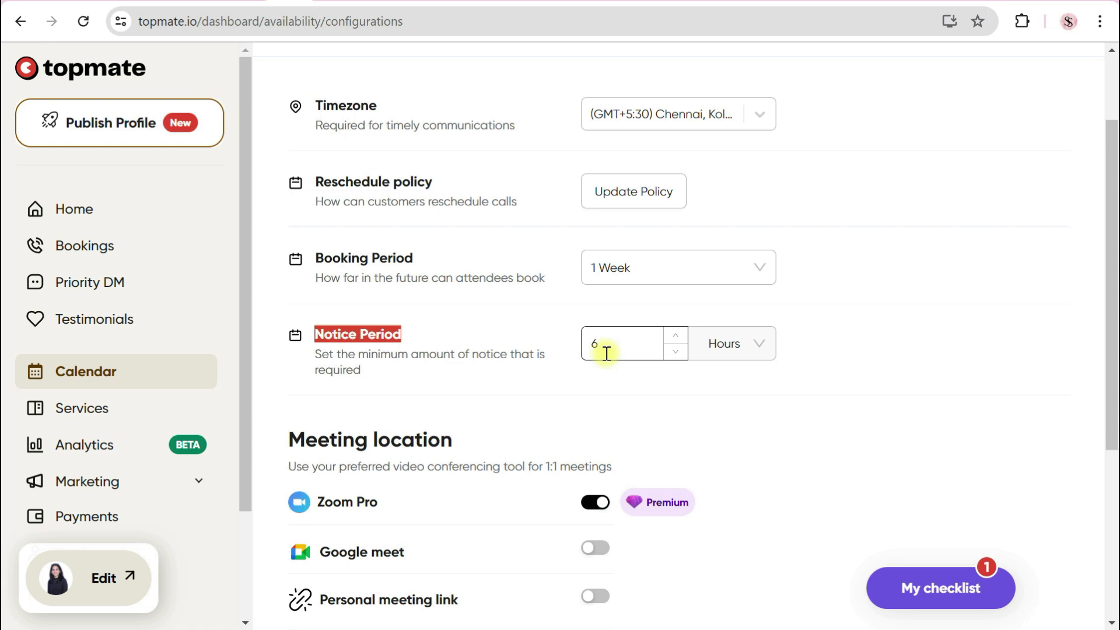
left_click(725, 362)
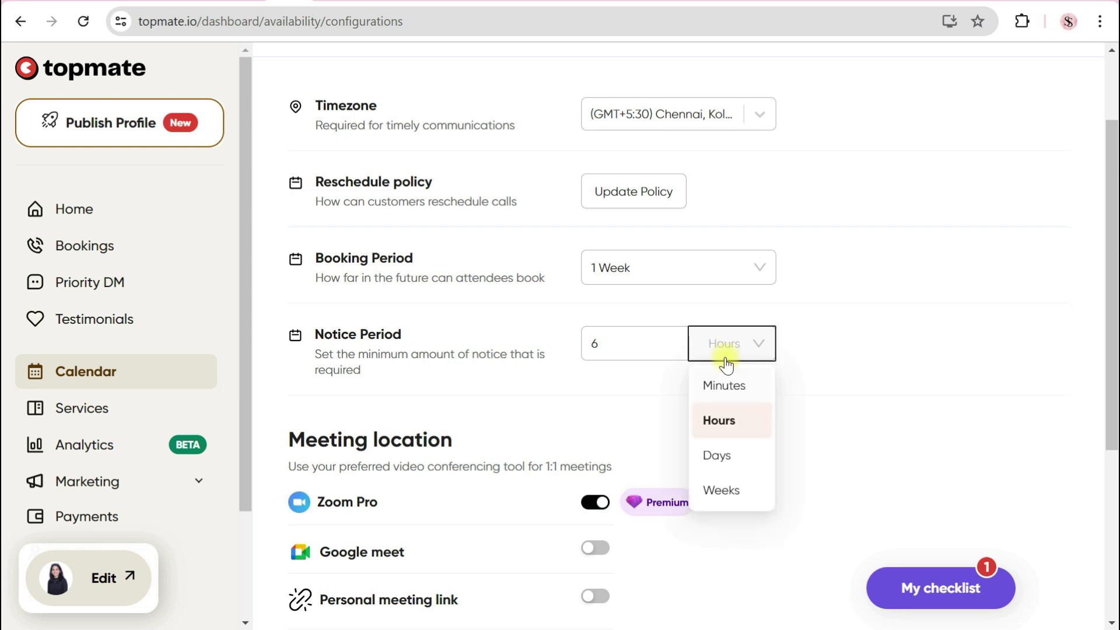
left_click(855, 421)
left_click_drag(1115, 315, 1115, 417)
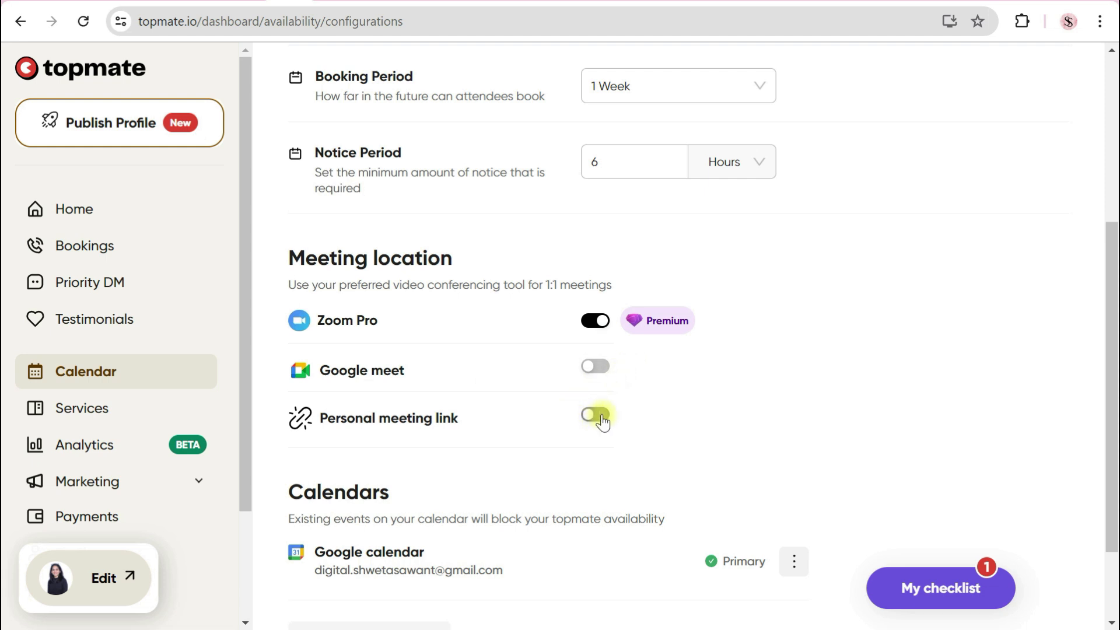
left_click_drag(1115, 302, 1114, 362)
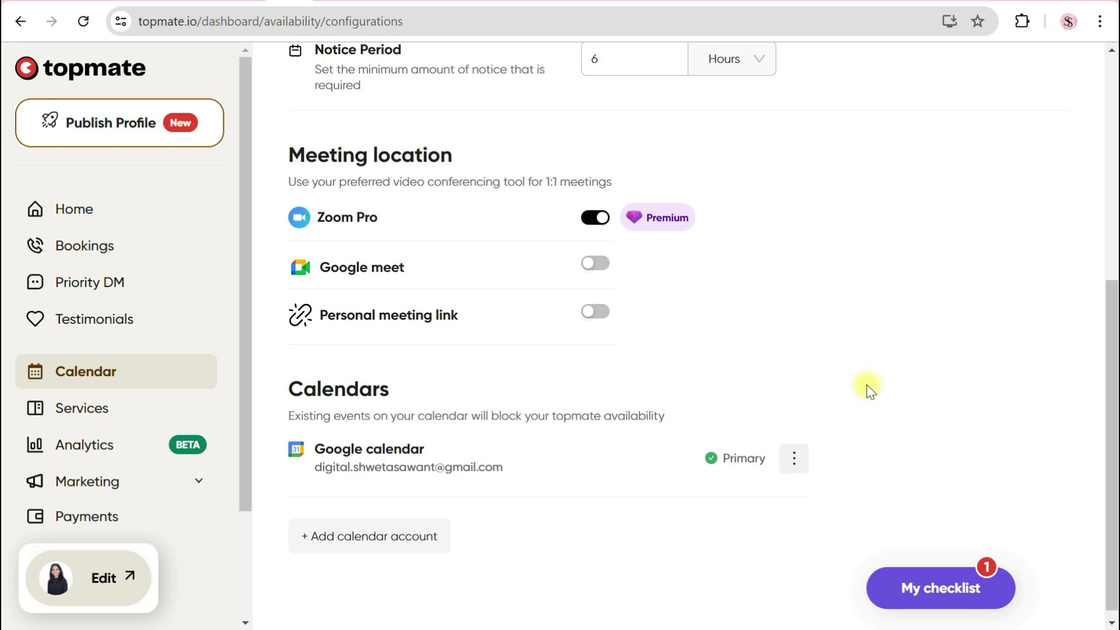
left_click_drag(1114, 382, 1113, 153)
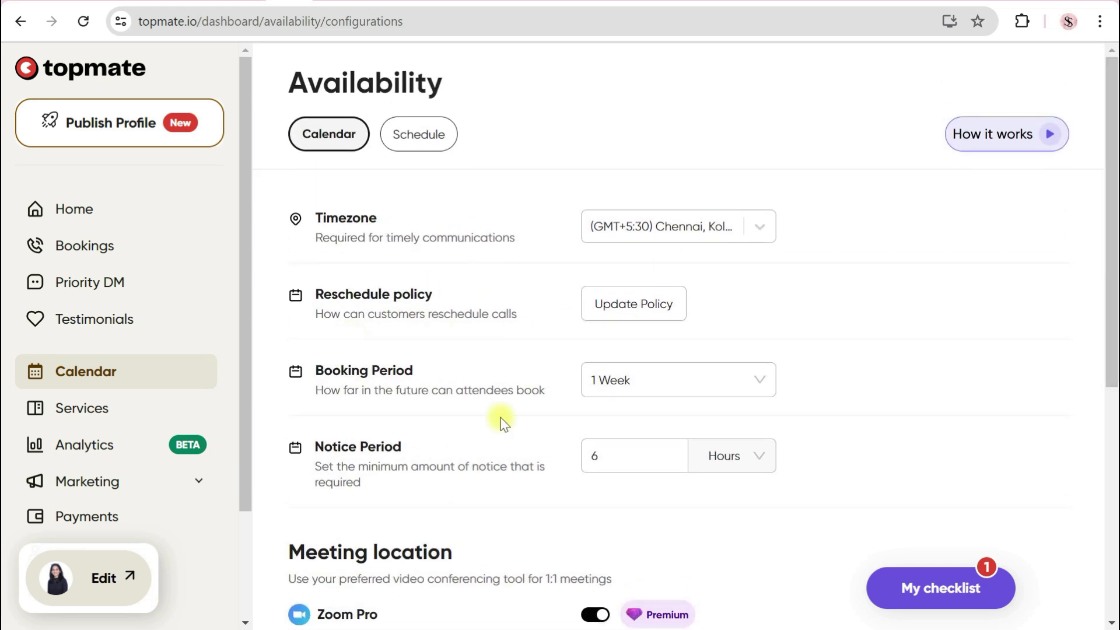
Open the weekly availability schedule and inspect the date picker for blocking unavailable dates without selecting any
left_click(417, 144)
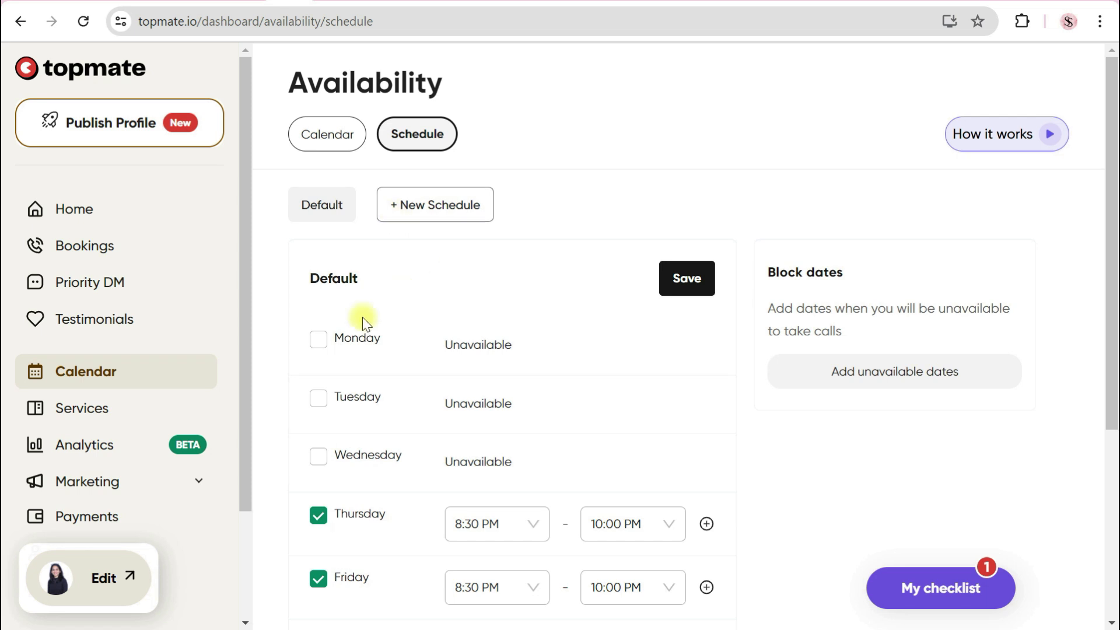
mouse_move(1113, 217)
left_mouse_down()
mouse_move(1113, 408)
mouse_move(1114, 197)
left_mouse_up()
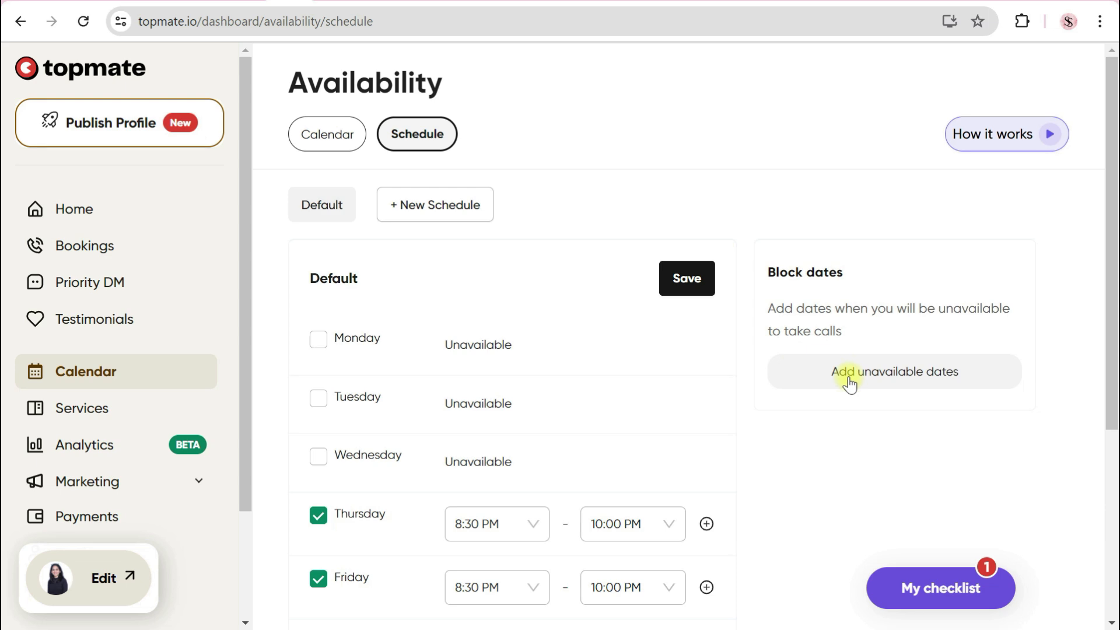
left_click(885, 373)
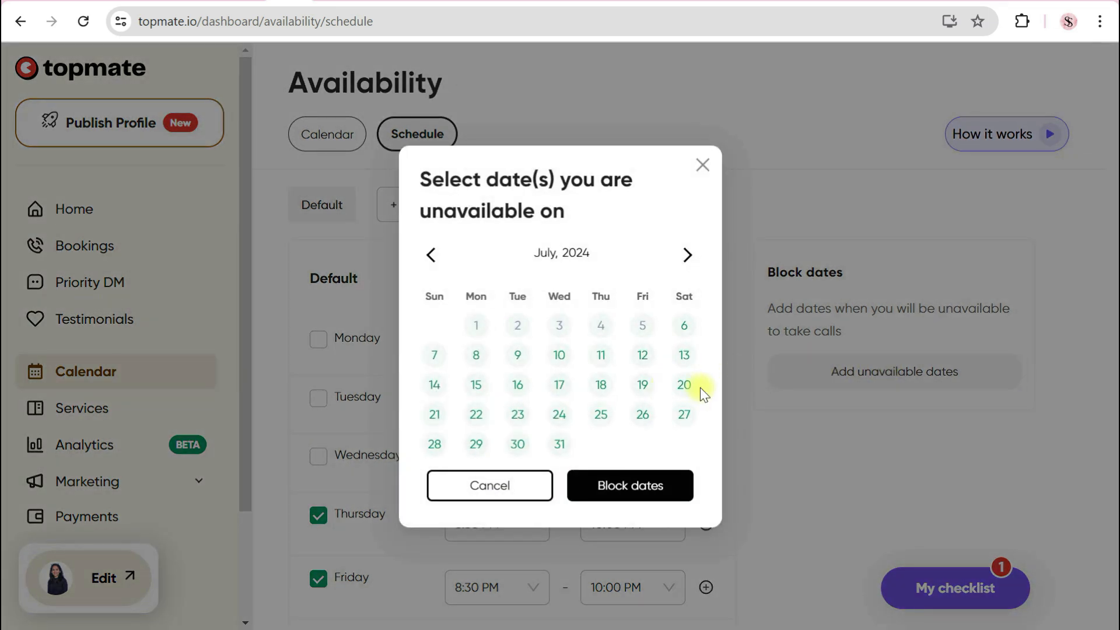
left_click(702, 163)
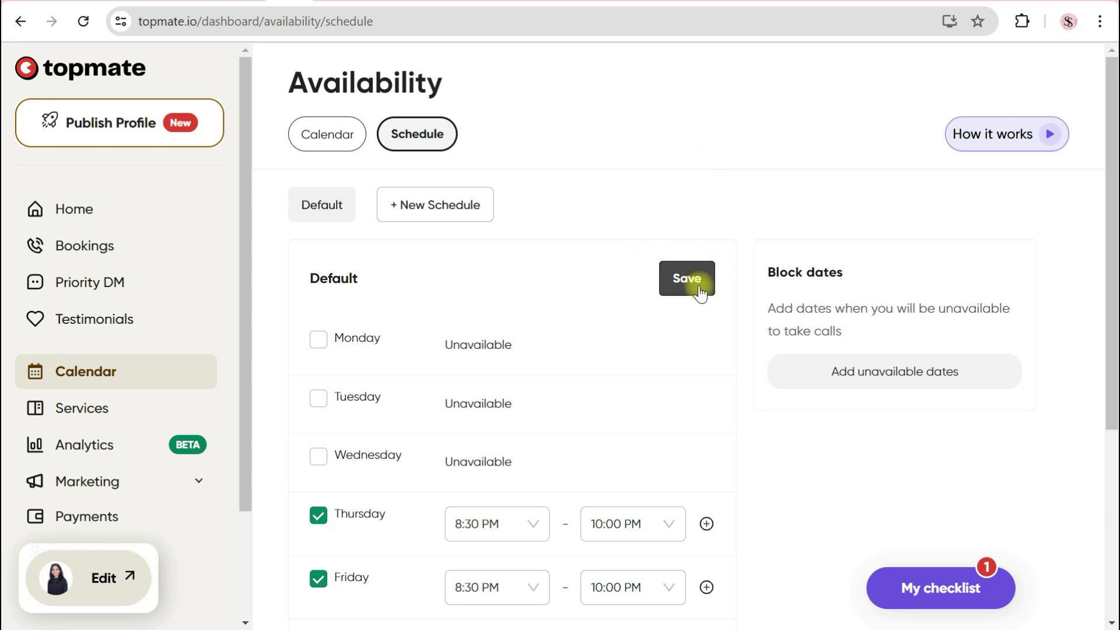
Inspect the form for creating a new schedule, leave it without creating one, and review the default schedule's days
left_click(446, 211)
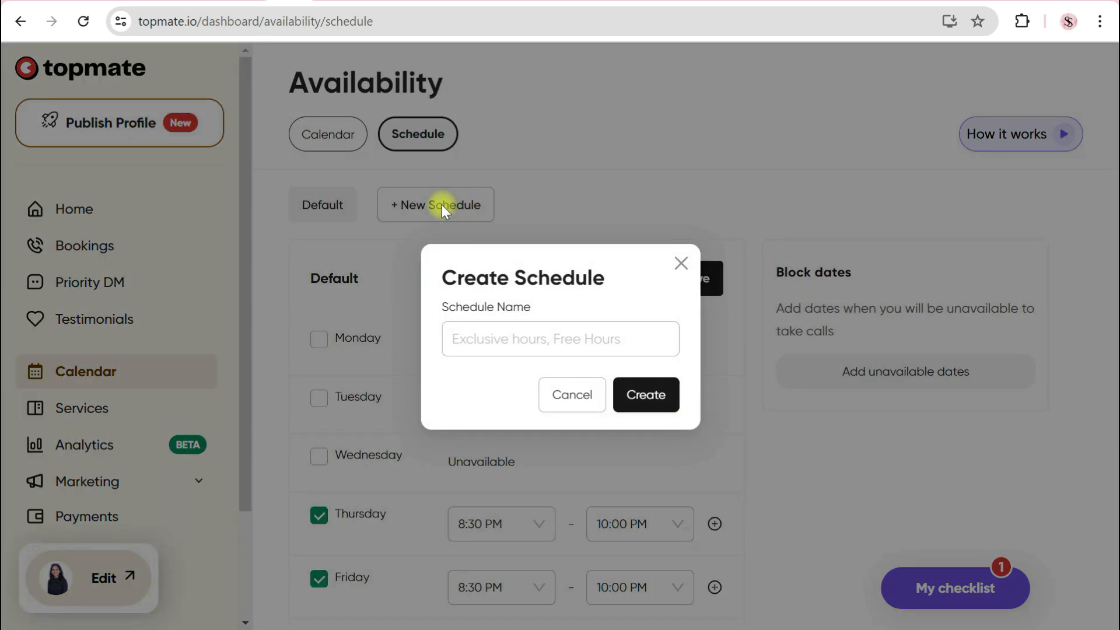
left_click(678, 260)
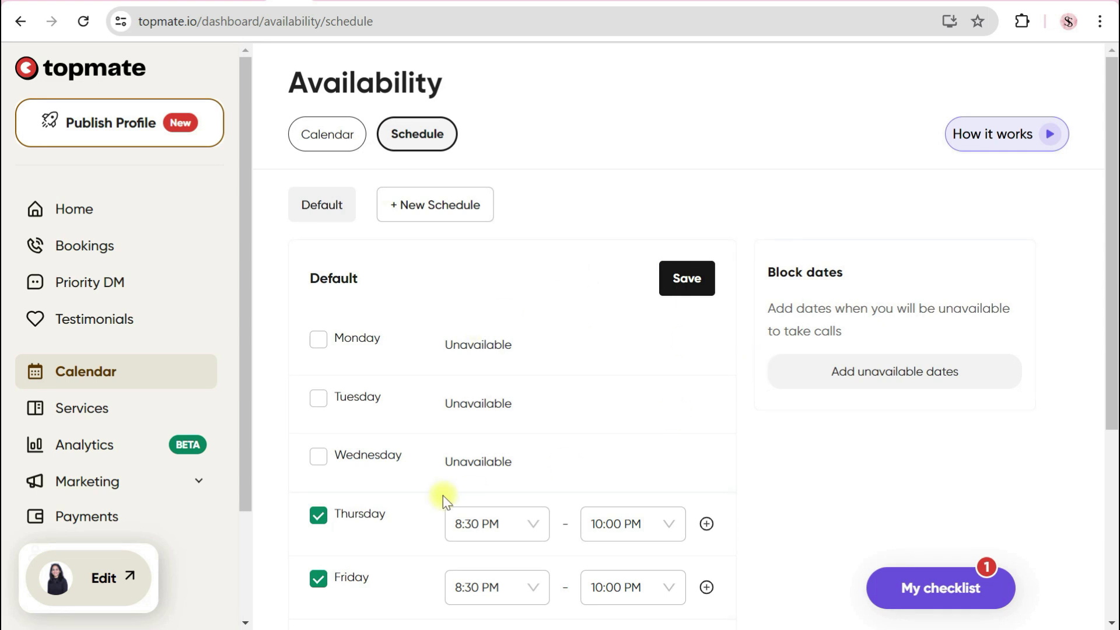
mouse_move(1113, 347)
left_mouse_down()
mouse_move(1112, 385)
mouse_move(1107, 350)
left_mouse_up()
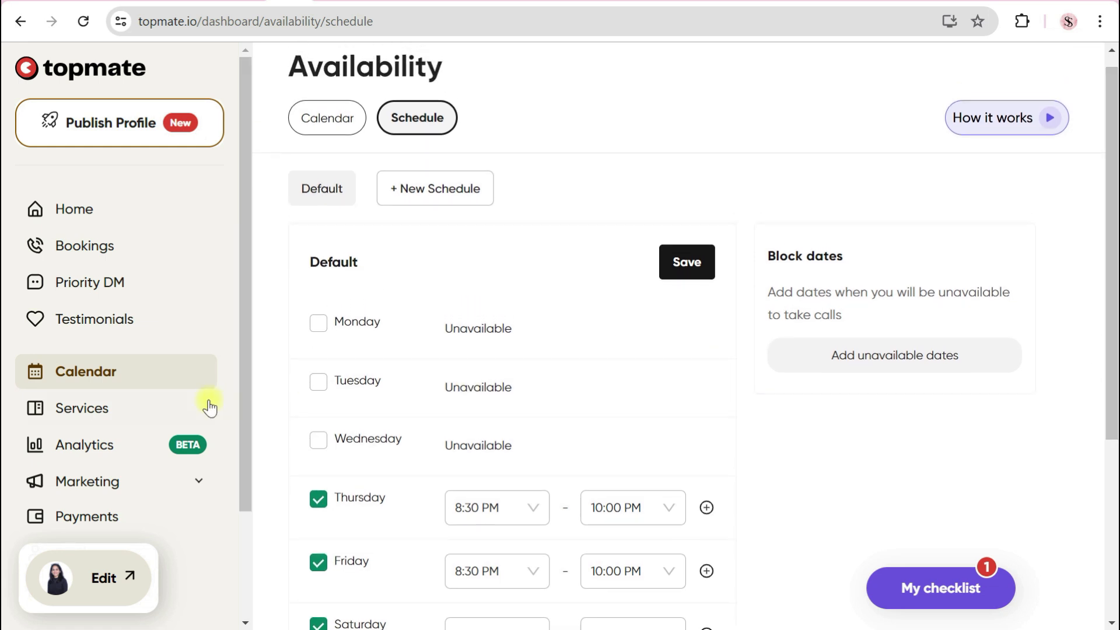
Open the Services page showing the 1:1 Call offerings
left_click(86, 428)
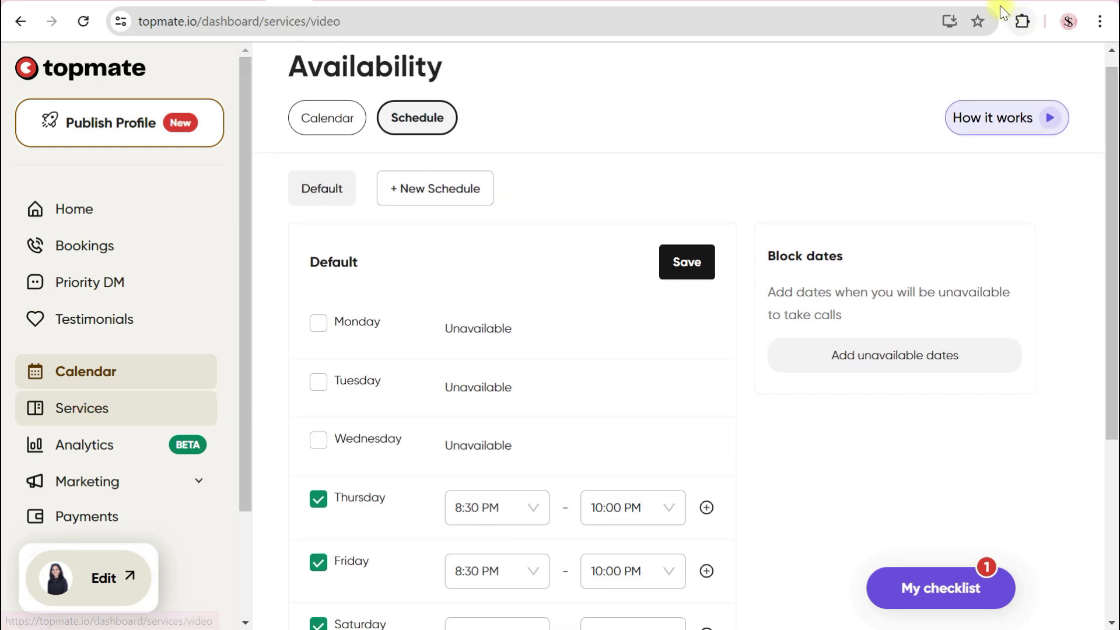
mouse_move(12, 388)
left_mouse_down()
mouse_move(13, 408)
mouse_move(161, 429)
mouse_move(172, 372)
left_mouse_up()
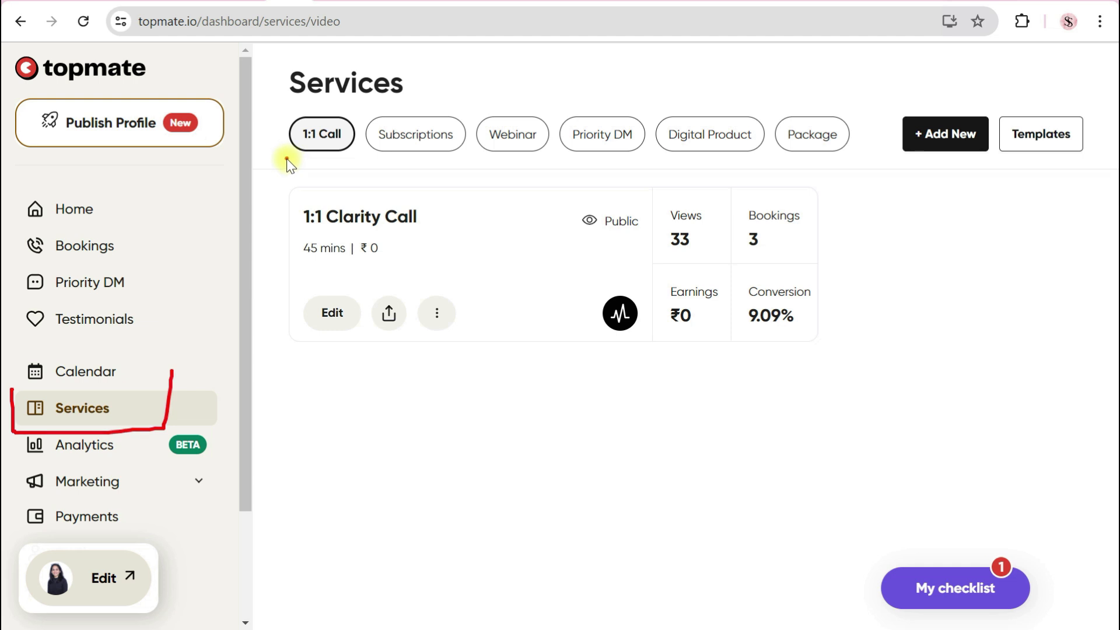
left_click_drag(286, 157, 364, 159)
left_click(1001, 5)
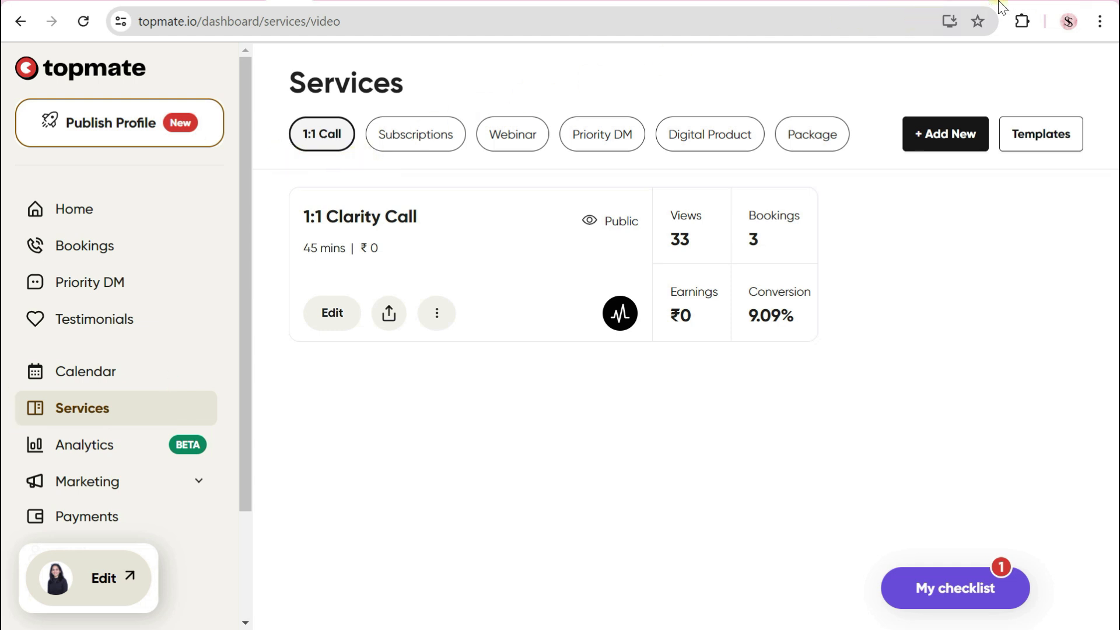
Start a new service of type 1:1 Call and give it the title "Resume Services"
left_click(943, 147)
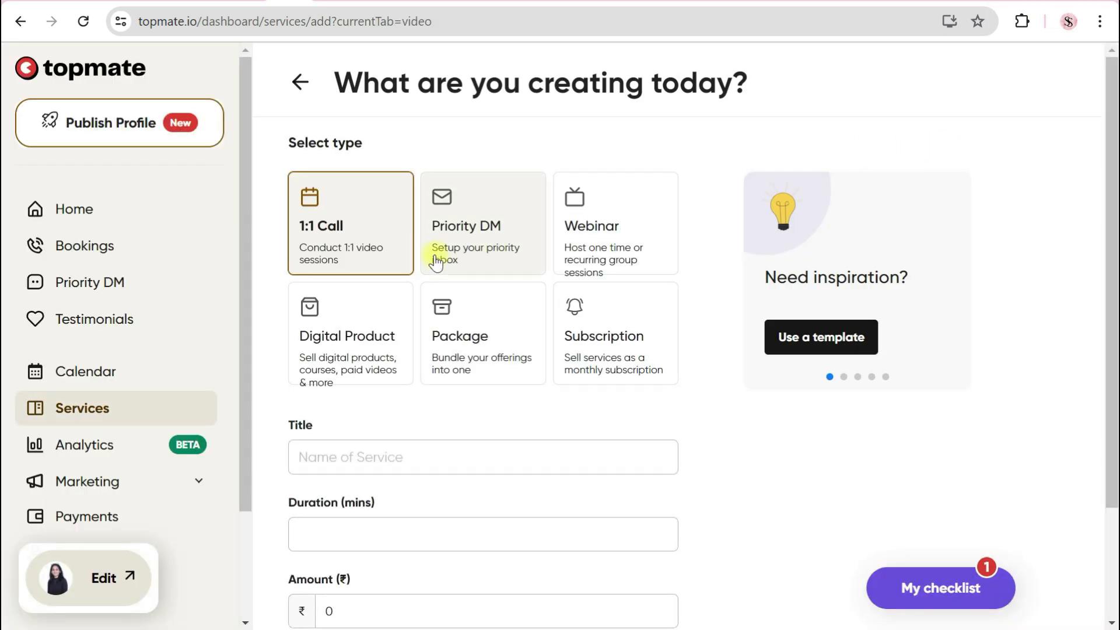
left_click(354, 448)
left_click(354, 448)
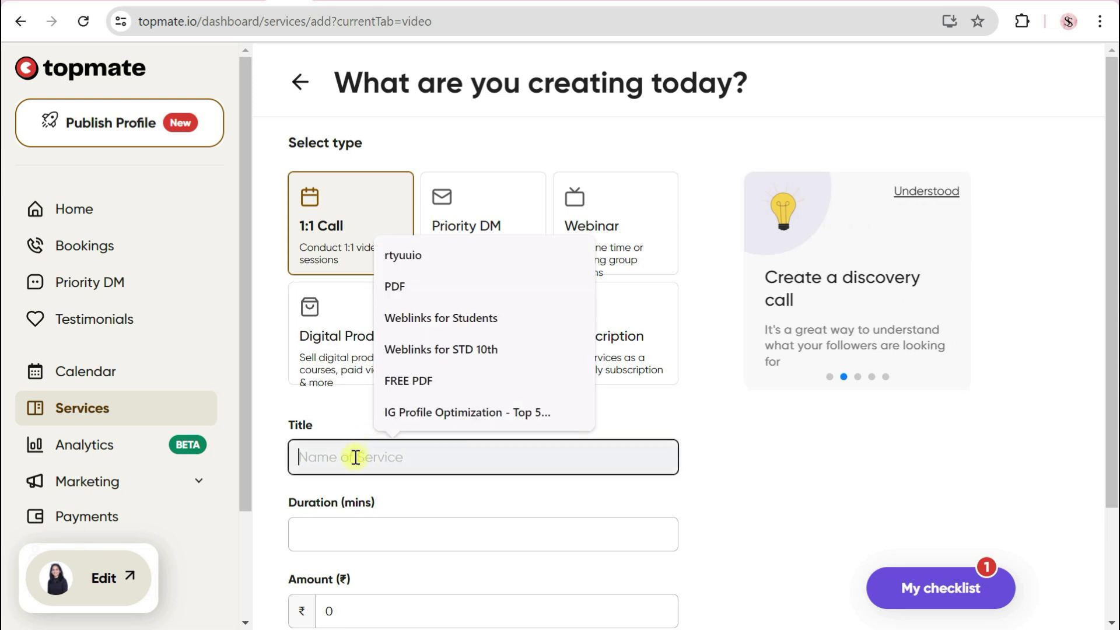
type("Res")
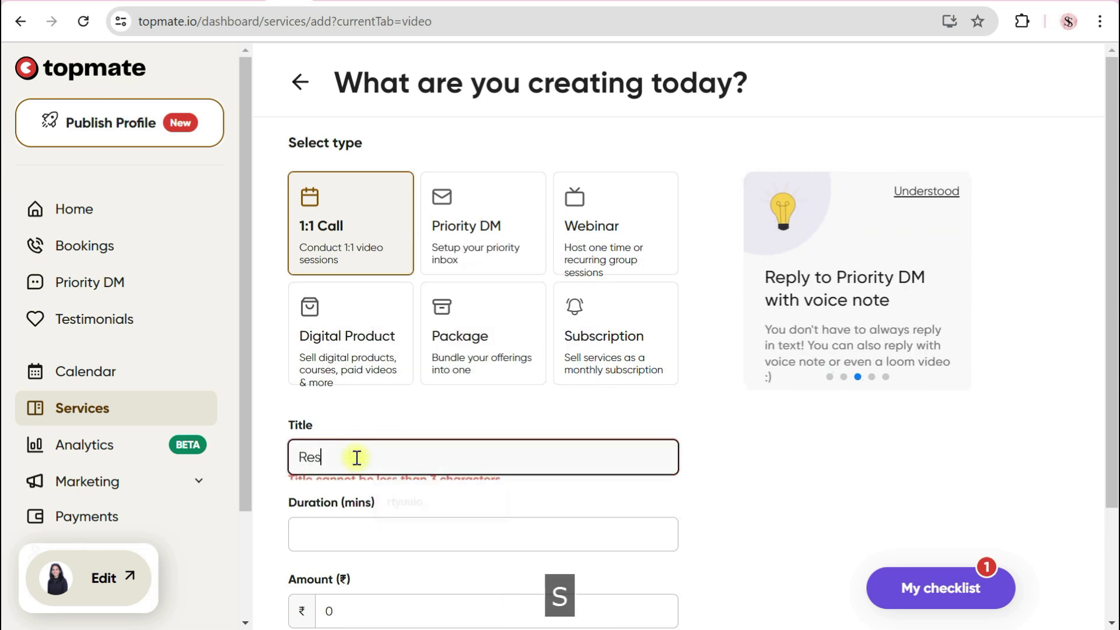
type("ume ")
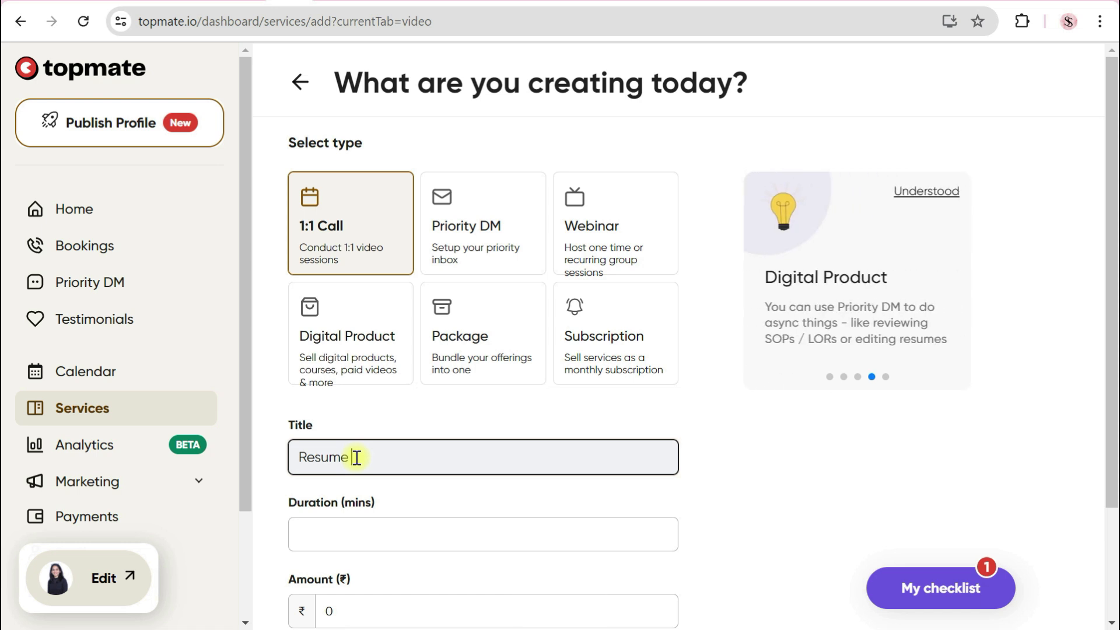
type("Services")
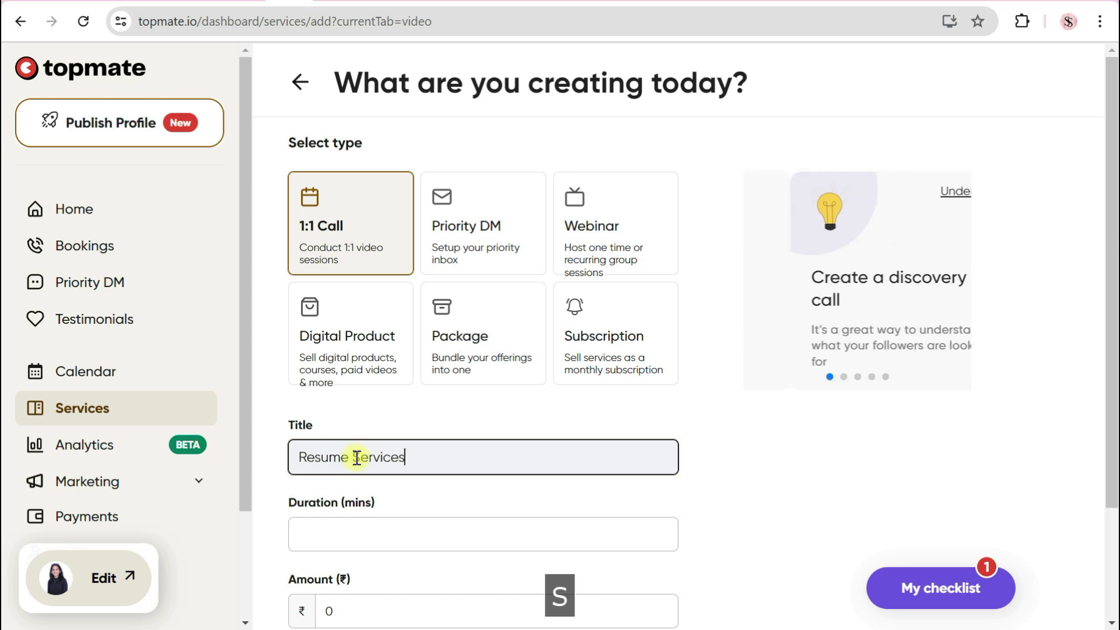
Reword the service title to "Resume Building Call"
key("Left")
type("Buiding")
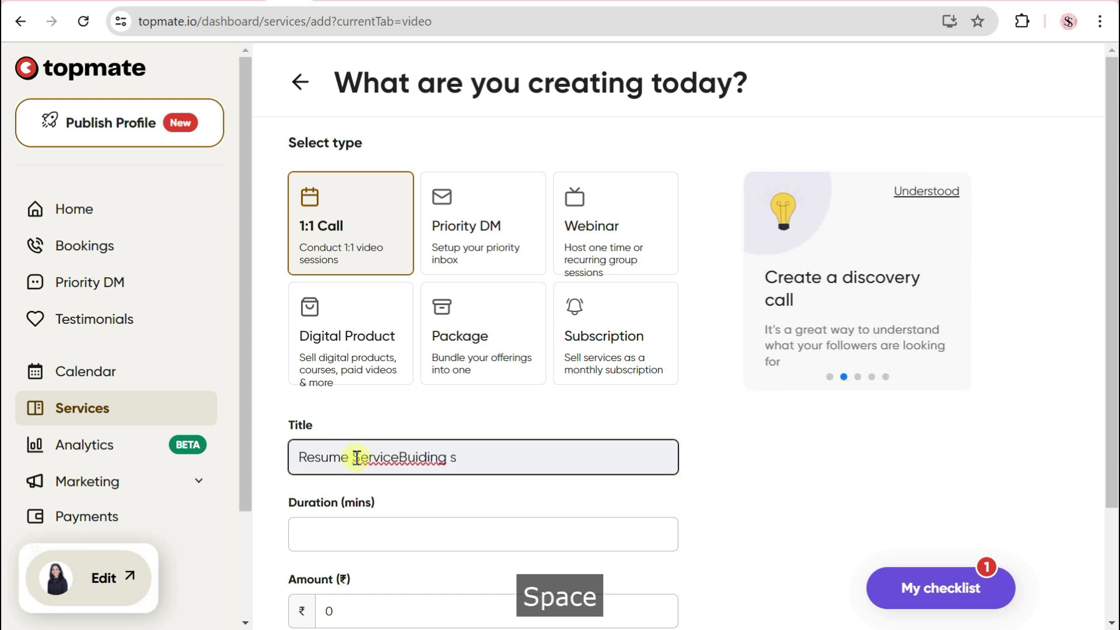
double_click(376, 461)
type("Building")
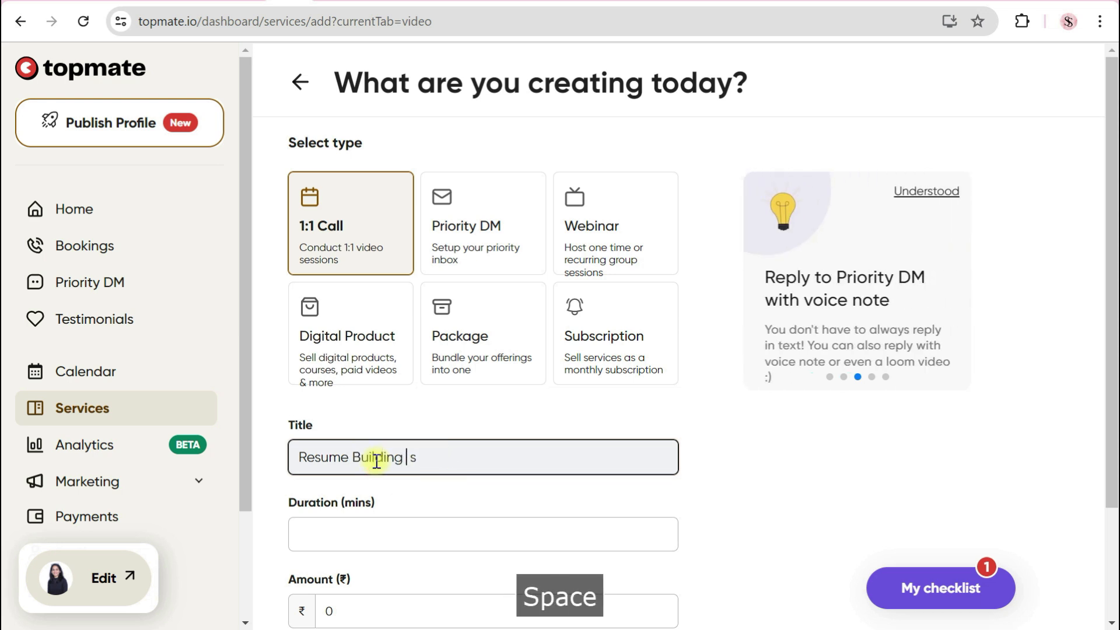
key("Delete")
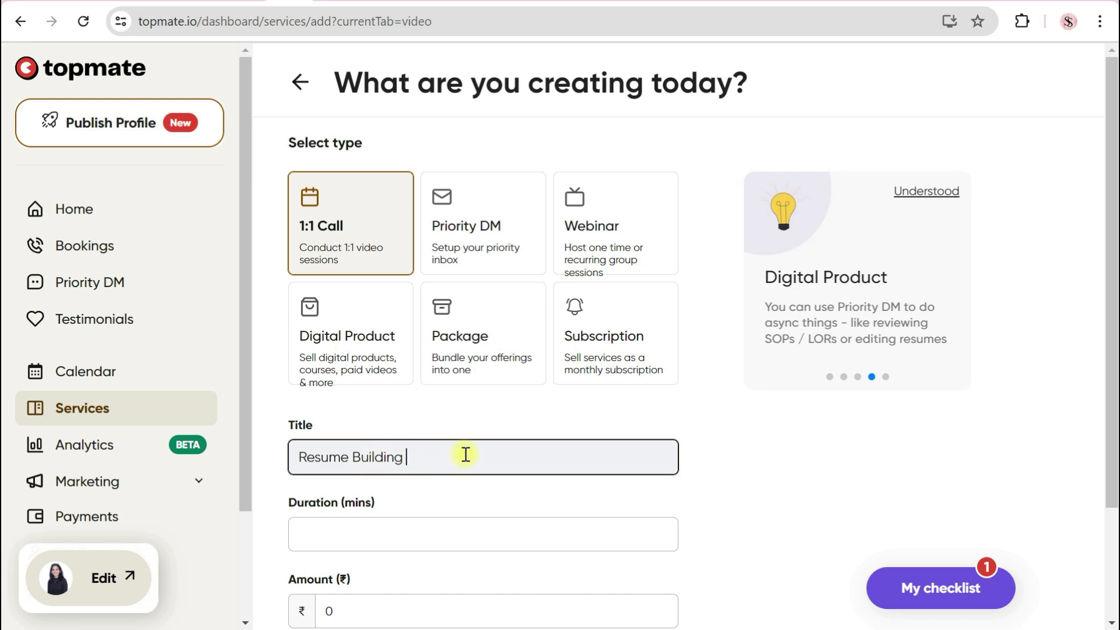
type("Service")
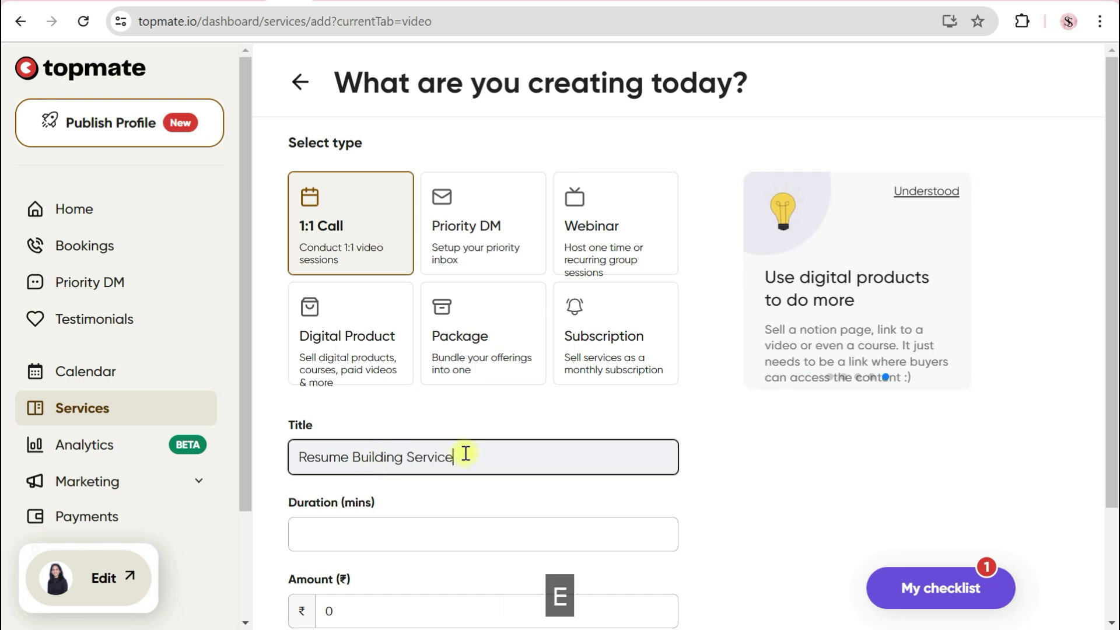
key("ctrl+BackSpace")
type("Call")
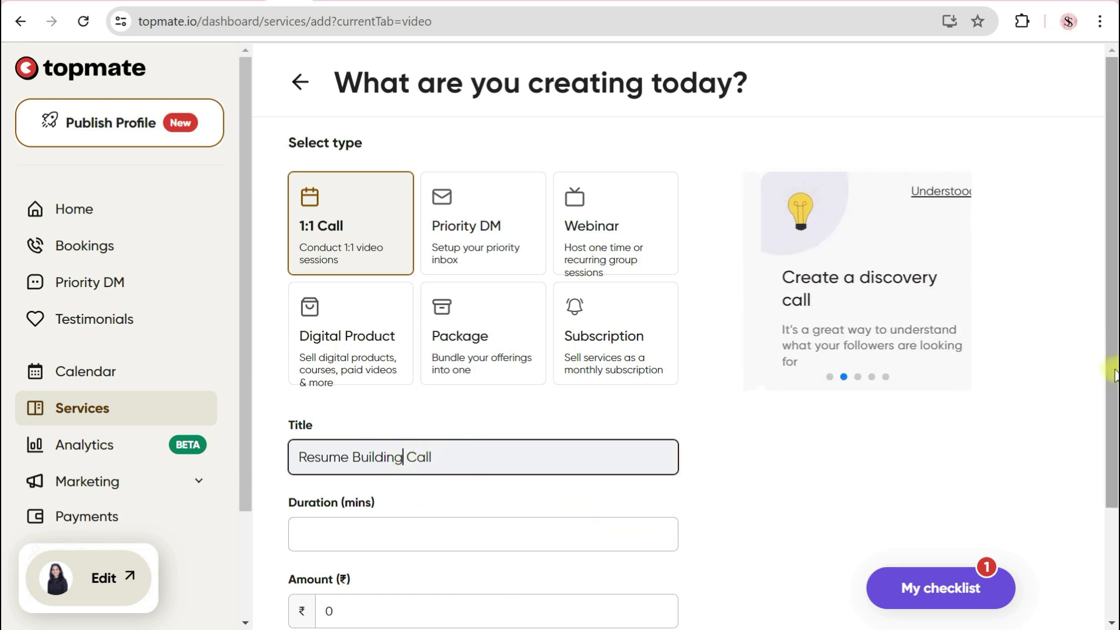
Replace the word "Building" in the service title so it reads "Resume Audit Call"
scroll(1106, 379, "down", 1)
double_click(371, 407)
type("Audit")
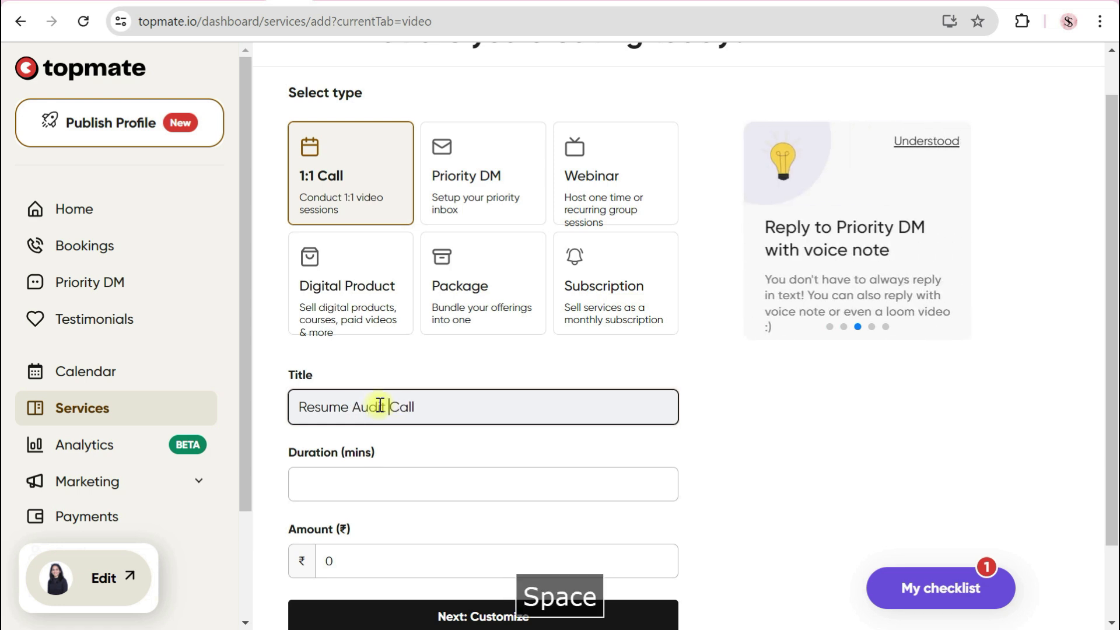
Set the call's duration to 60 minutes and its amount to ₹1999, and continue to customizing the service
left_click(350, 469)
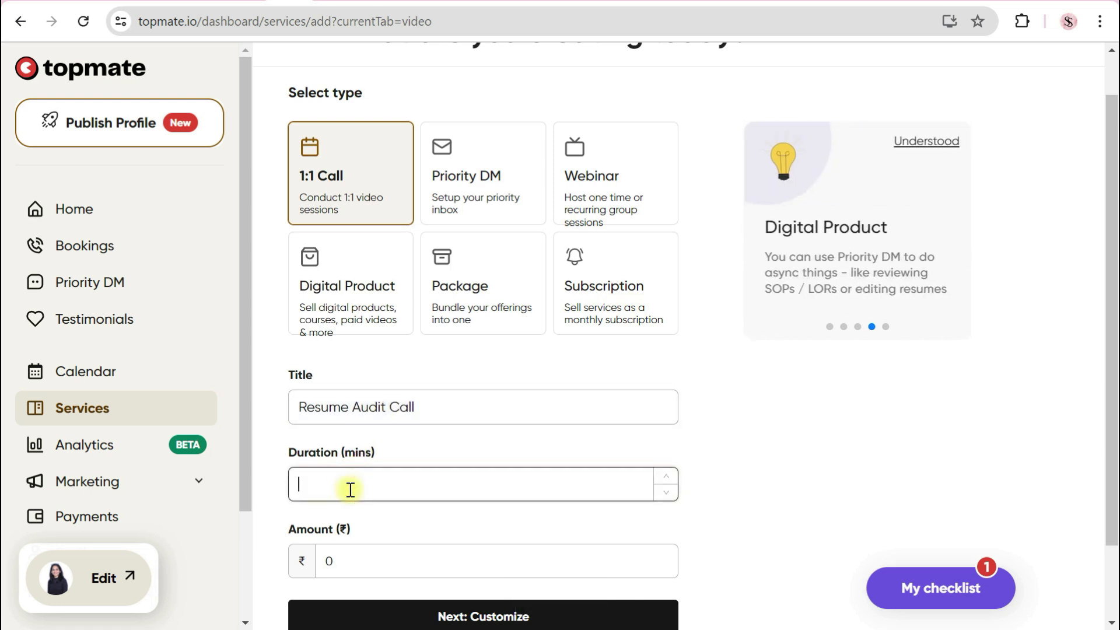
type("60")
left_click_drag(1111, 413, 1110, 532)
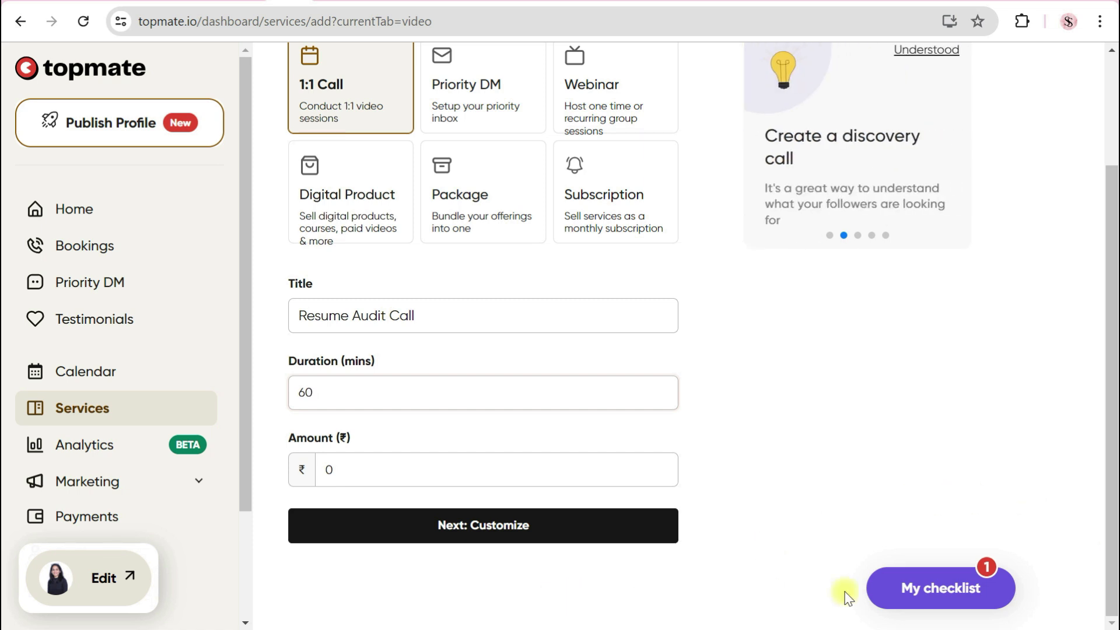
left_click(497, 473)
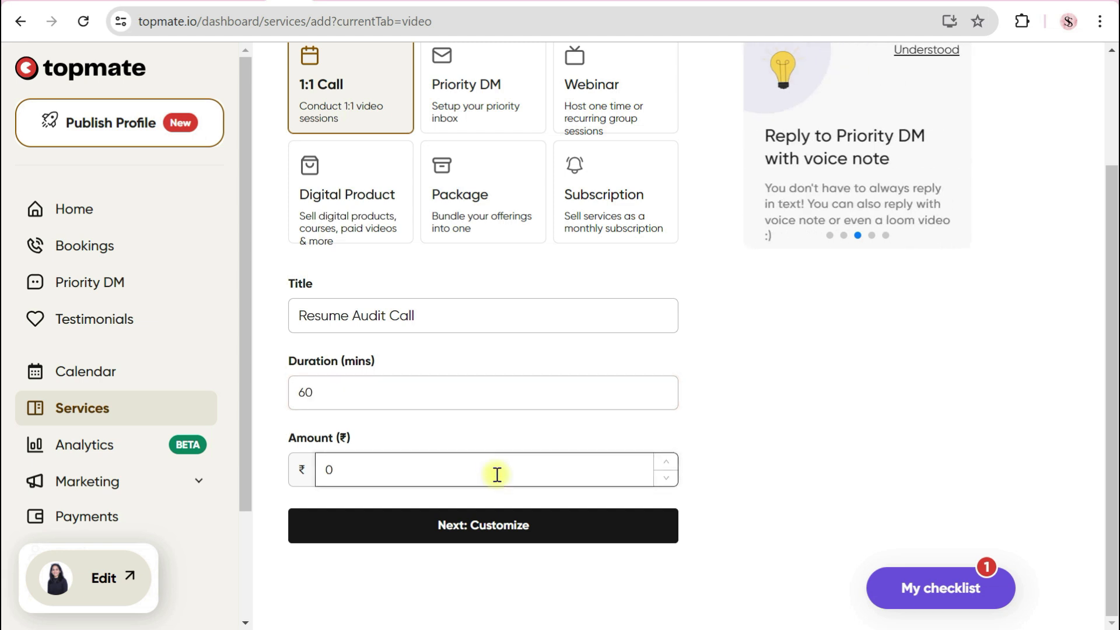
key("BackSpace")
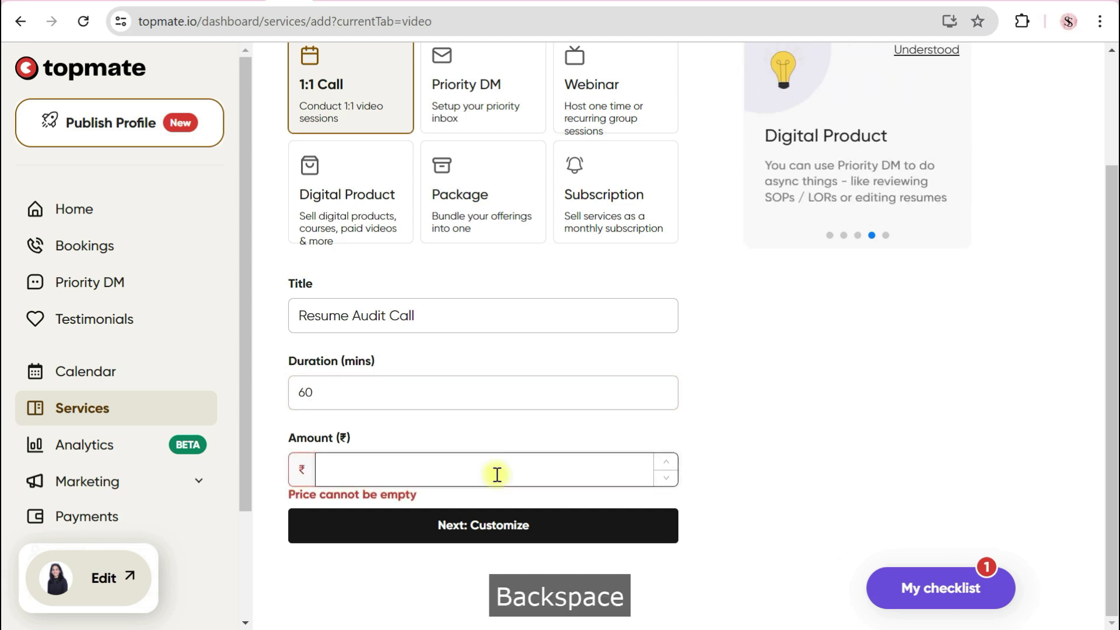
type("19999")
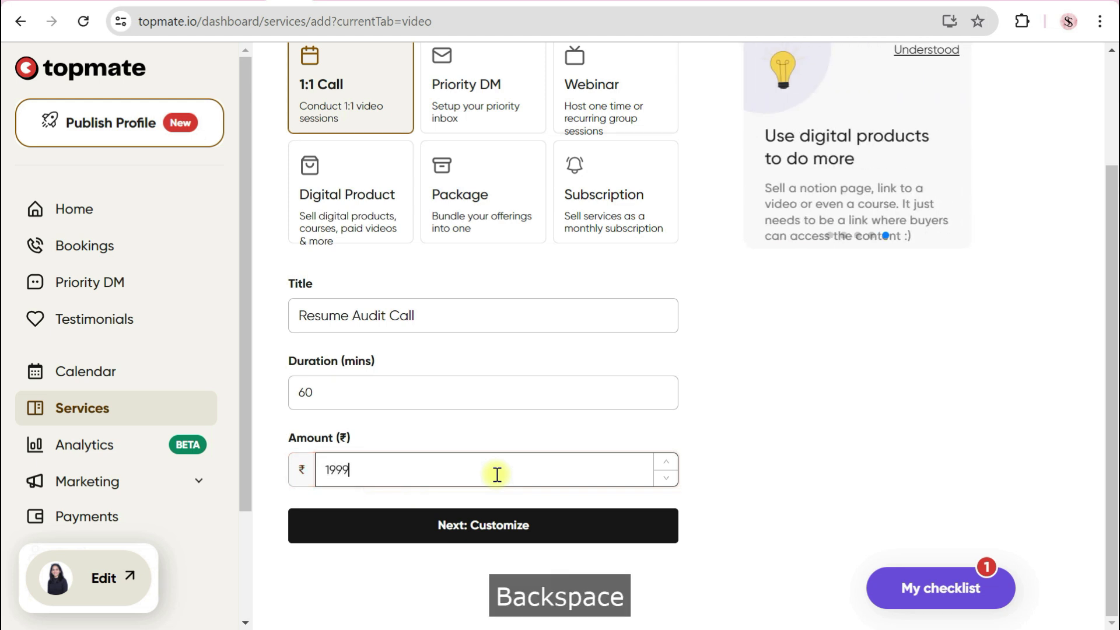
left_click(327, 401)
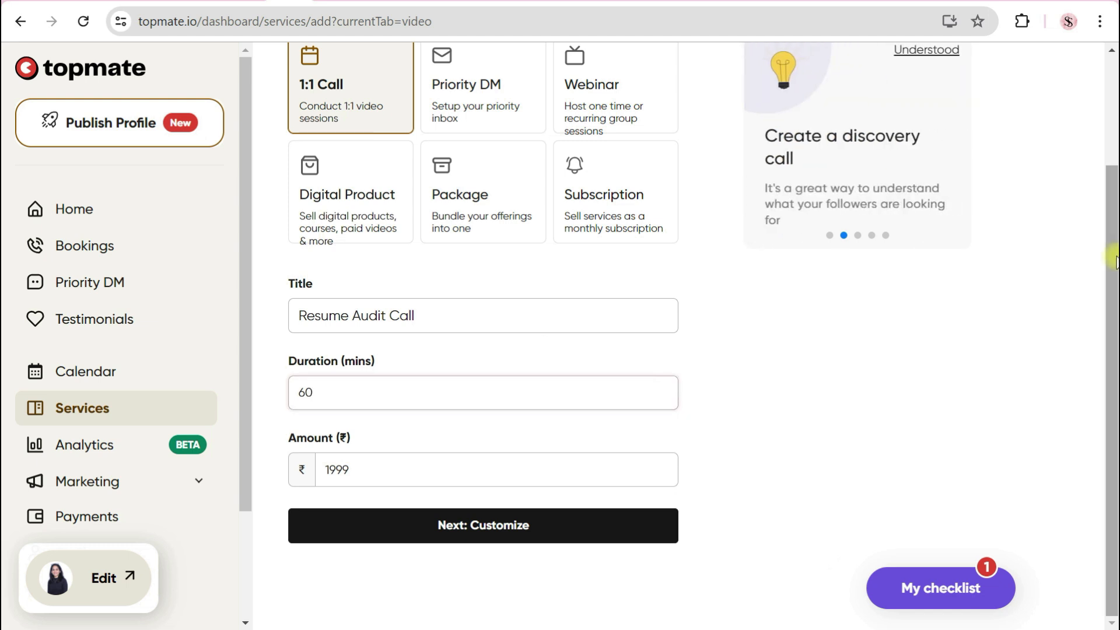
left_click(509, 541)
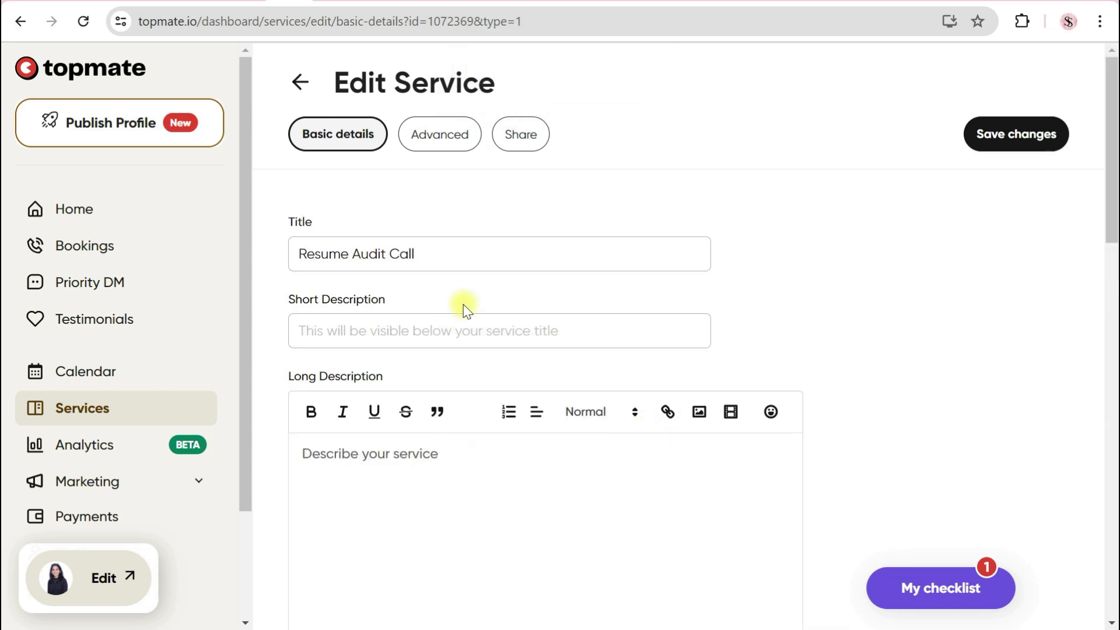
Copy the service title "Resume Audit Call" into the short description
left_click(412, 330)
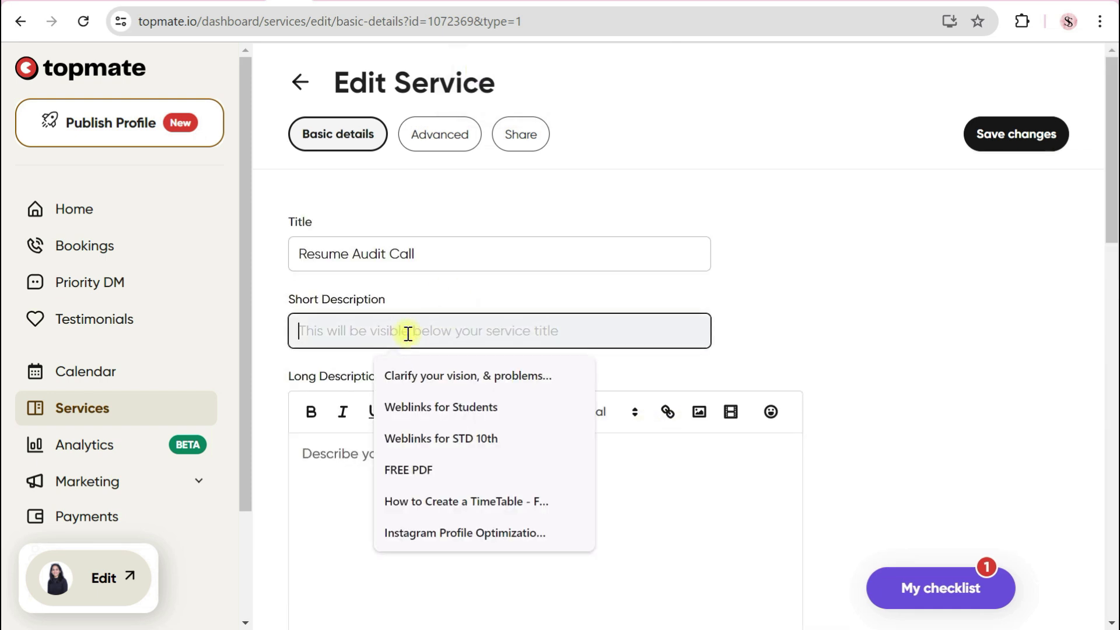
left_click(435, 258)
key("ctrl+a")
key("ctrl+c")
left_click(381, 334)
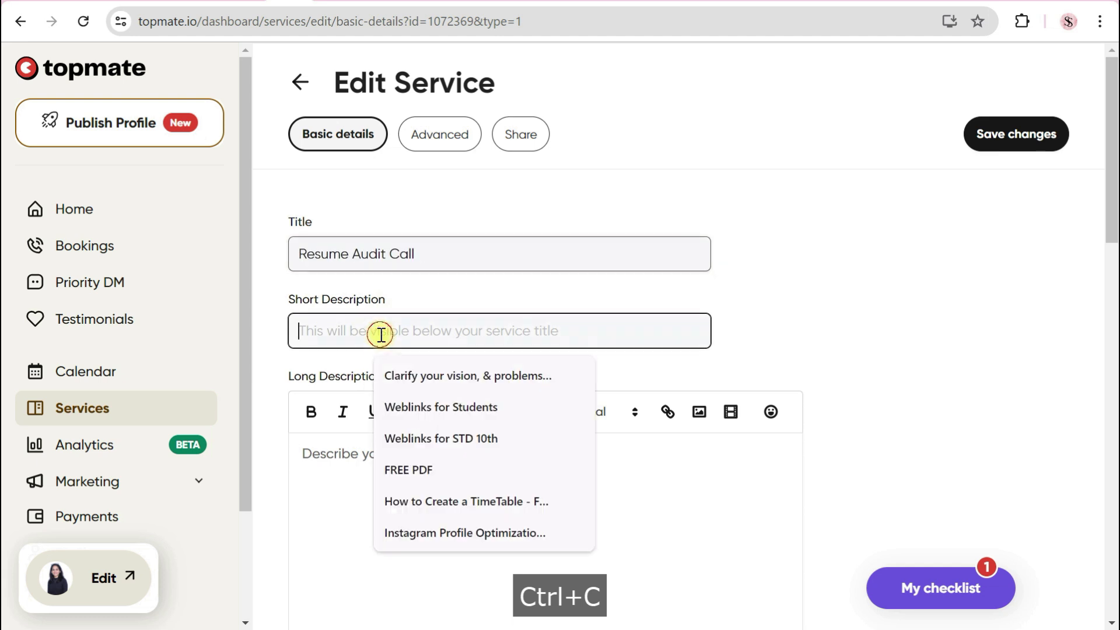
key("ctrl+v")
Replace "Call" in the short description so it reads "Resume Audit for Suggestions and improvements"
double_click(406, 330)
type("for ")
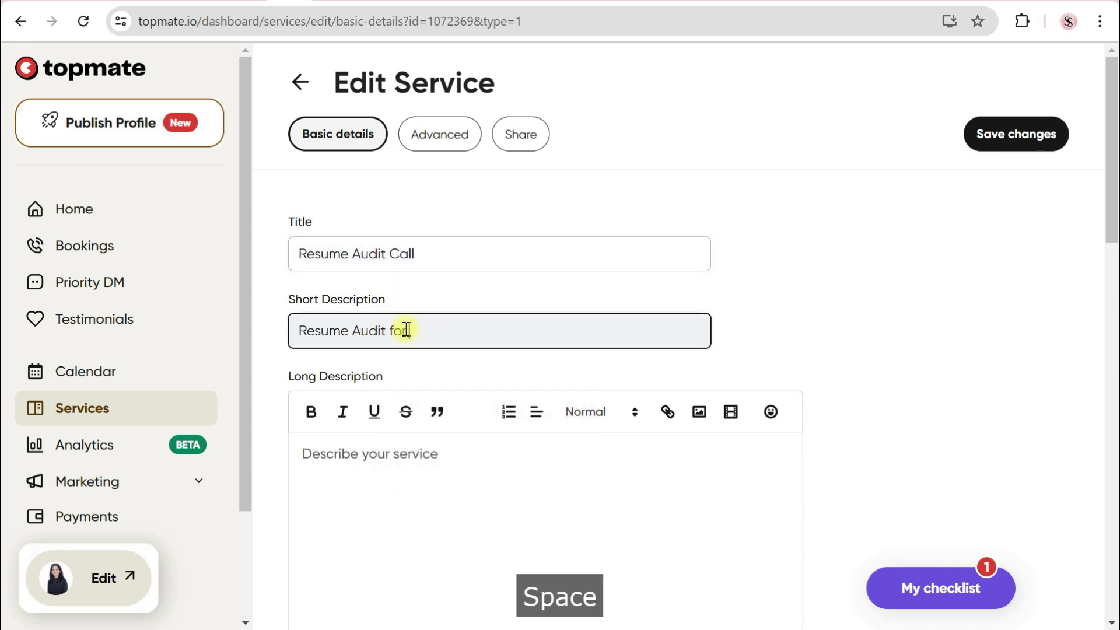
type("Suggest")
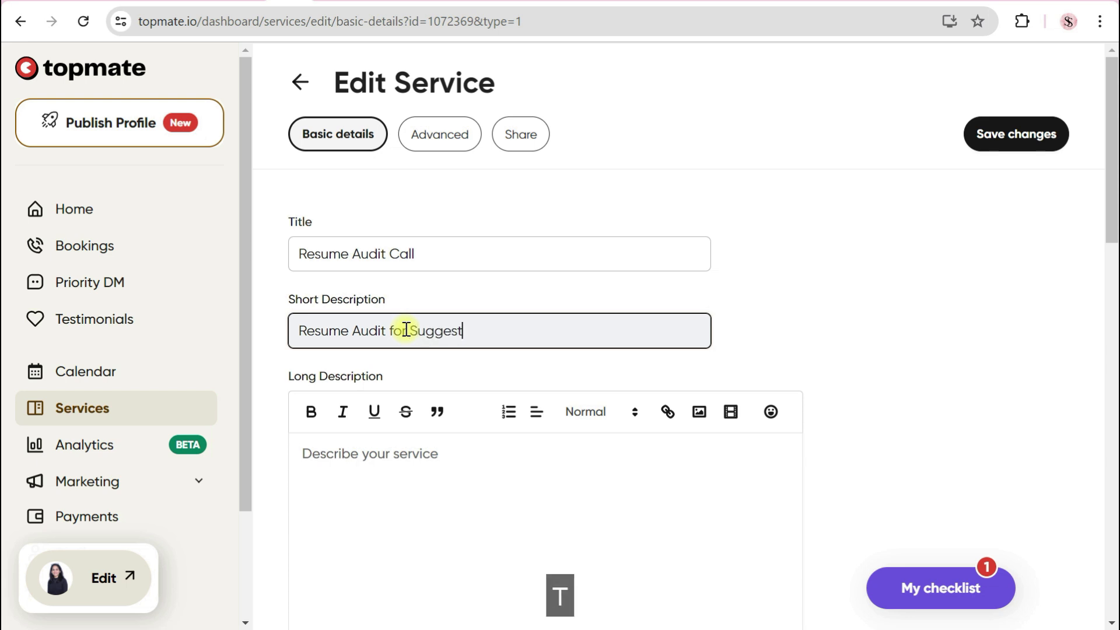
type("iona")
key("BackSpace")
key("BackSpace")
type("s and impor")
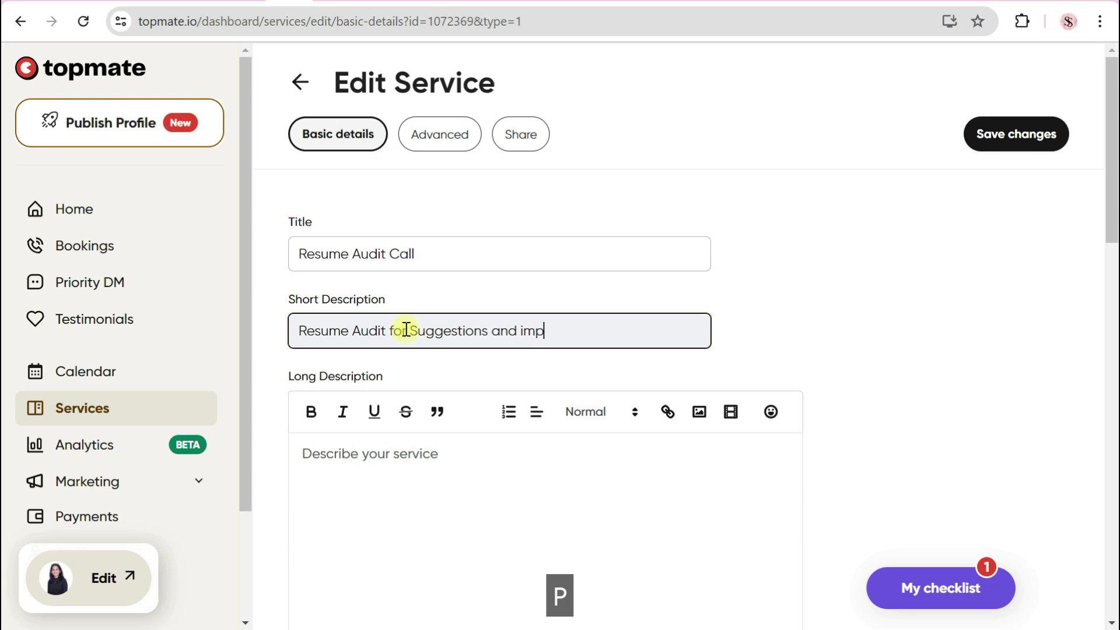
key("BackSpace")
key("BackSpace")
type("rovements")
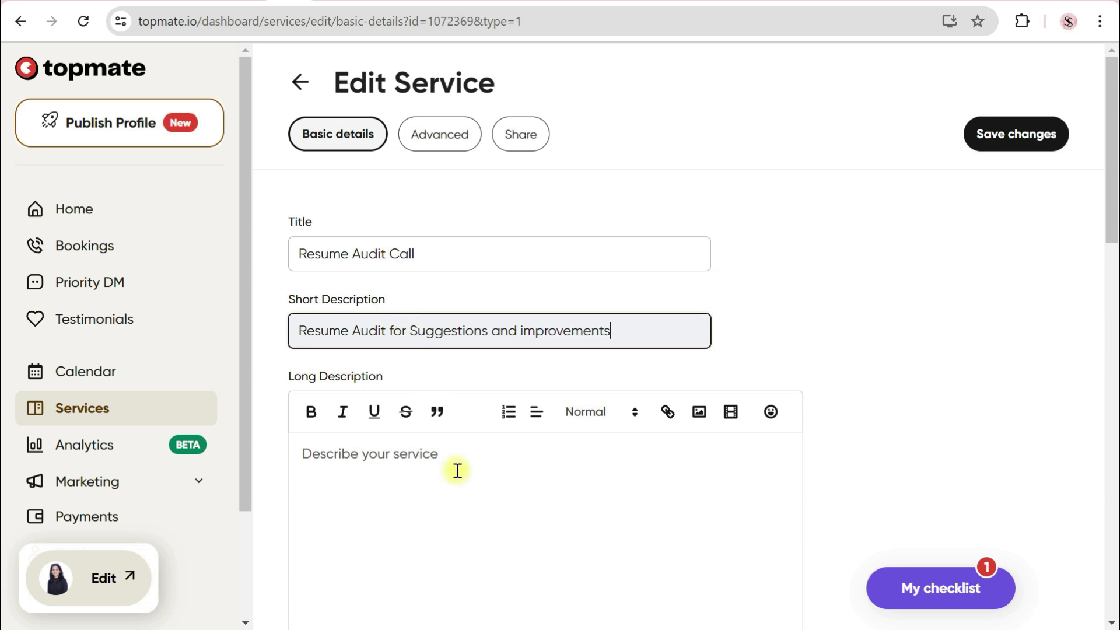
Copy the short description text into the long description as its opening line
key("ctrl+a")
key("ctrl+c")
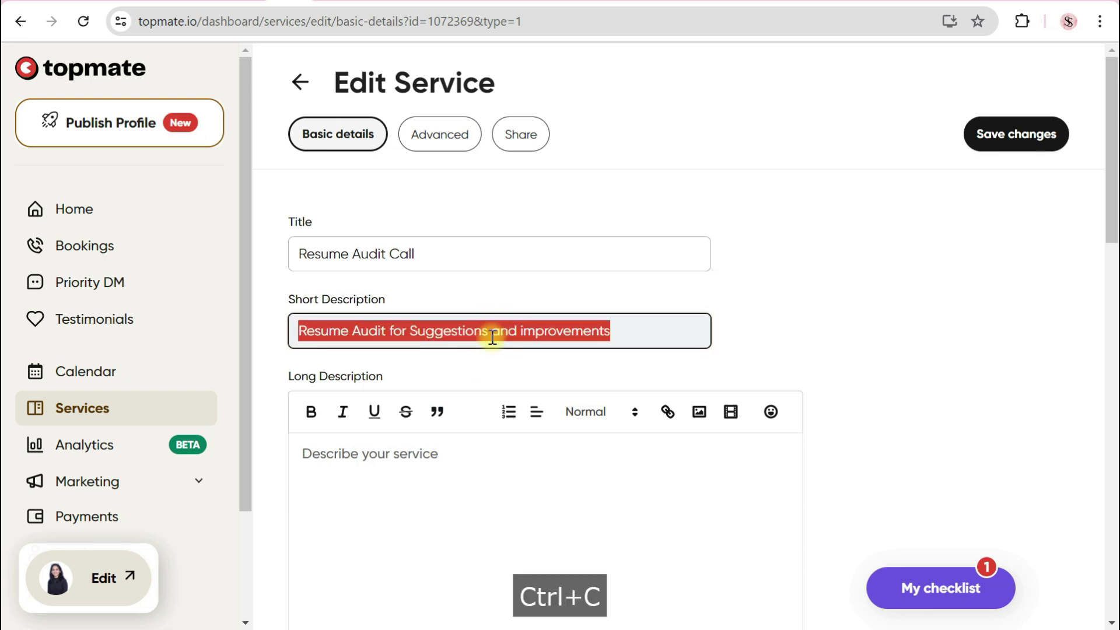
left_click(421, 490)
key("ctrl+v")
Add a bulleted list below the opening line of the long description with the items "Resume Audit" and "Additional points"
key("Return")
type("- Resume Audit")
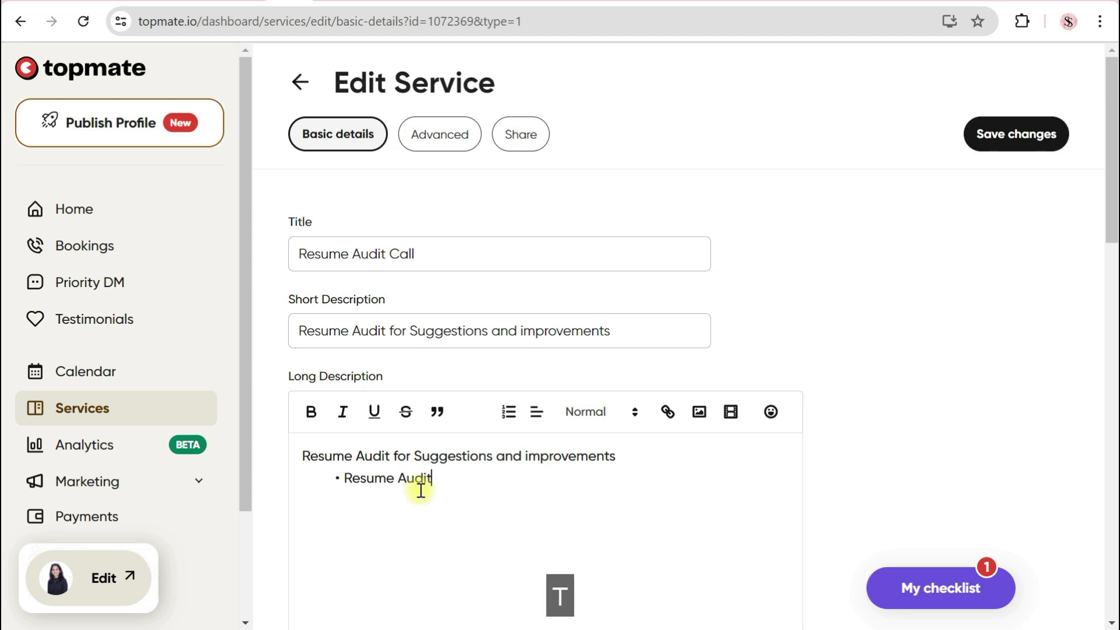
key("Return")
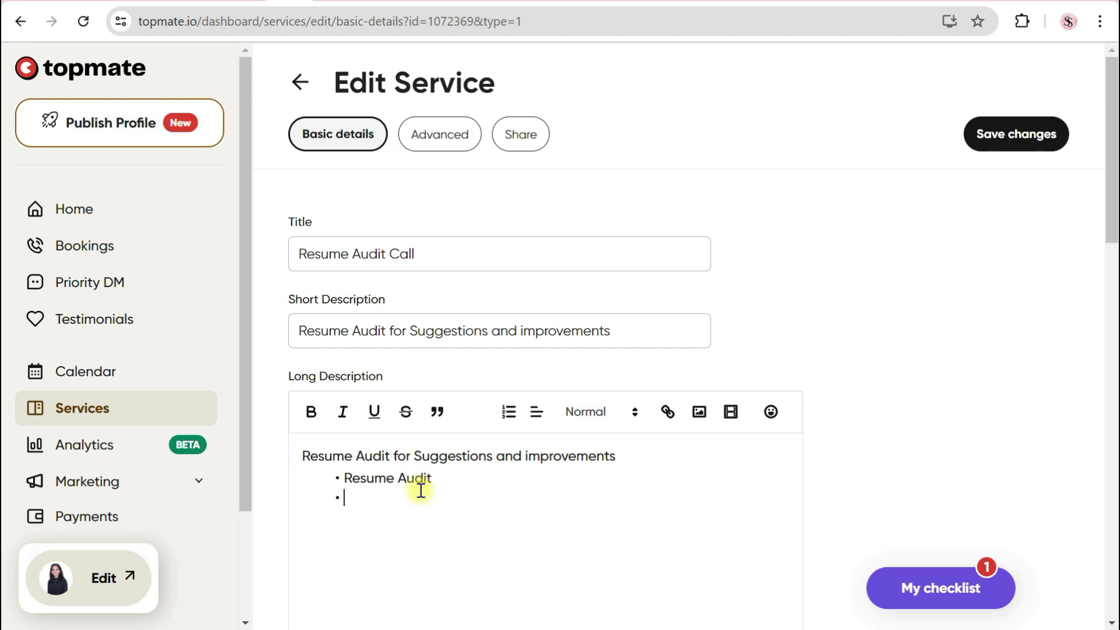
type("Additional points")
key("Return")
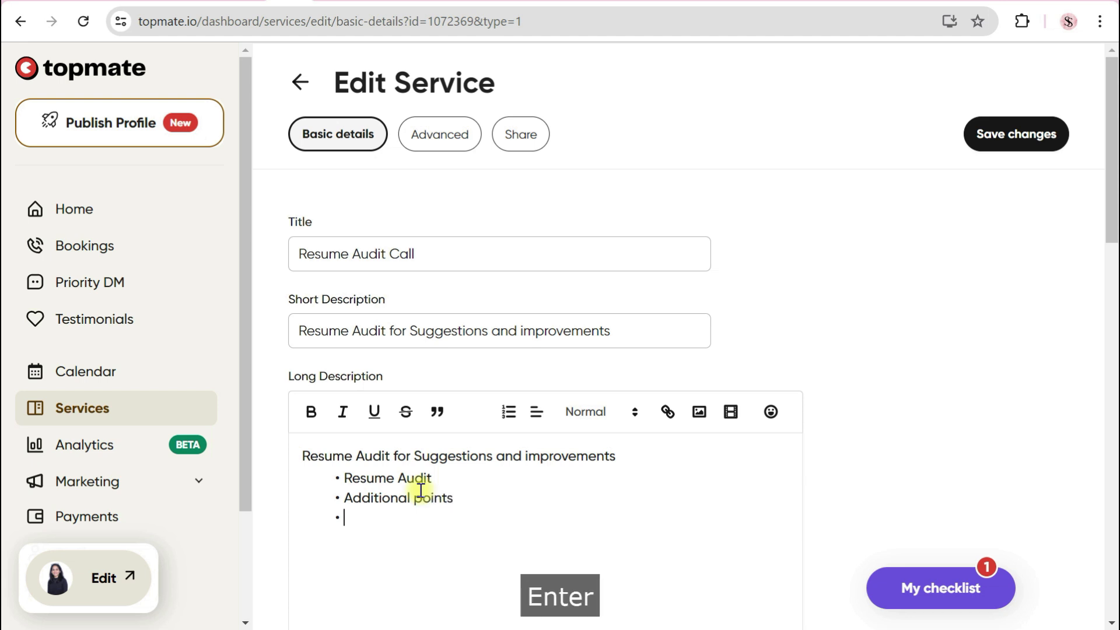
Add the bullets "Structure" and "Interview tips" to the list in the long description
type("C")
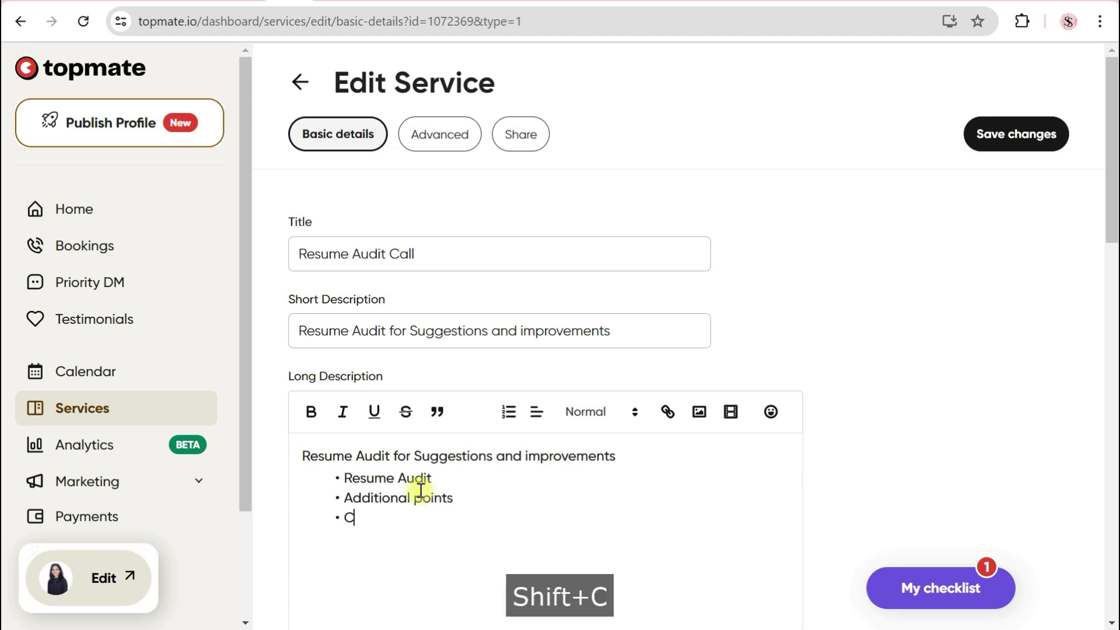
type("o")
key("BackSpace")
key("BackSpace")
type("Structure")
key("Return")
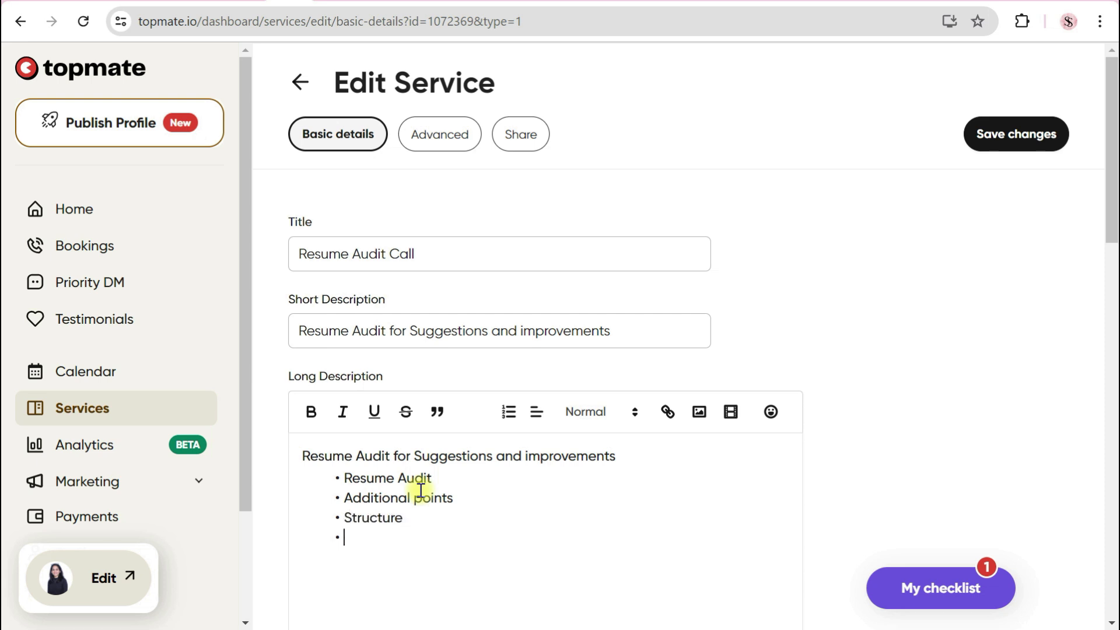
type("Interviews")
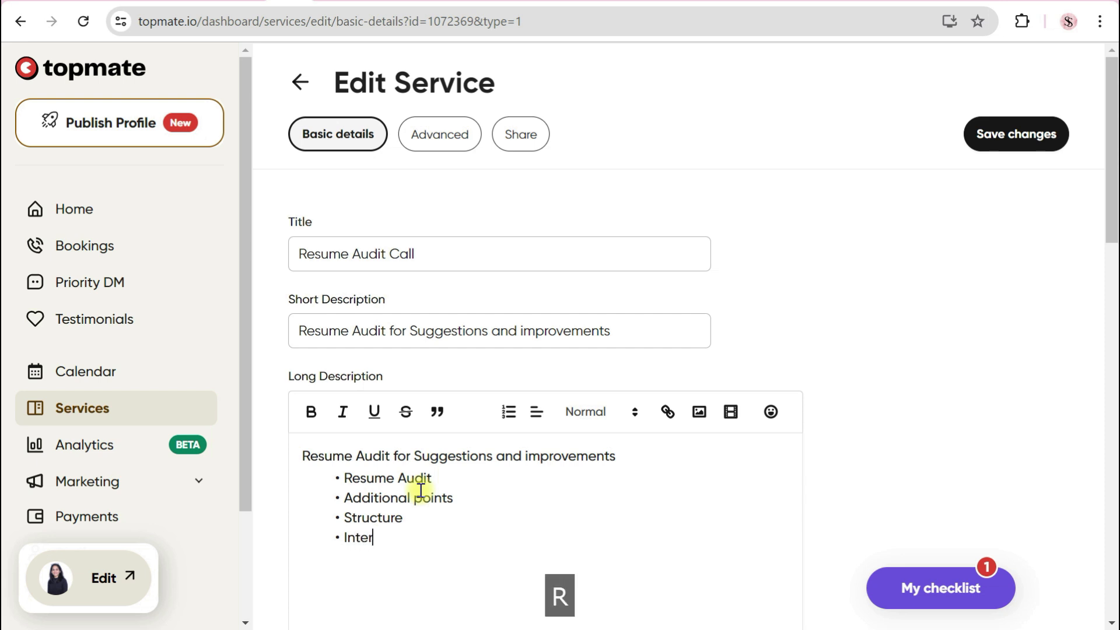
key("BackSpace")
type("tips")
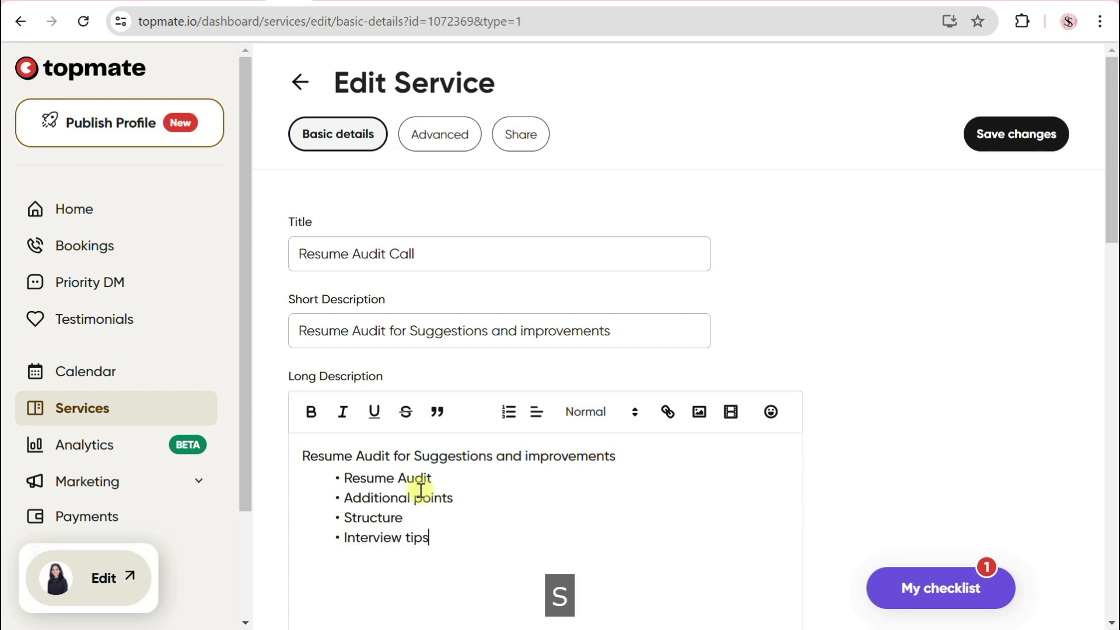
key("Return")
key("Return")
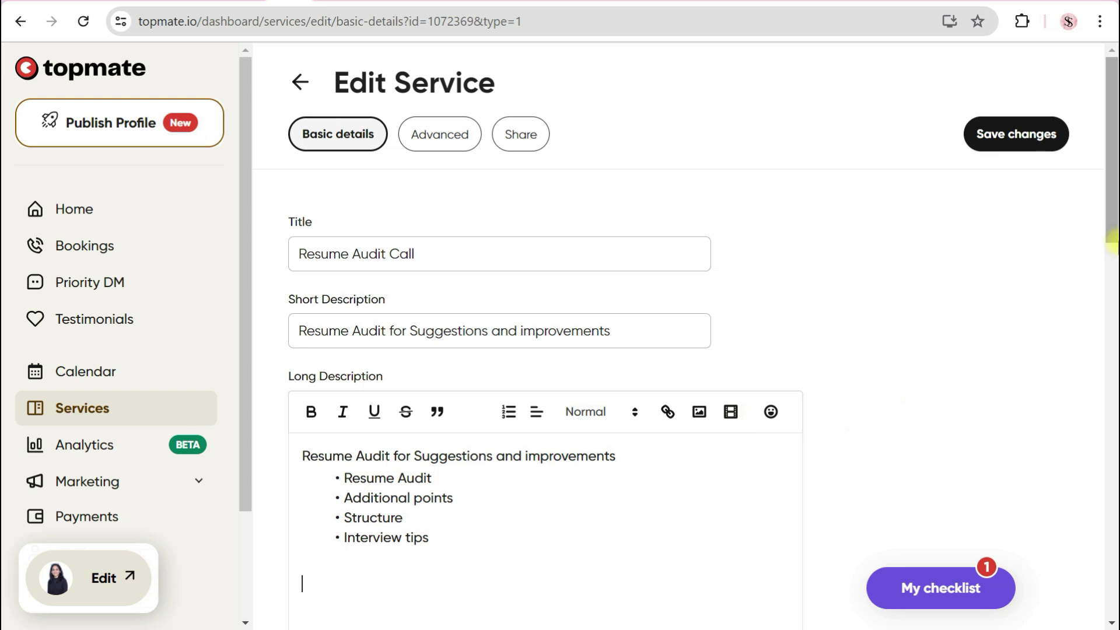
left_click_drag(1112, 233, 1110, 299)
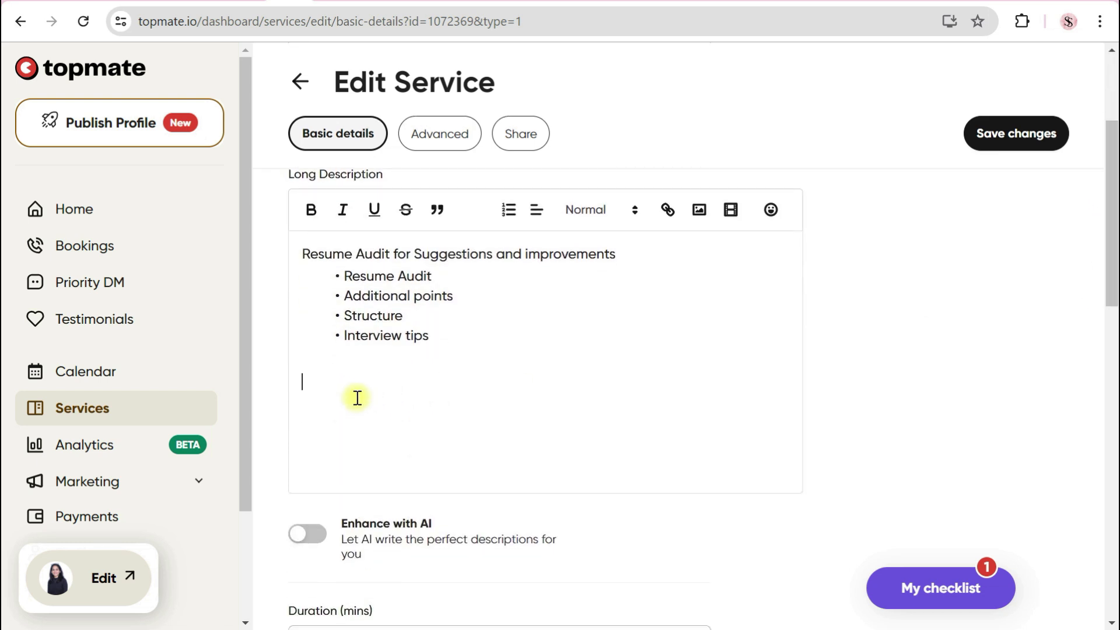
key("BackSpace")
key("BackSpace")
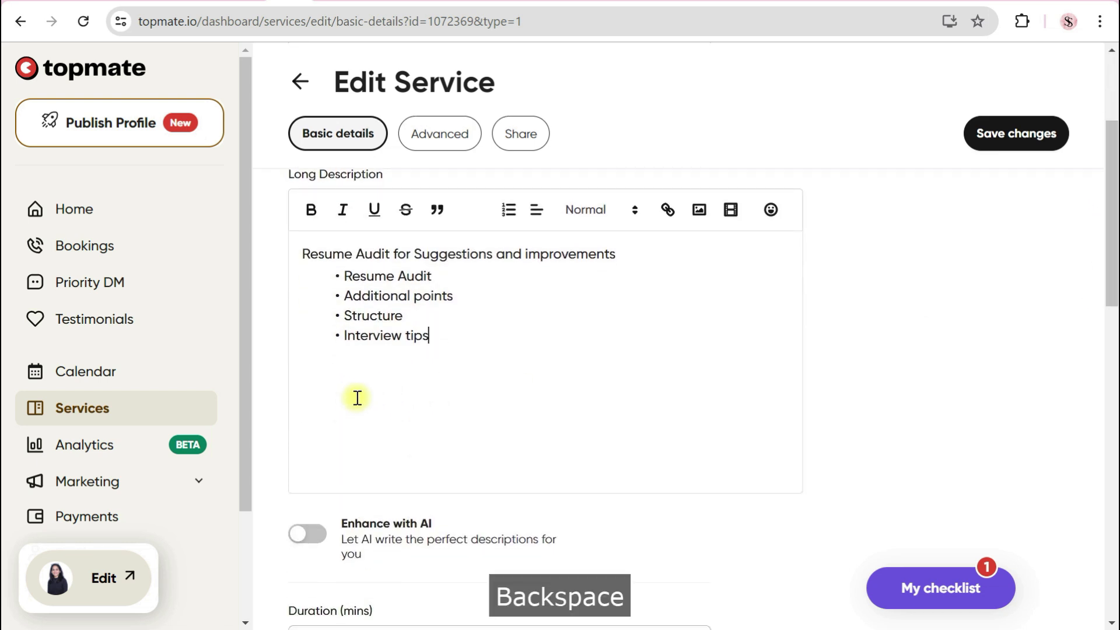
key("Delete")
Turn off the pricing option that allows customers to pay what they want
left_click_drag(1112, 294, 1113, 310)
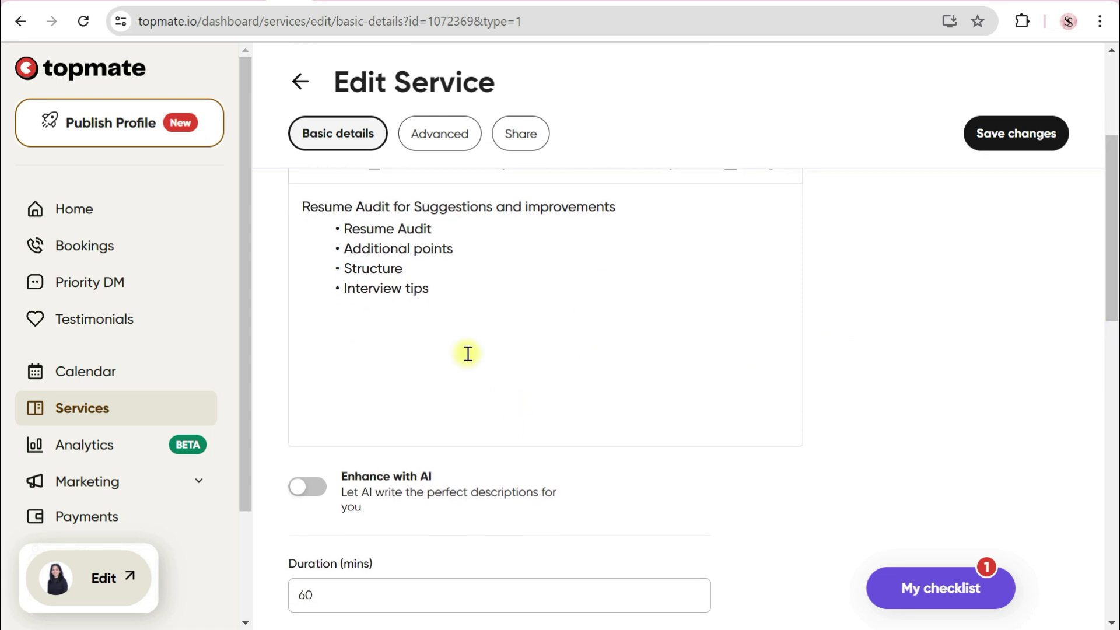
left_click_drag(1108, 302, 1103, 373)
left_click(494, 403)
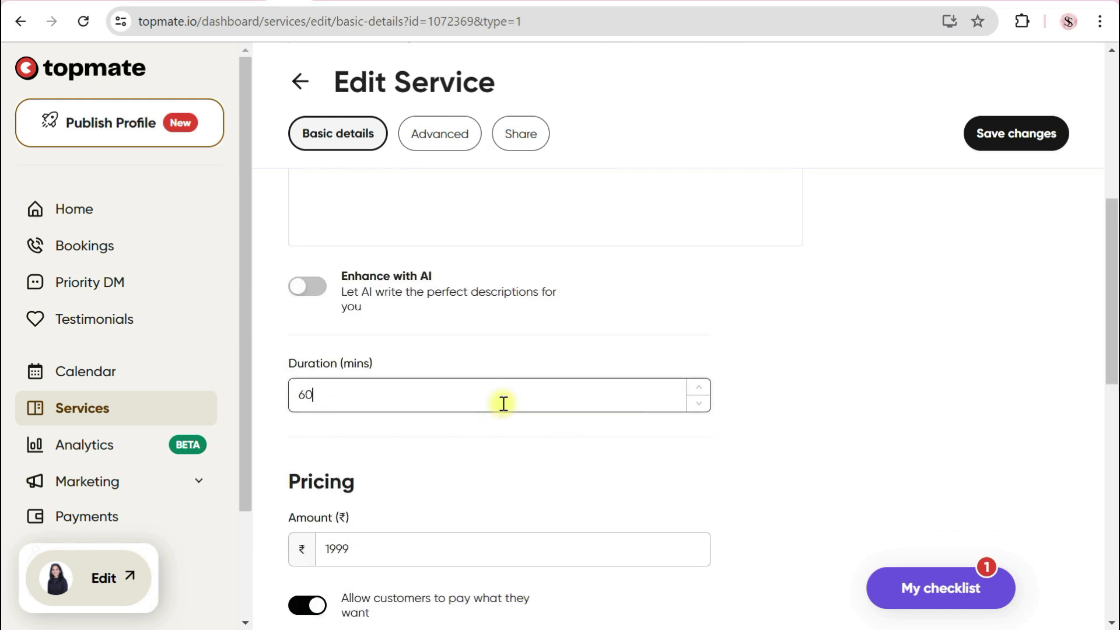
left_click_drag(1112, 295, 1110, 365)
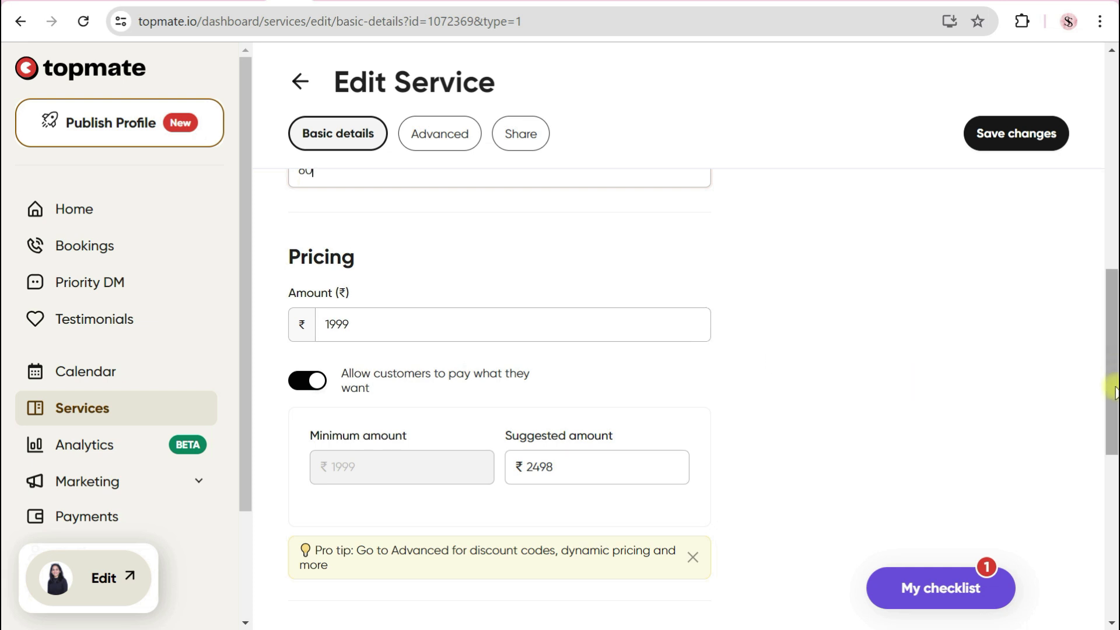
left_click_drag(1113, 380, 1110, 395)
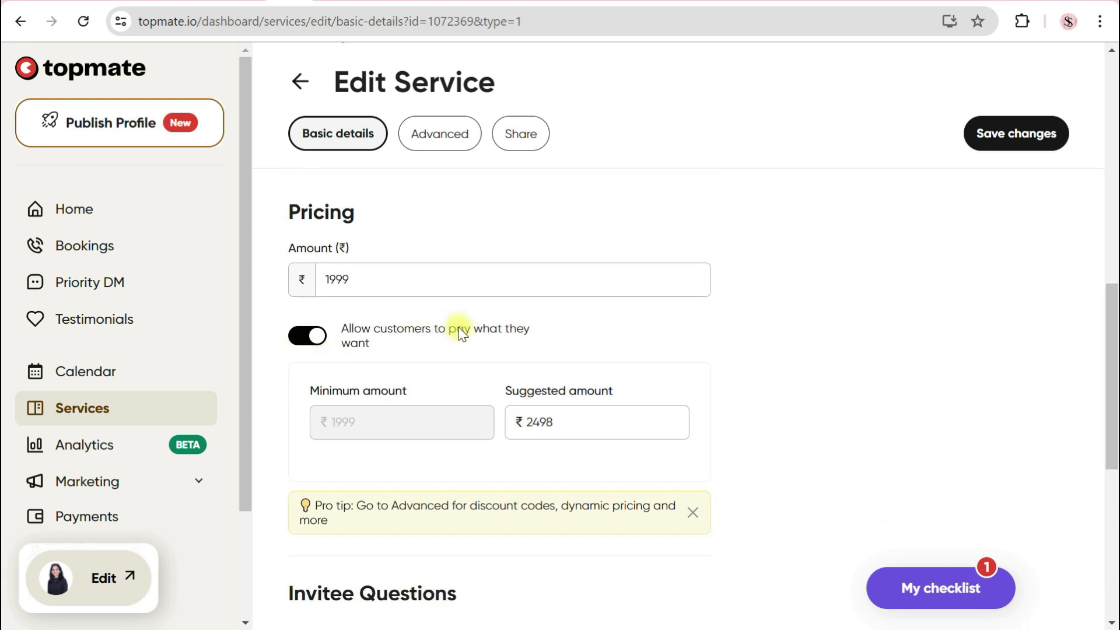
left_click(297, 337)
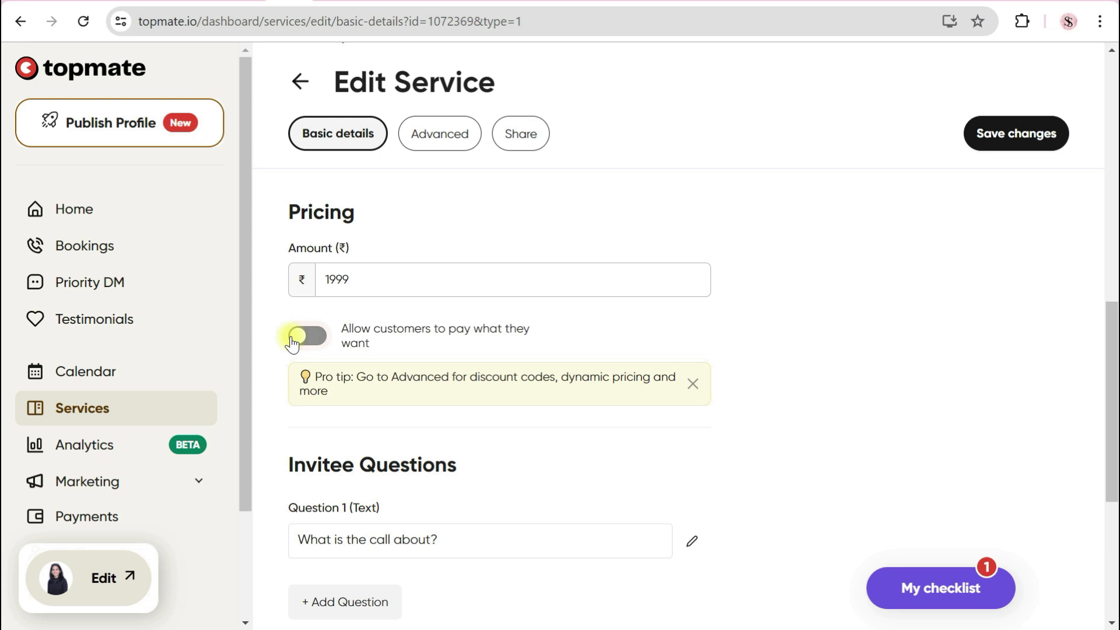
left_click(357, 286)
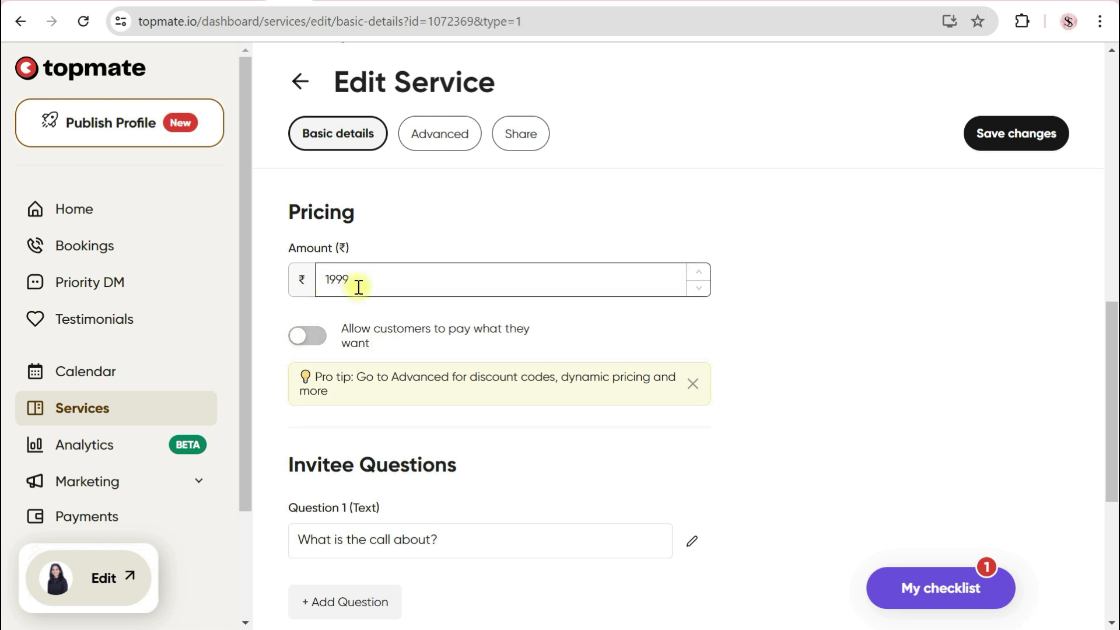
Replace the text of the first invitee question with "Are you a fresher in Datascience."
left_click_drag(1111, 315, 1111, 392)
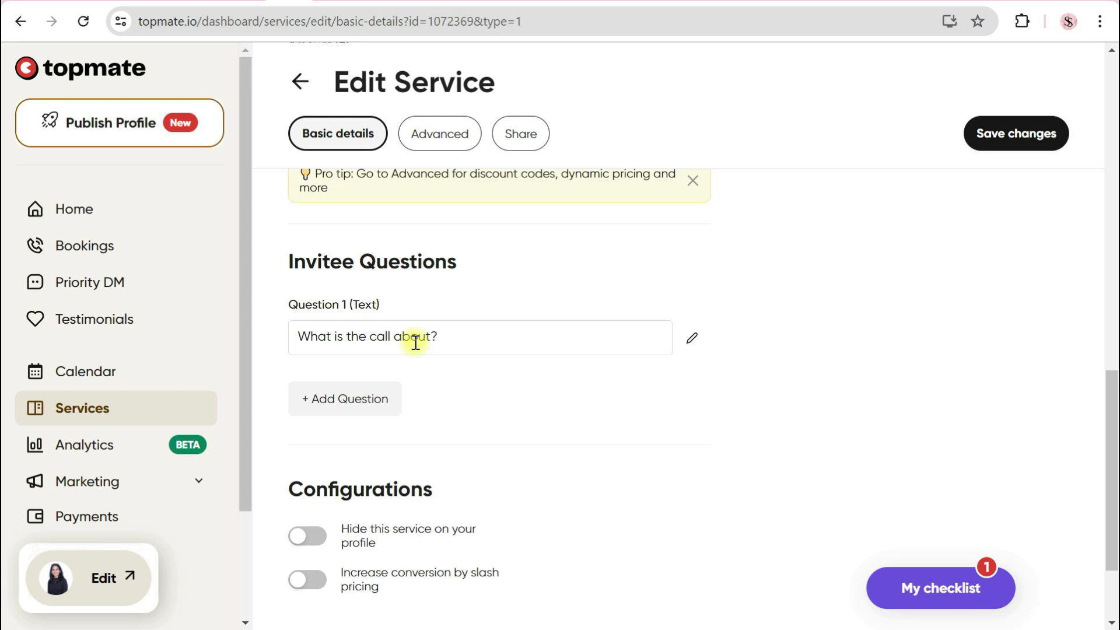
left_click(688, 341)
left_click(525, 260)
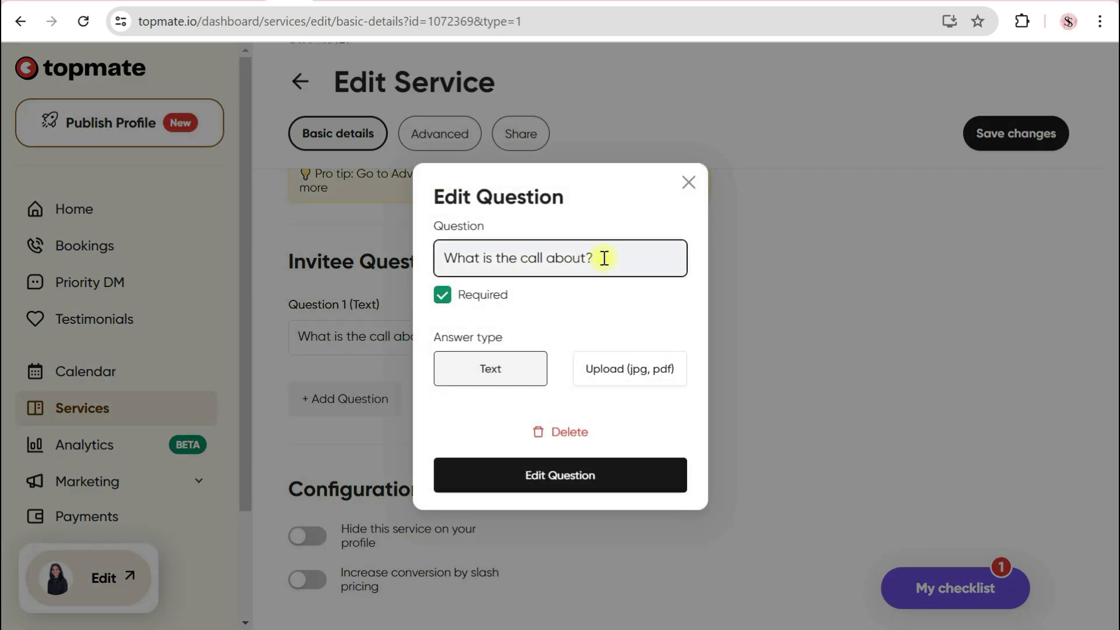
key("ctrl+a")
type("Ar")
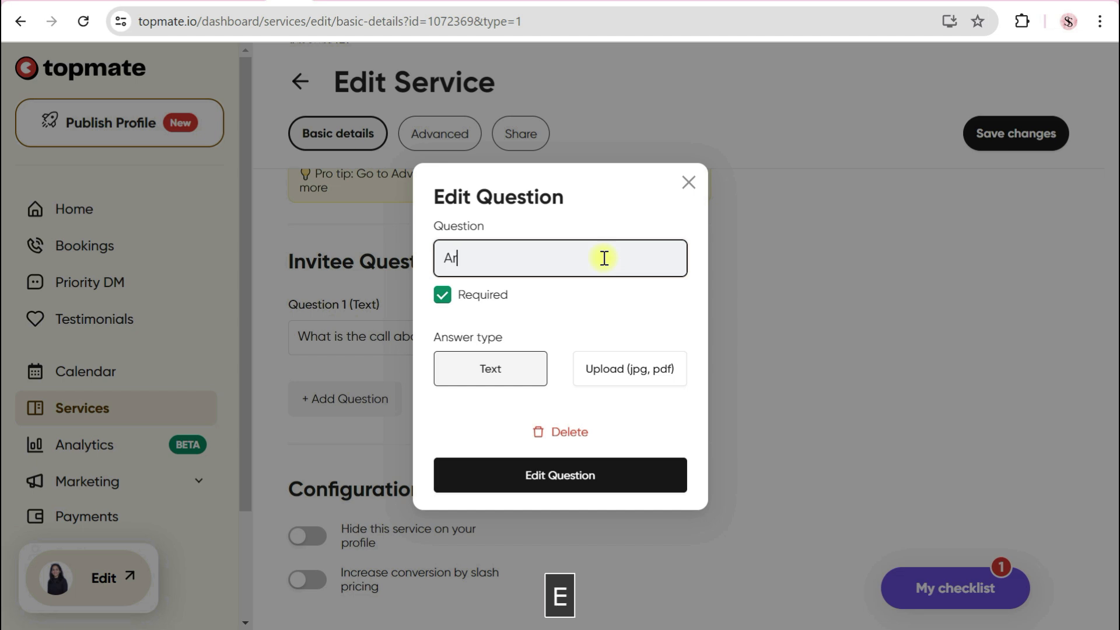
type("e you a f")
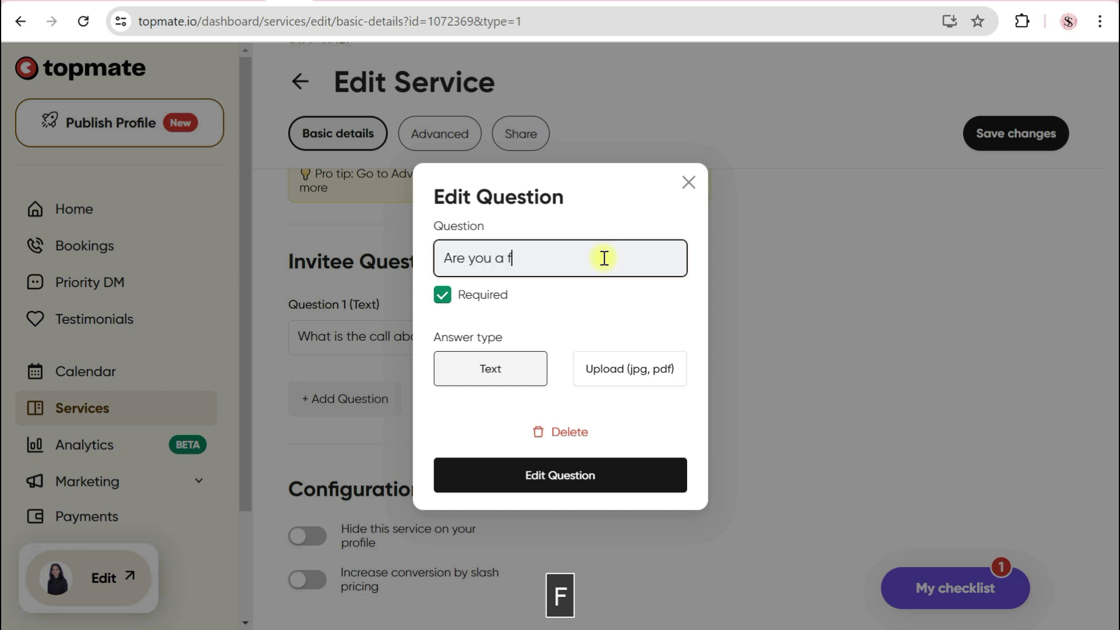
type("resher i")
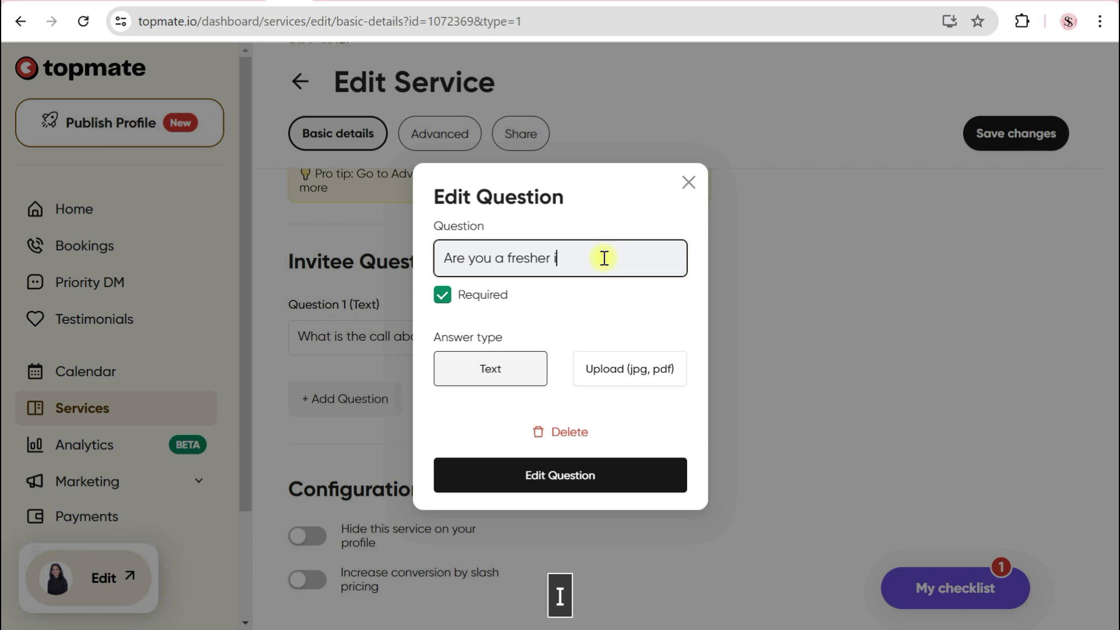
type("n Datascie")
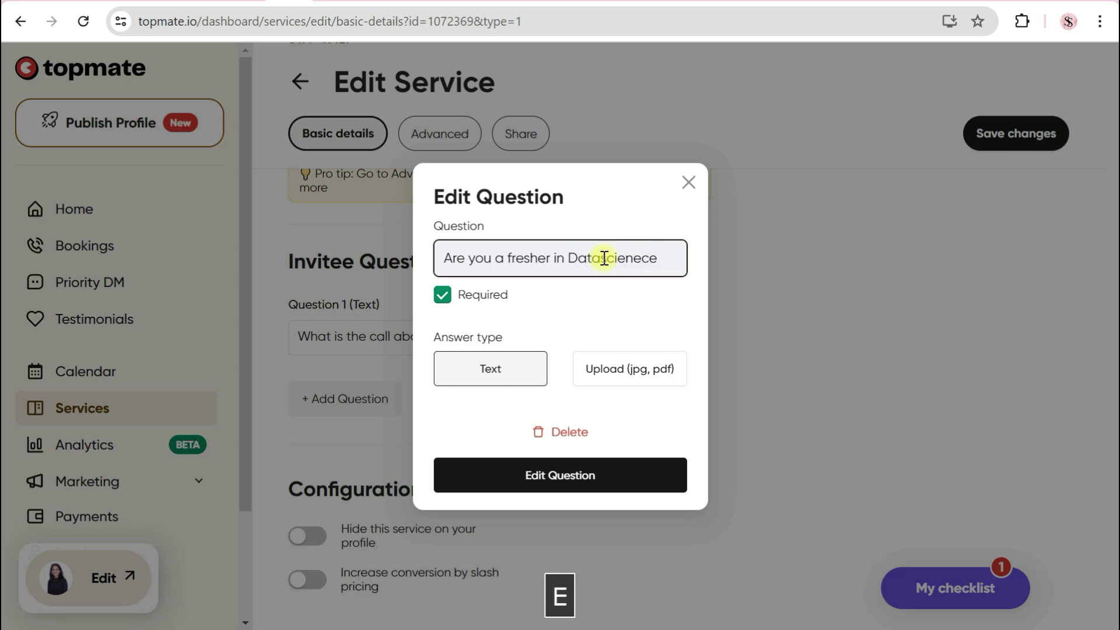
type("nece")
key("BackSpace")
key("BackSpace")
type("ce. ")
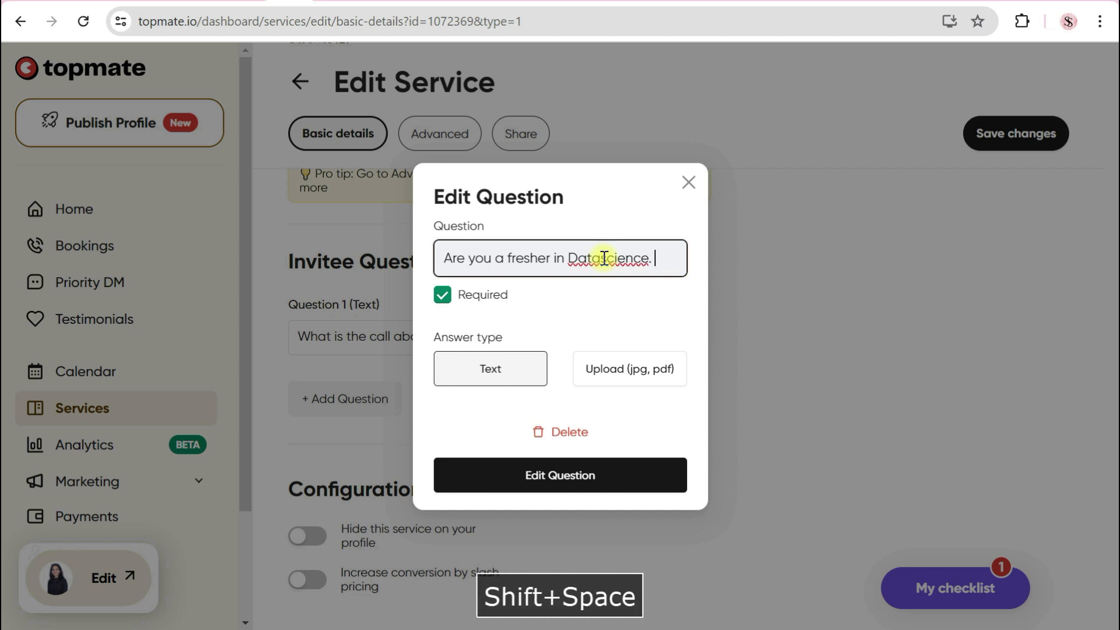
Append "Type yes or mention years of experience" to the first invitee question, with "years" spelled correctly
type("Type yes ")
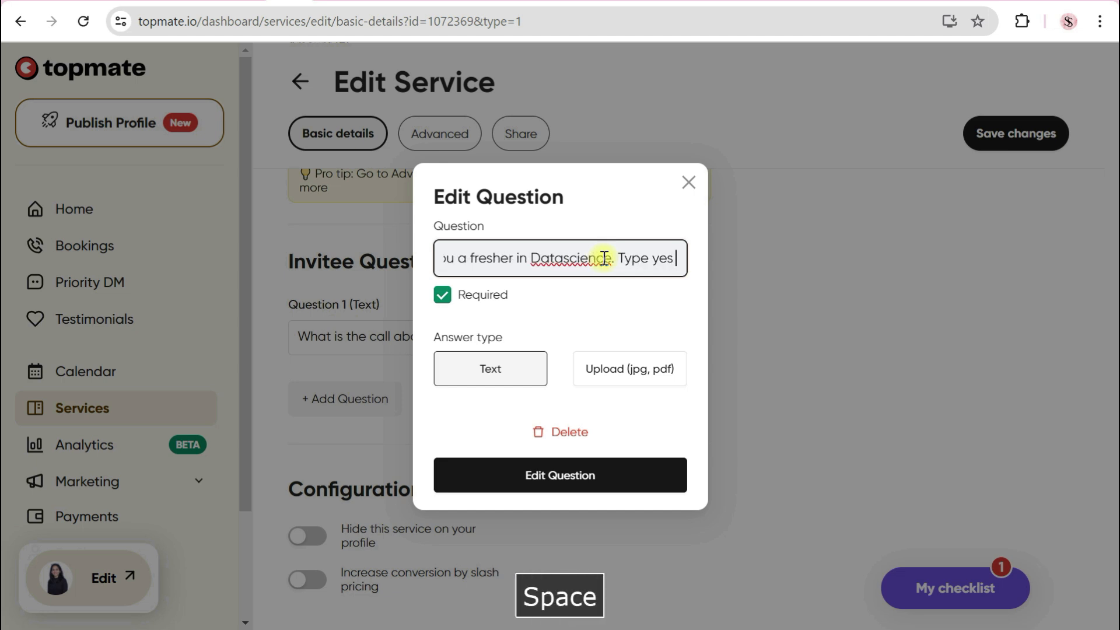
type("or men")
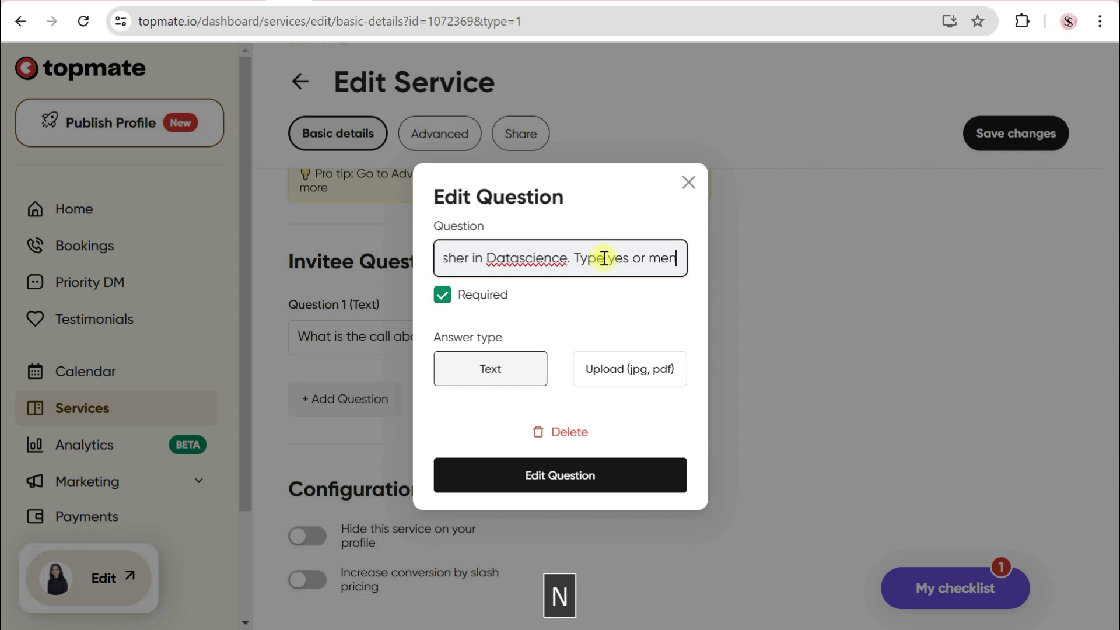
type("tion eyers")
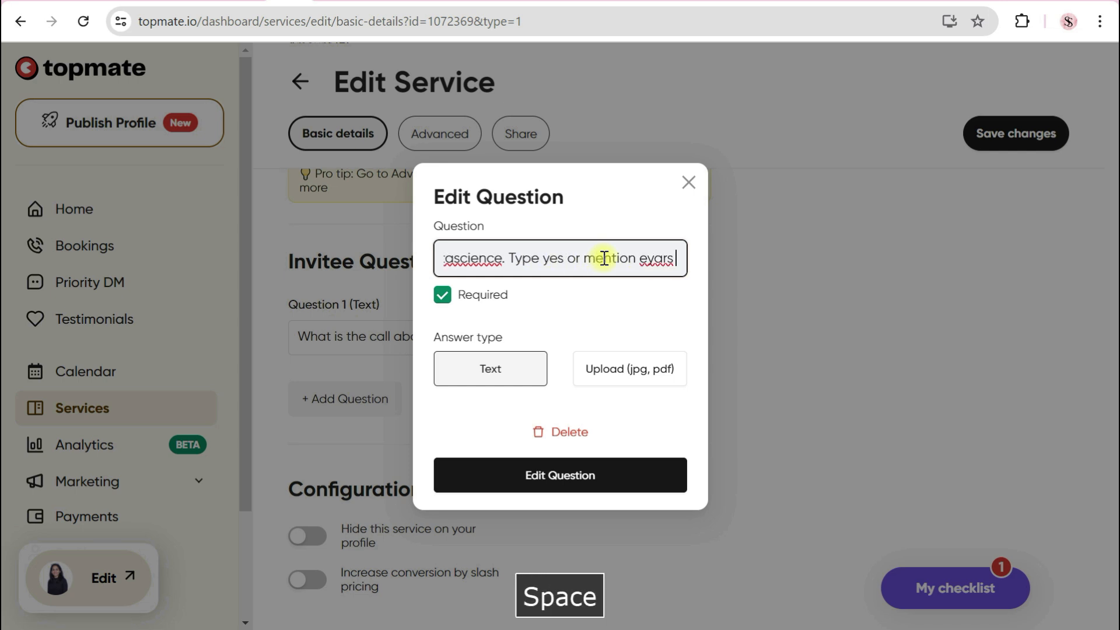
type(" of experience")
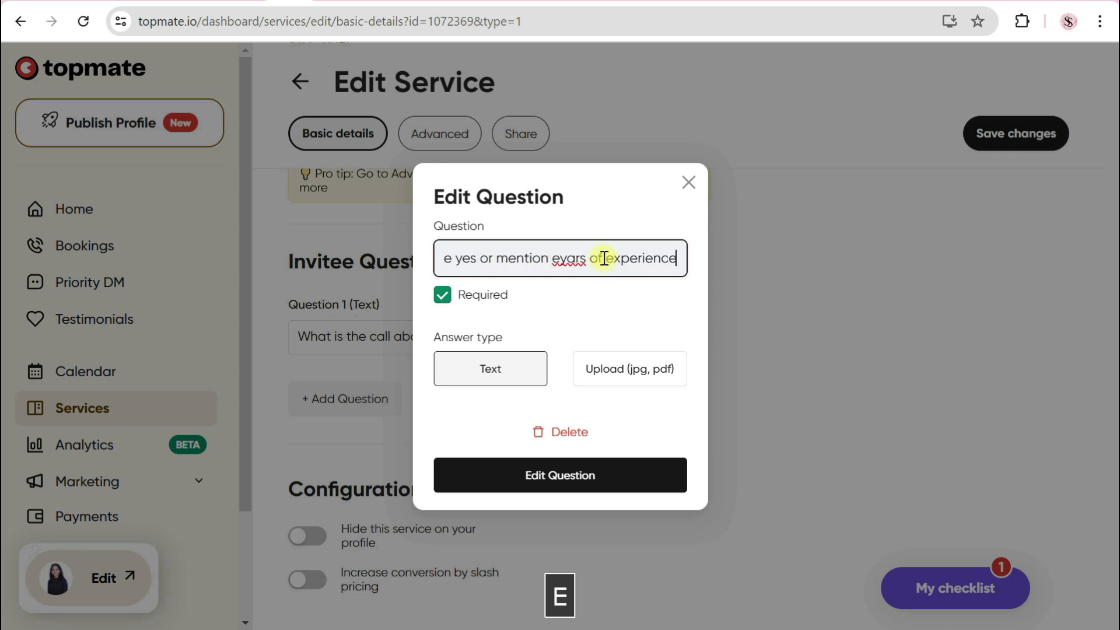
left_click(565, 258)
key("BackSpace")
key("Right")
type("e")
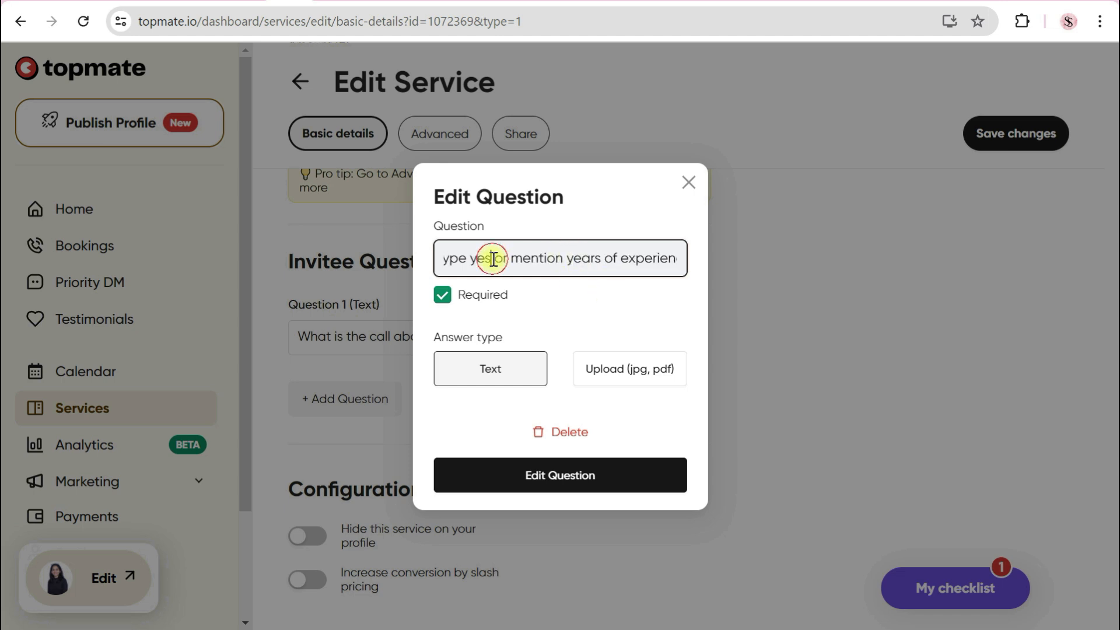
Capitalise the "S" in the first question's text so that the word reads "DataScience"
key("Left")
key("Left")
key("Left")
key("Left")
key("Left")
key("Left")
key("Left")
key("Left")
key("Left")
key("Left")
key("Left")
key("Left")
key("Left")
key("Left")
key("Left")
key("Left")
key("Left")
key("Left")
key("Left")
key("Left")
key("Left")
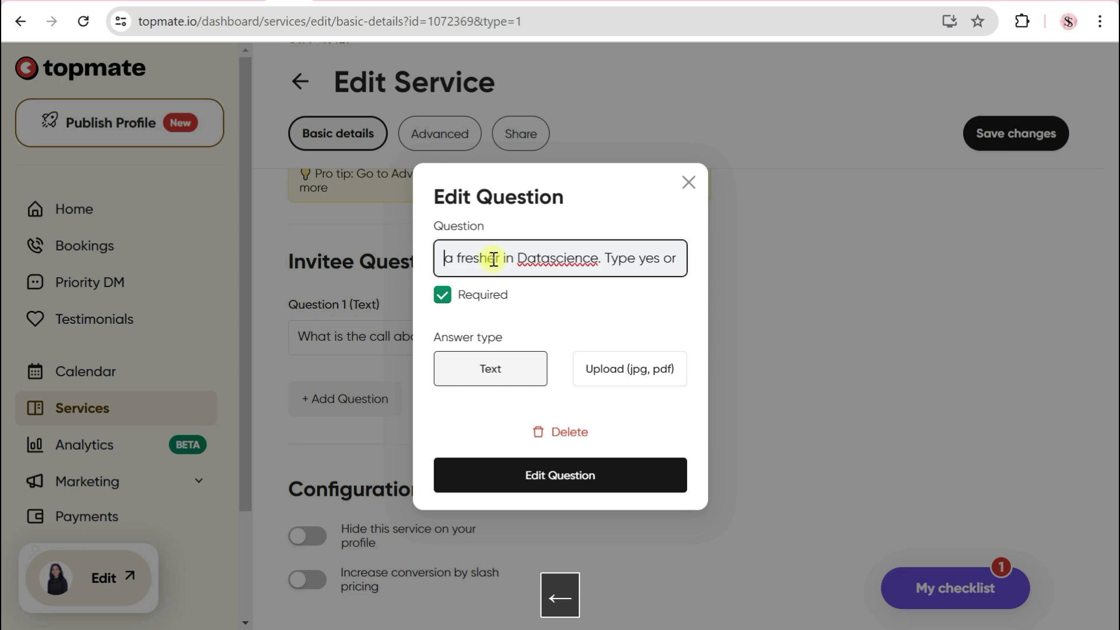
left_click(588, 257)
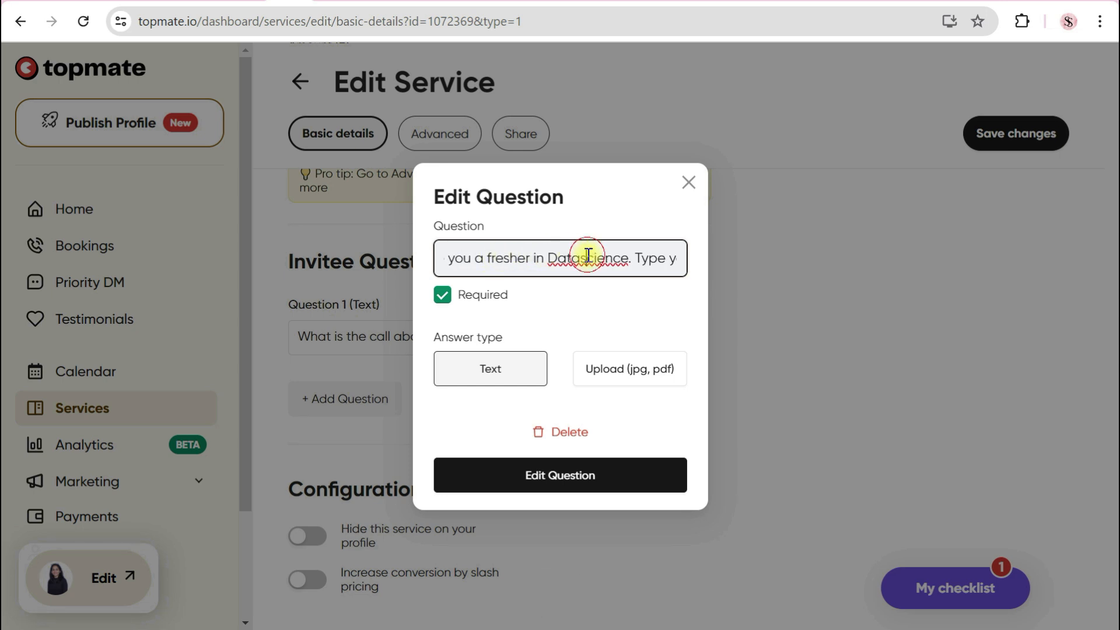
key("BackSpace")
type("S")
left_click(550, 257)
Keep the first question required with the Text answer type and apply the question edit
left_click(491, 371)
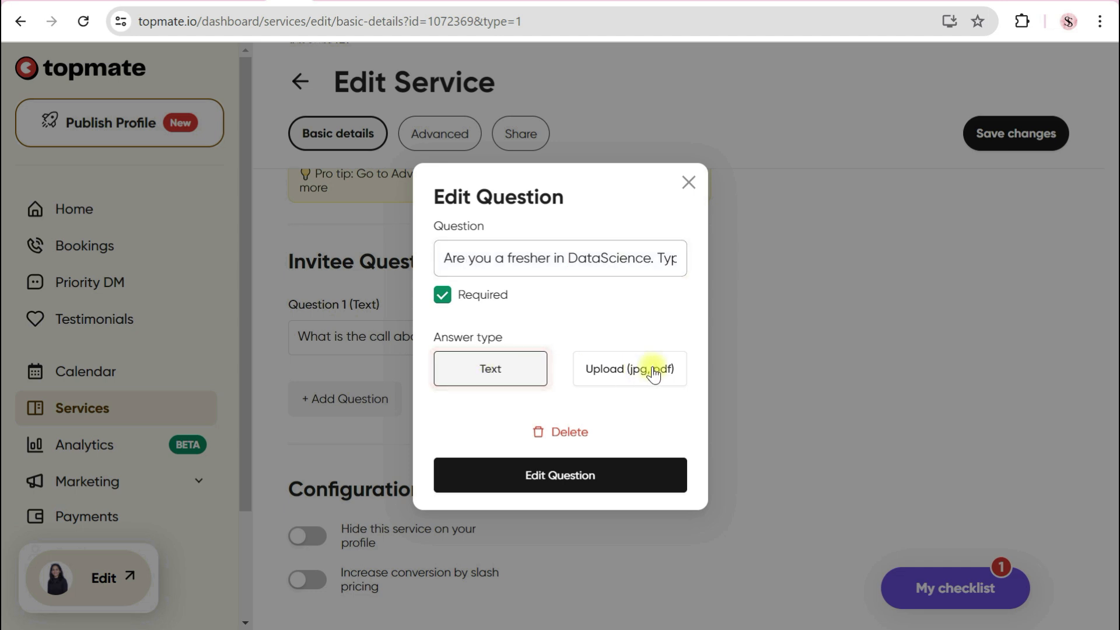
left_click(527, 381)
left_click(443, 296)
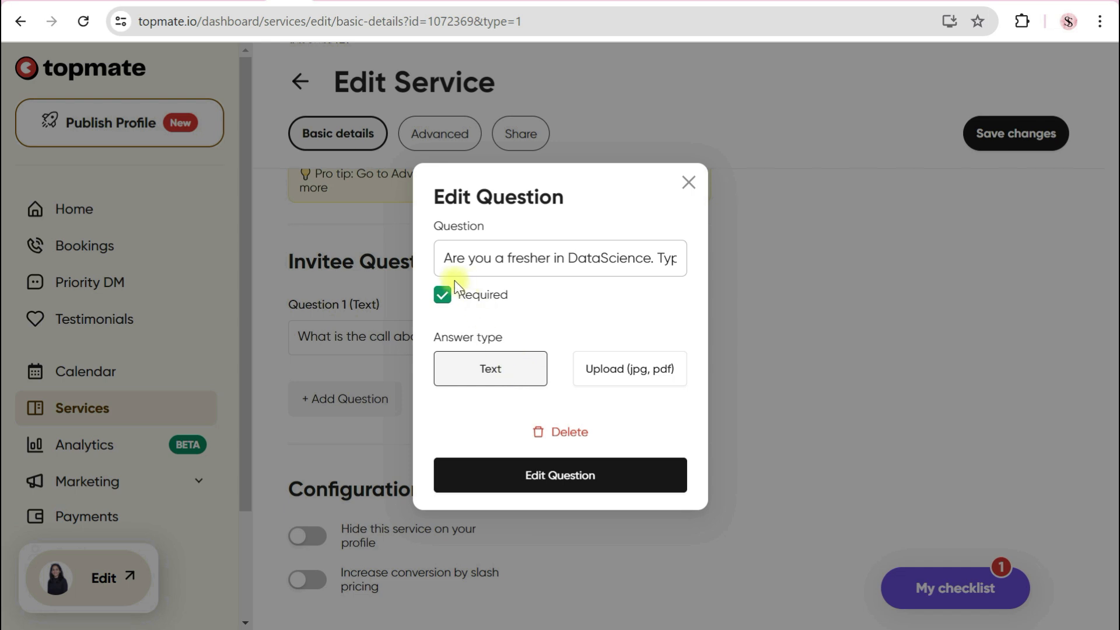
left_click(540, 258)
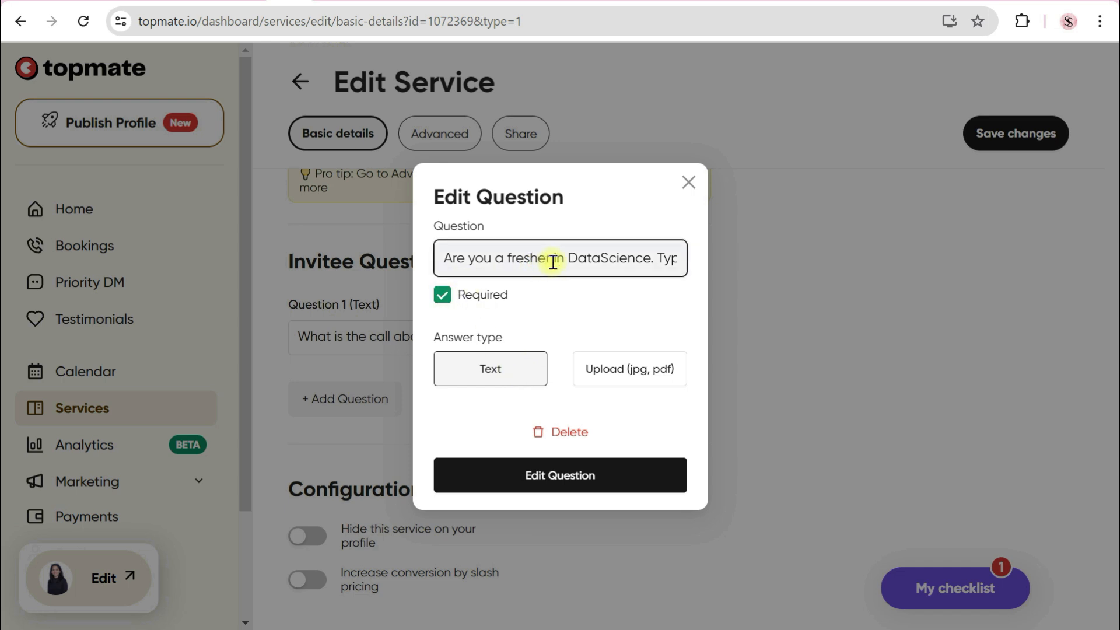
left_click(535, 476)
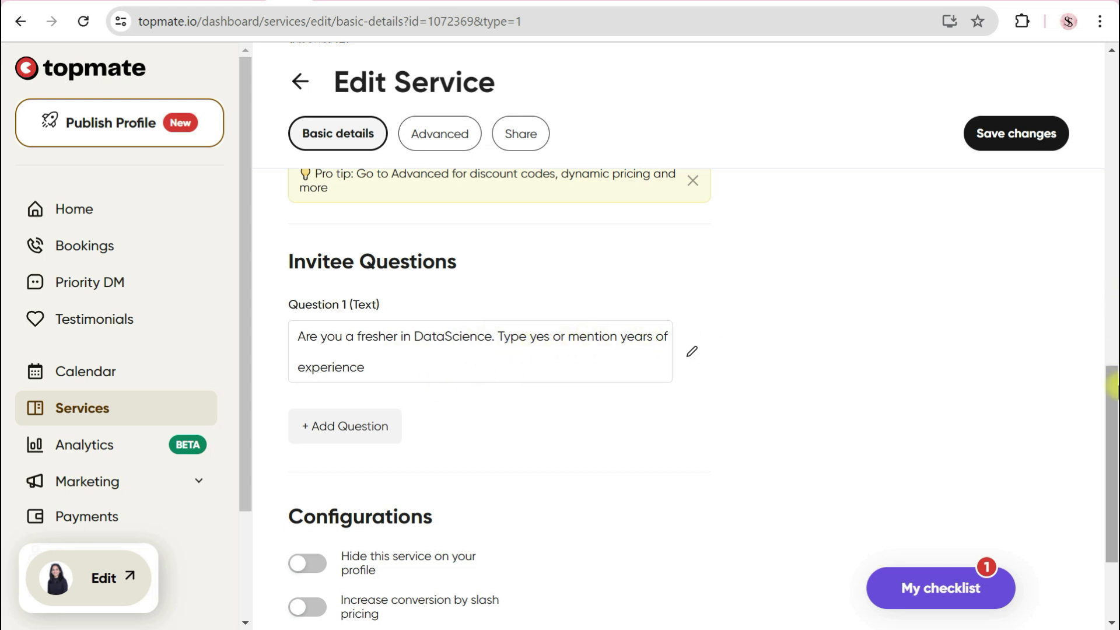
scroll(507, 385, "down", 1)
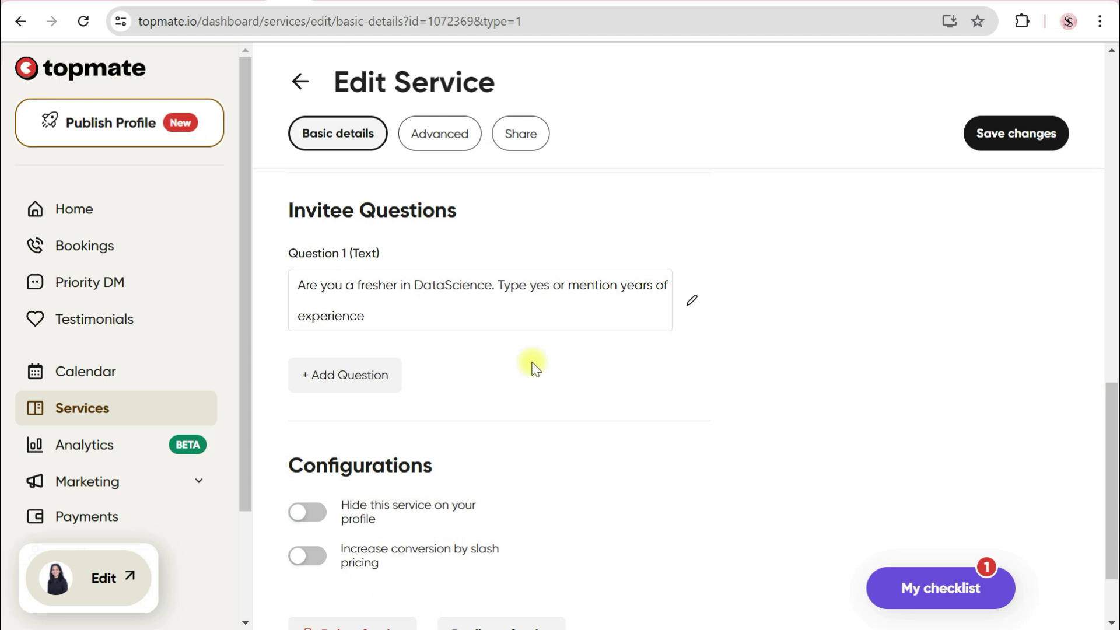
left_click(352, 380)
left_click(593, 274)
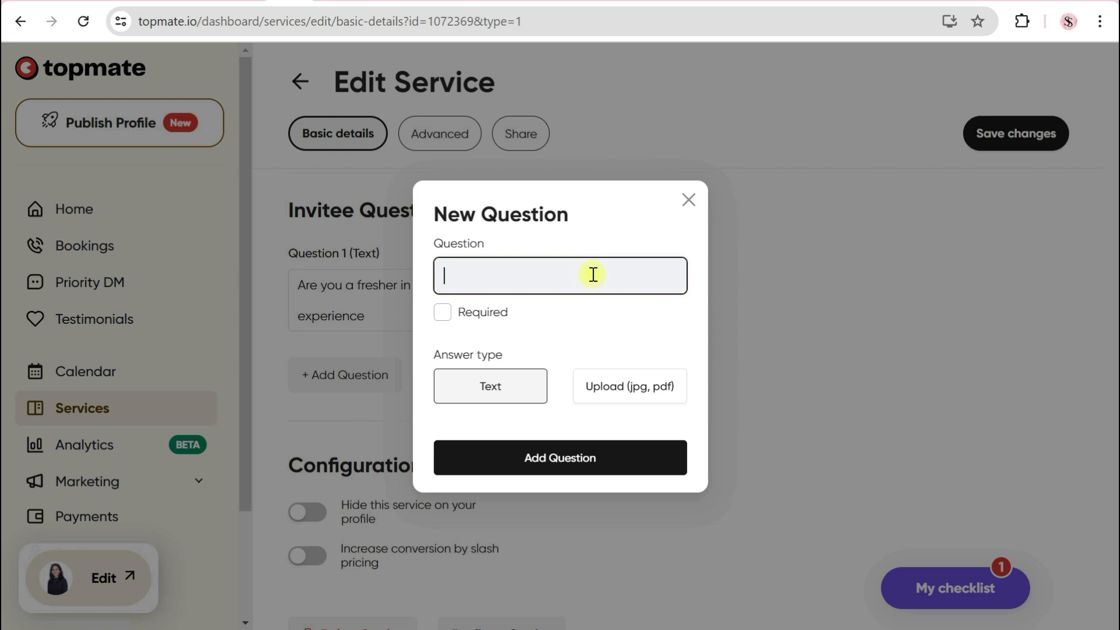
left_click(688, 201)
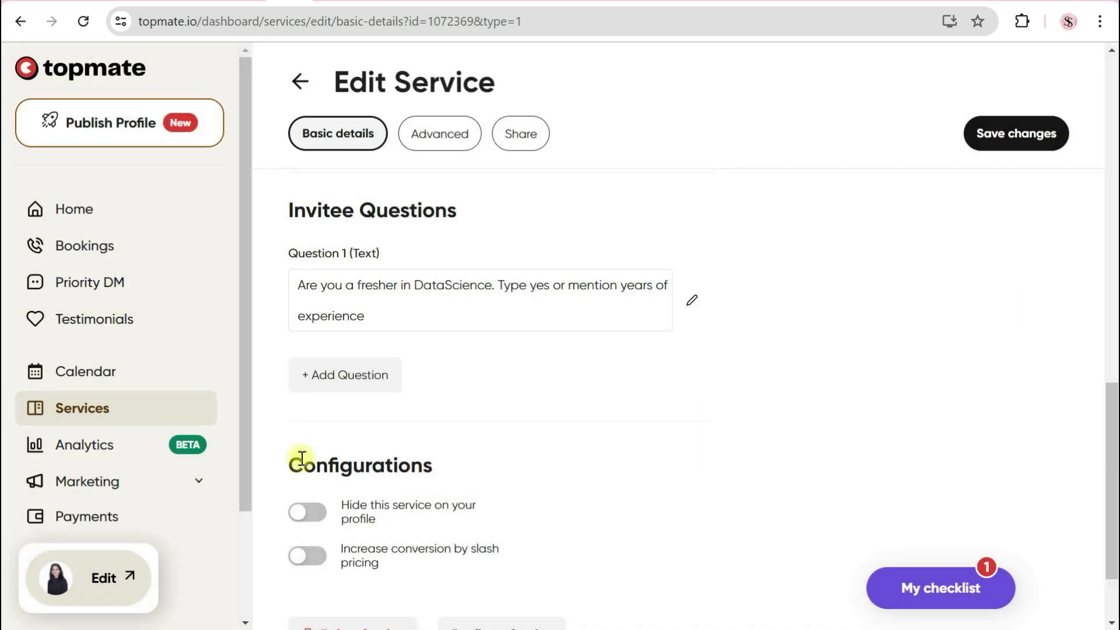
Start a new required invitee question "LinkedIn Profile Screenshot" with the answer type Upload (jpg, pdf)
left_click(355, 385)
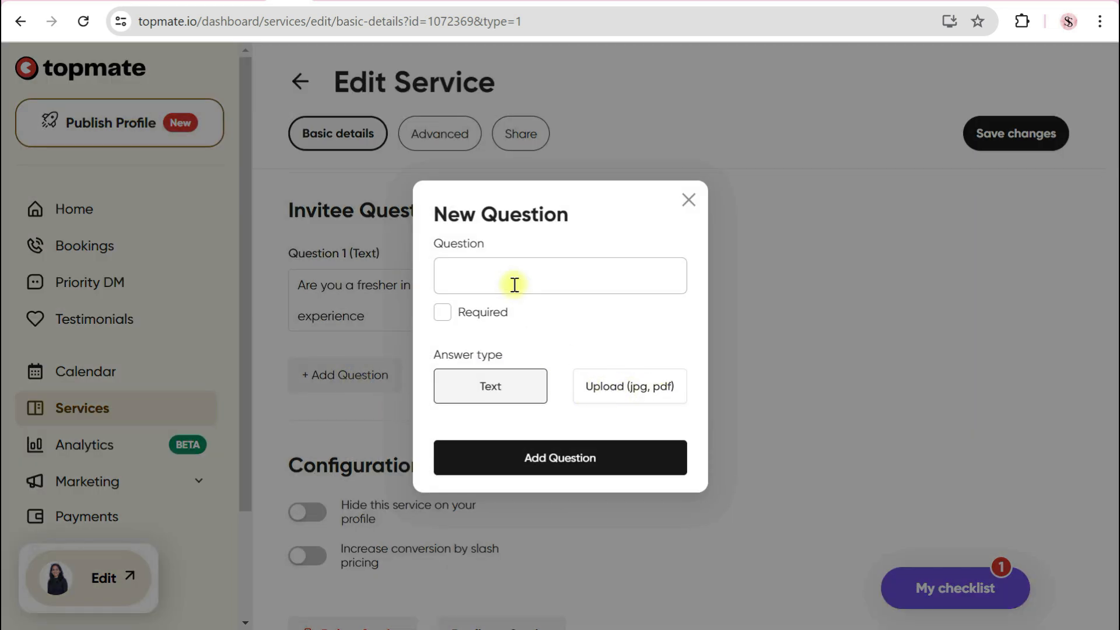
left_click(494, 278)
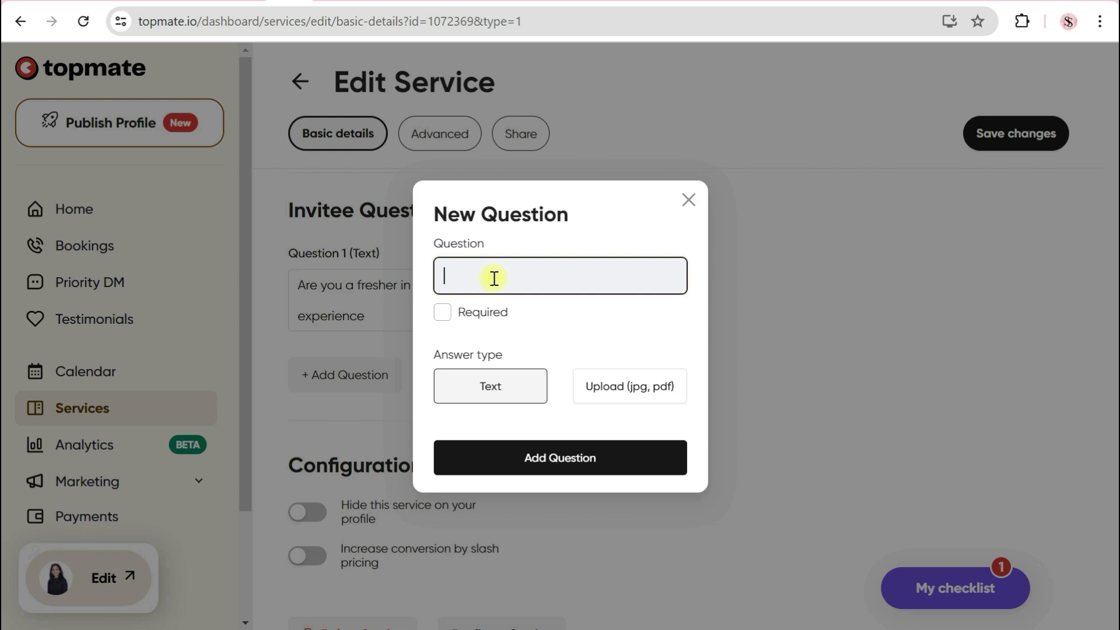
type("Li")
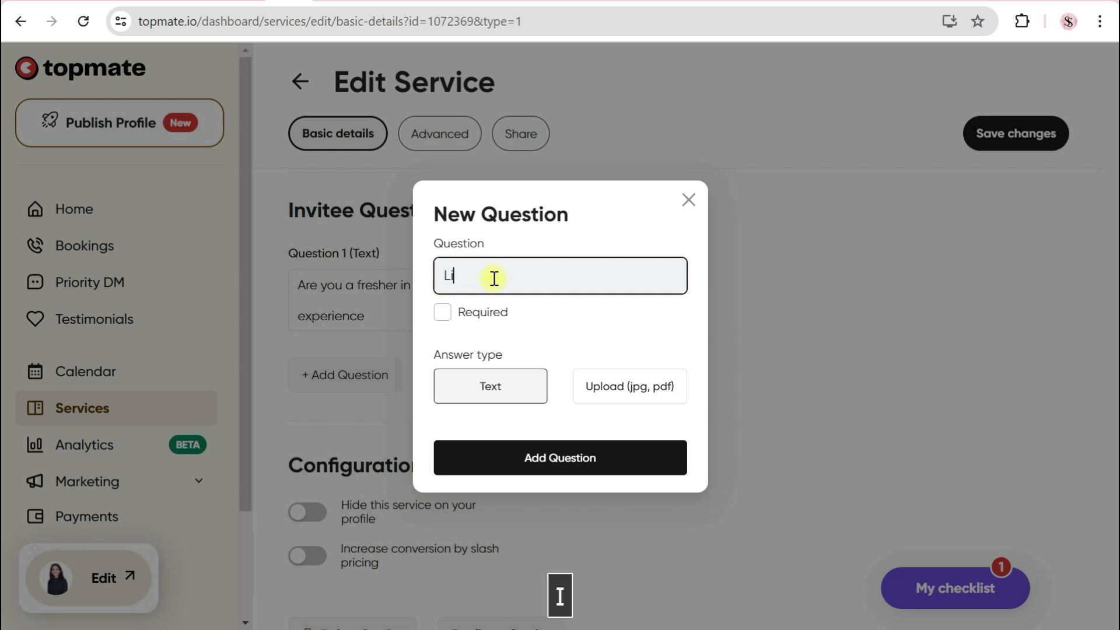
type("nkedIn Profile")
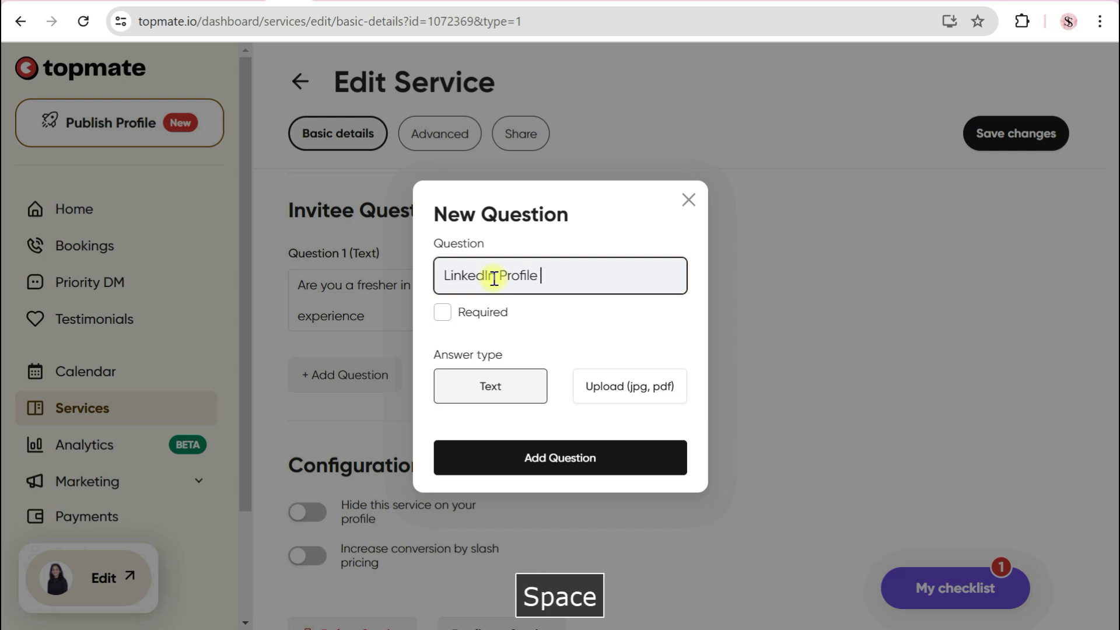
type(" Screenshot")
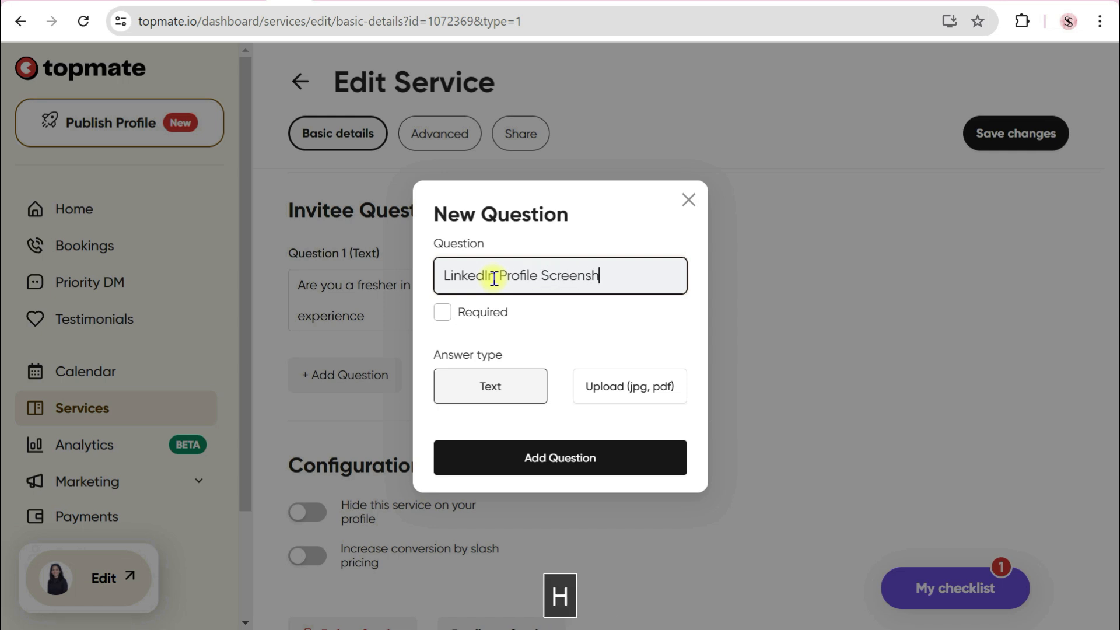
left_click(580, 385)
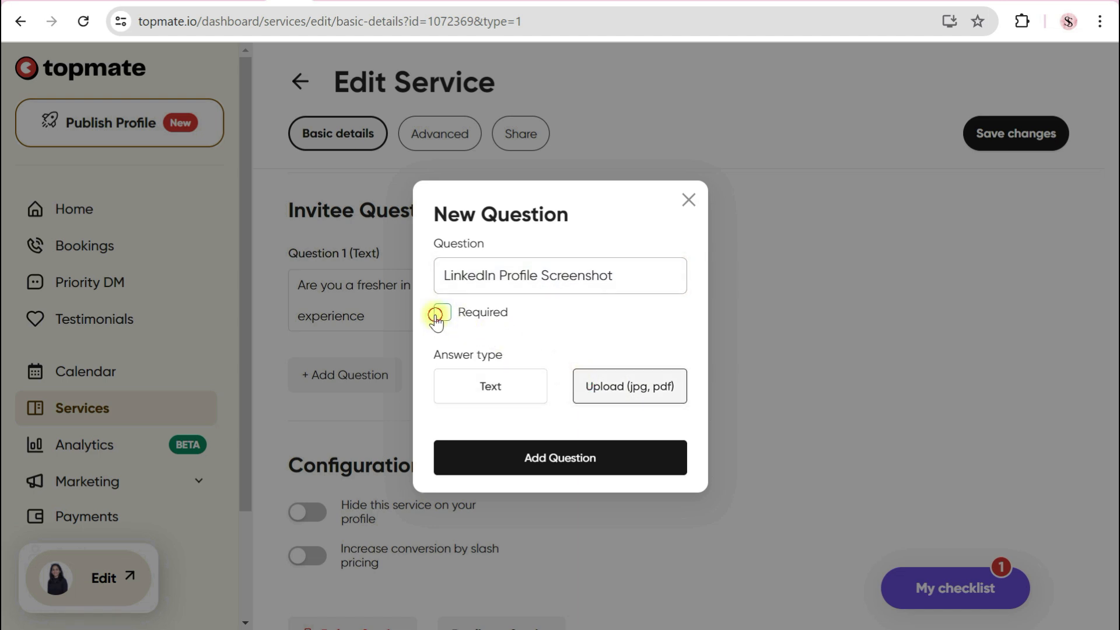
left_click(543, 278)
type("Desc")
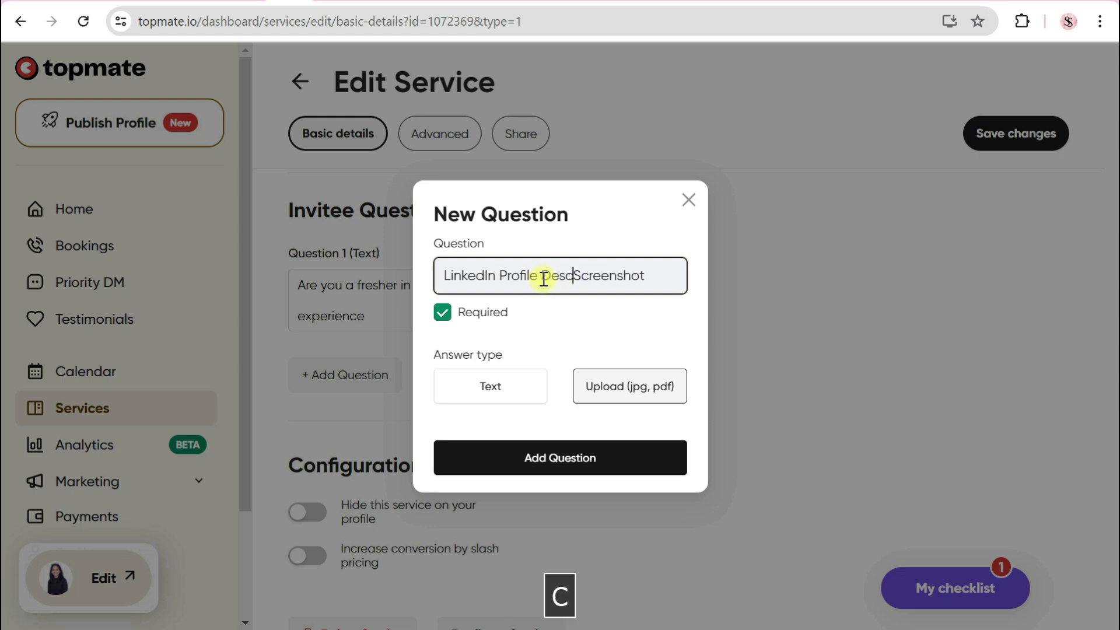
key("BackSpace")
key("BackSpace")
key("BackSpace")
key("BackSpace")
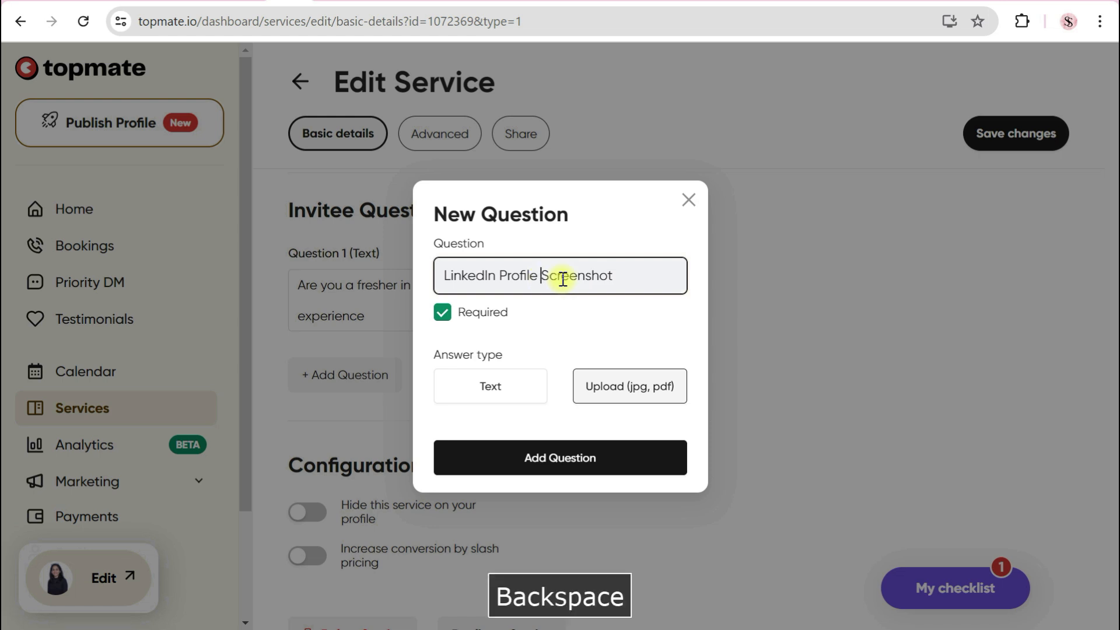
Extend the new question's text with "with Description View" and add the question to the service
left_click(665, 280)
type("with D")
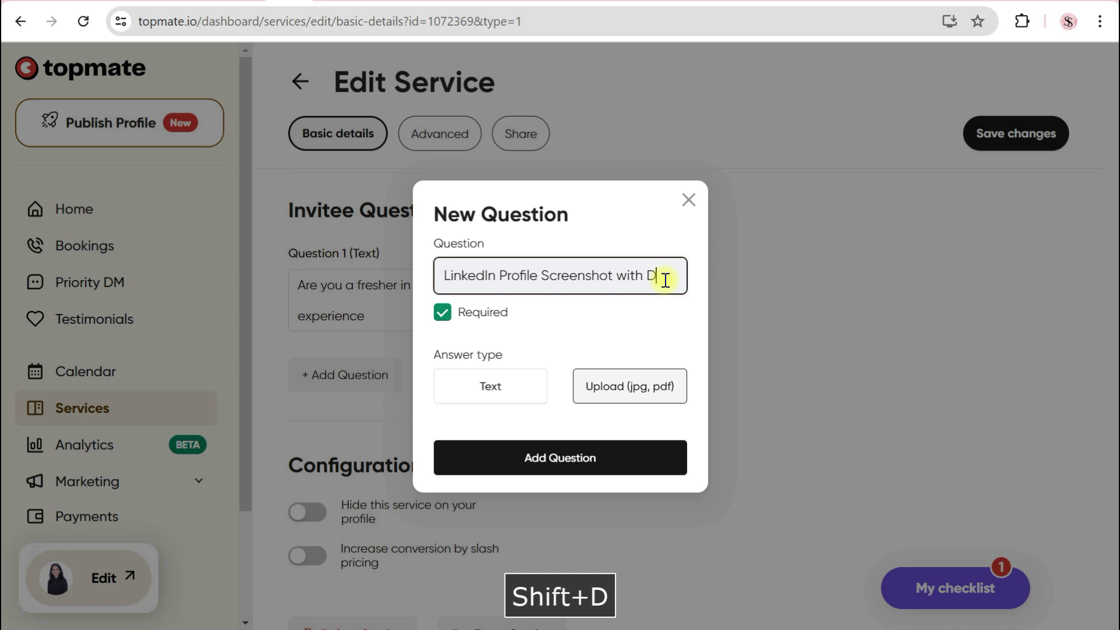
type("escription View")
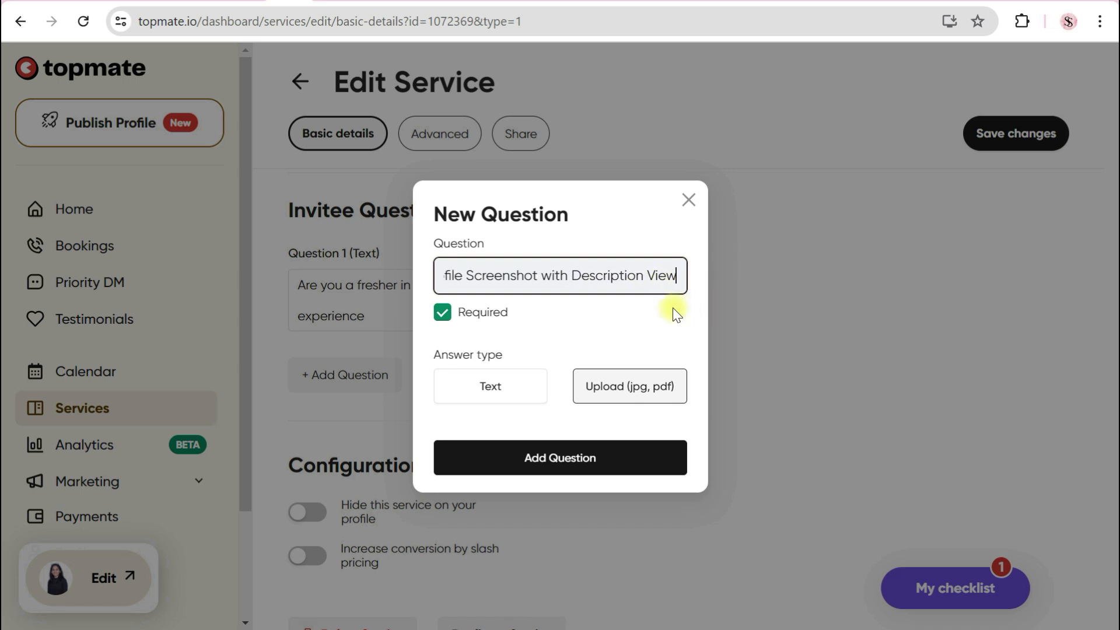
left_click(630, 355)
left_click(559, 460)
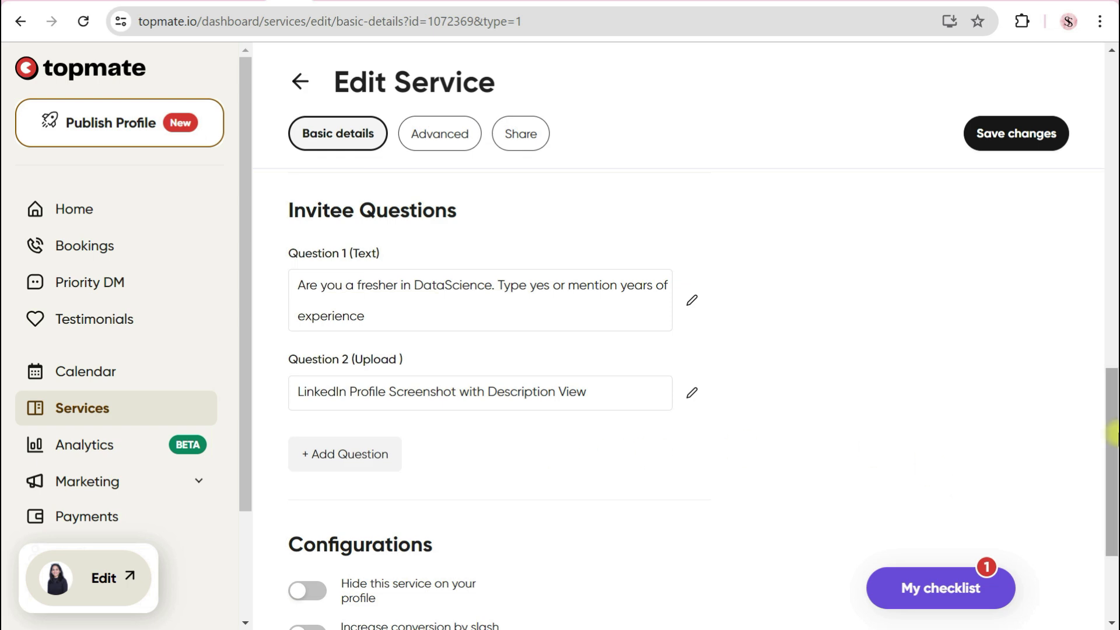
Add a required invitee question with a Text answer reading "Mention your LinkedIn Profile Link/URL"
scroll(759, 467, "down", 2)
left_click(323, 366)
left_click(495, 274)
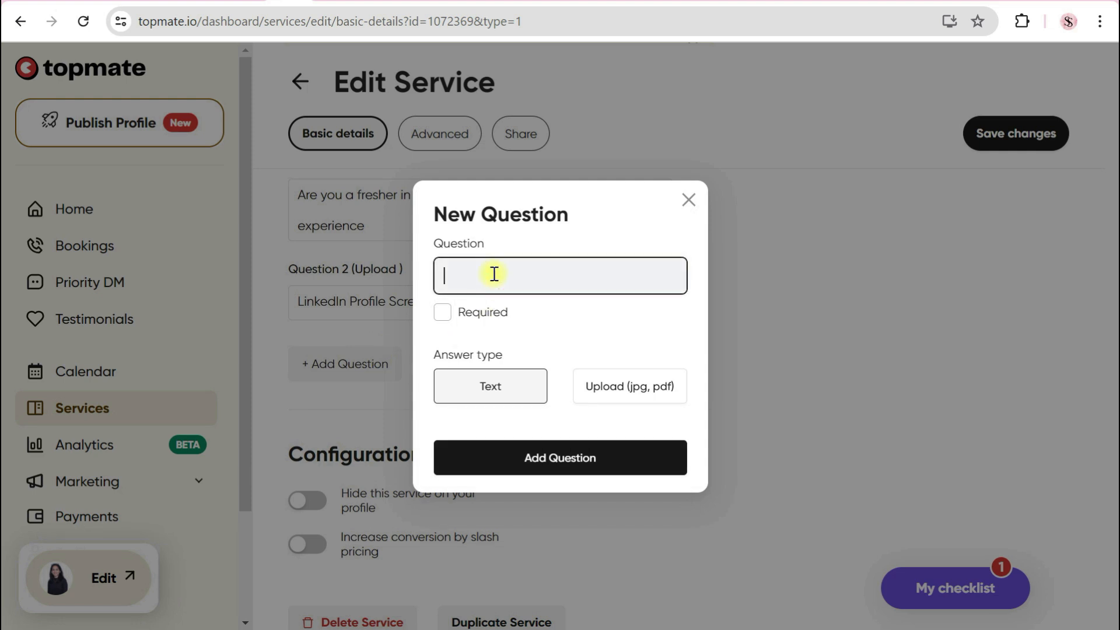
type("Mention your Linked")
key("BackSpace")
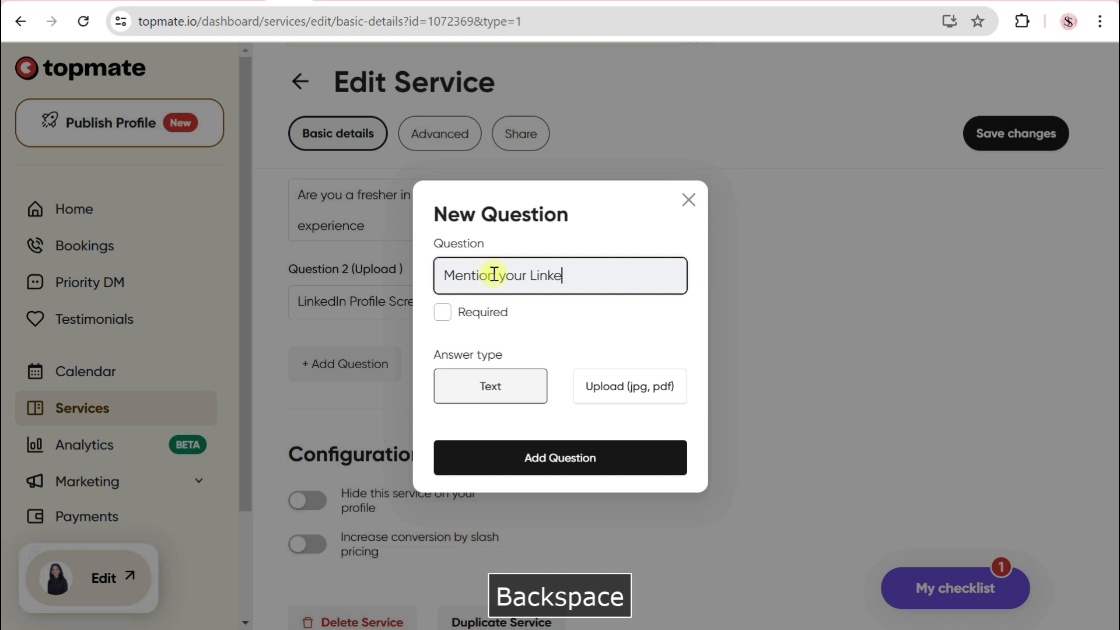
type("dIn Profile Link/URL")
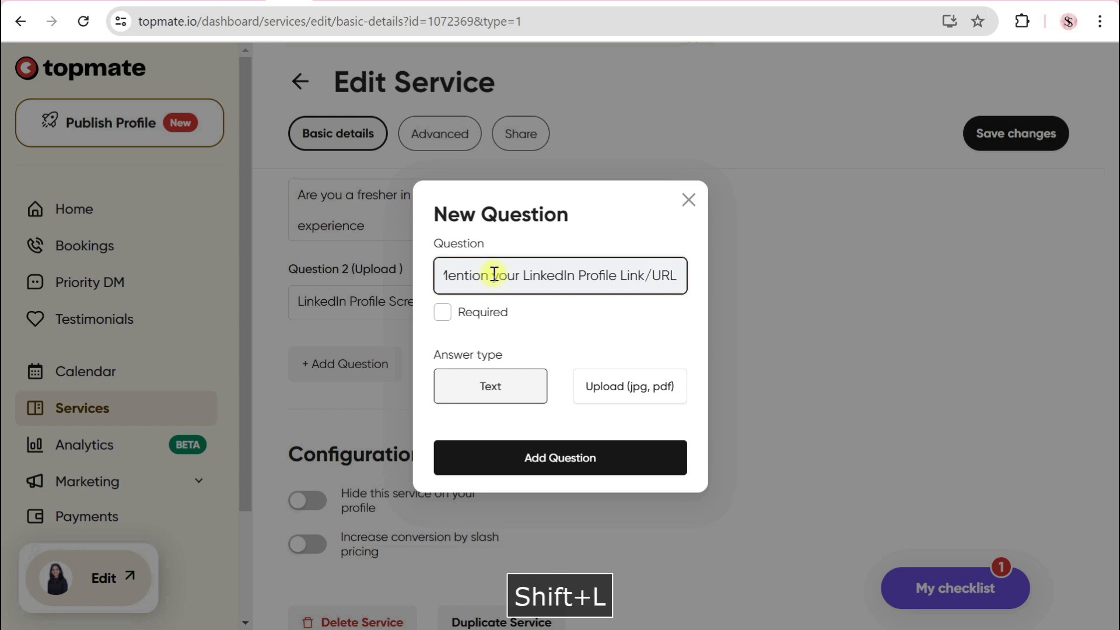
left_click(442, 312)
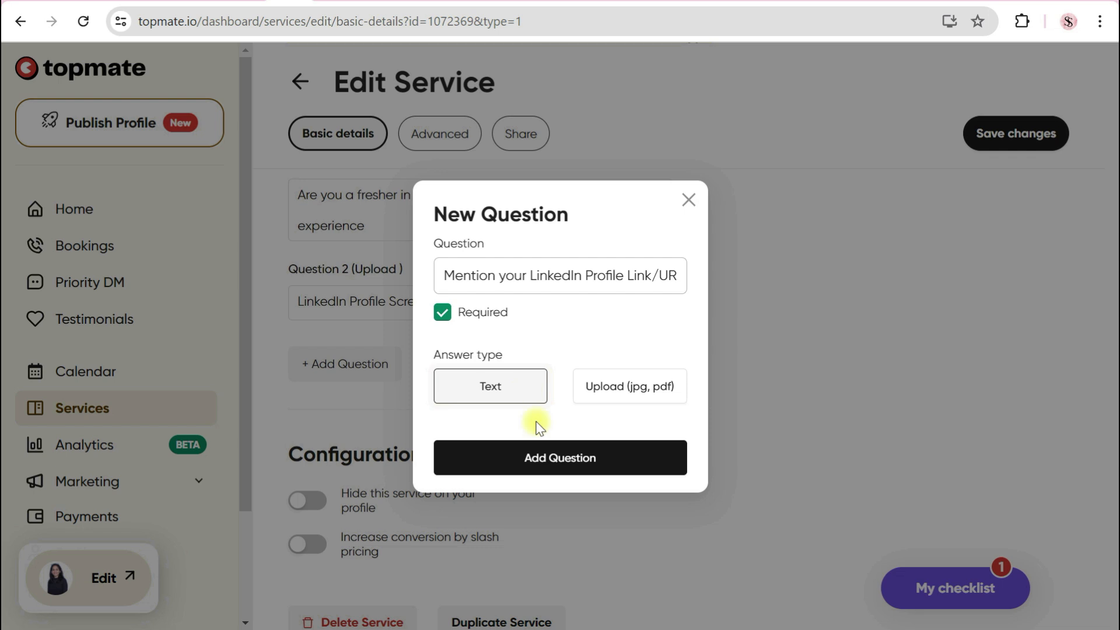
left_click(575, 455)
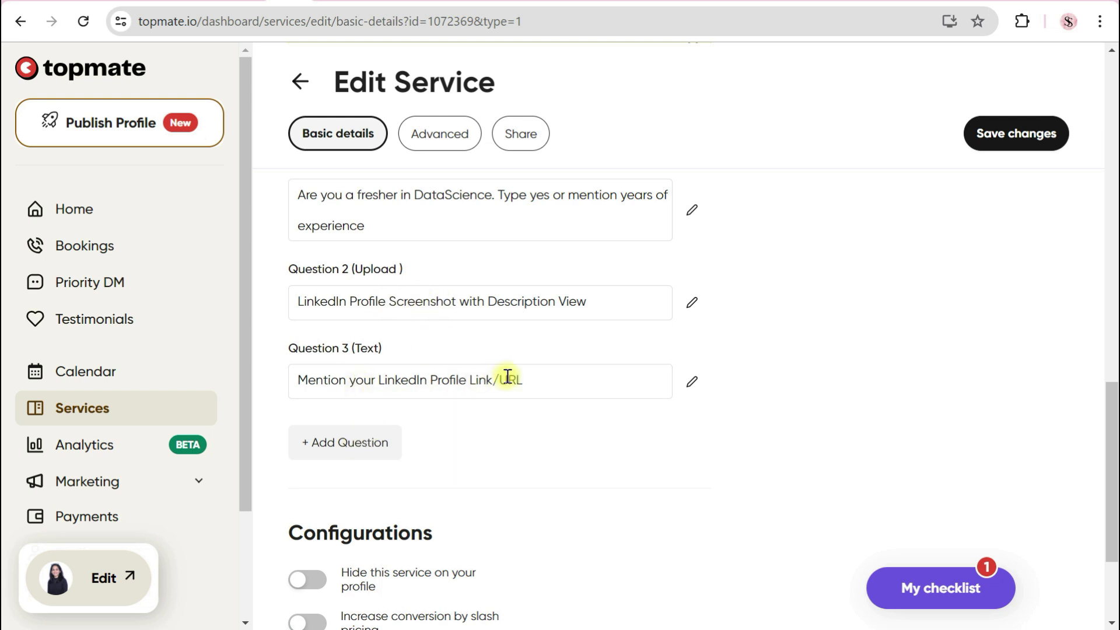
left_click_drag(540, 379, 382, 388)
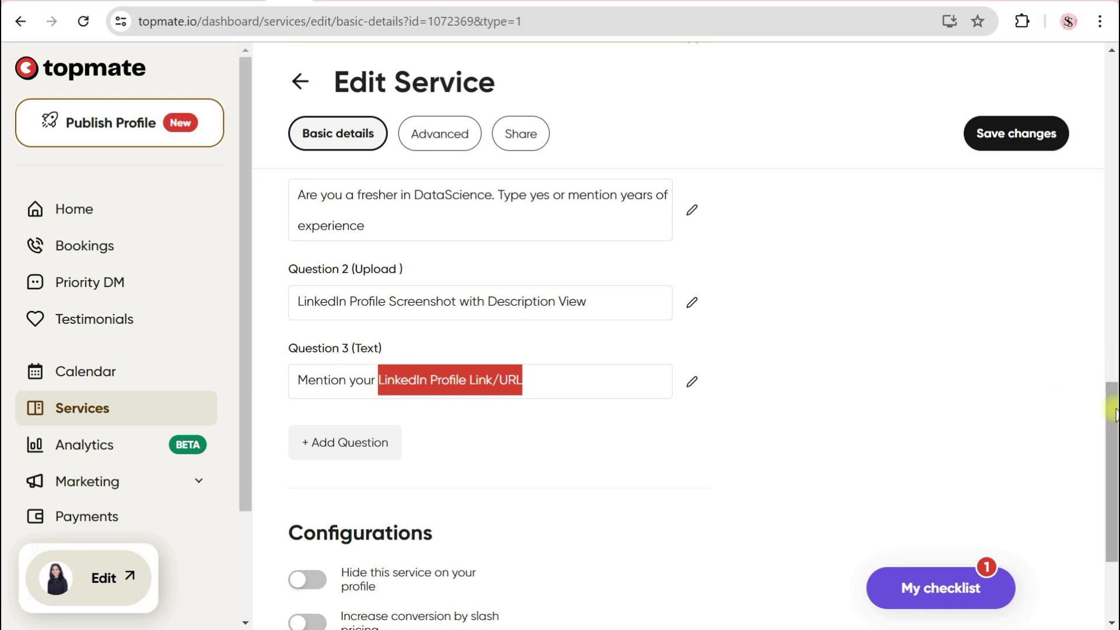
Enable the option to increase conversion by slash pricing and set the slashed amount to ₹2999
scroll(1108, 409, "down", 3)
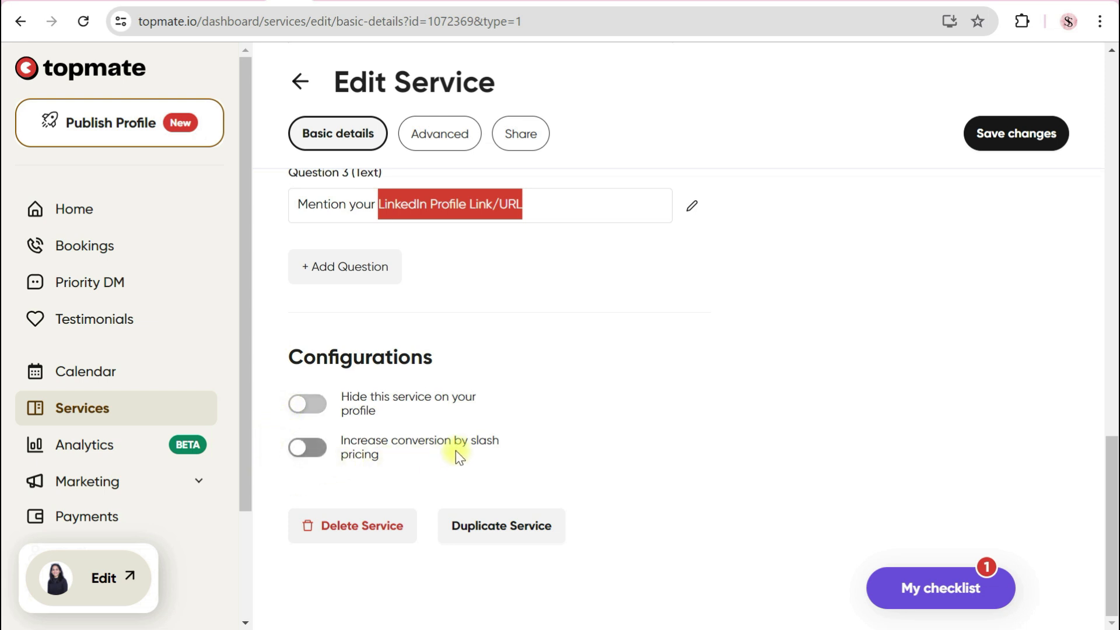
left_click(316, 455)
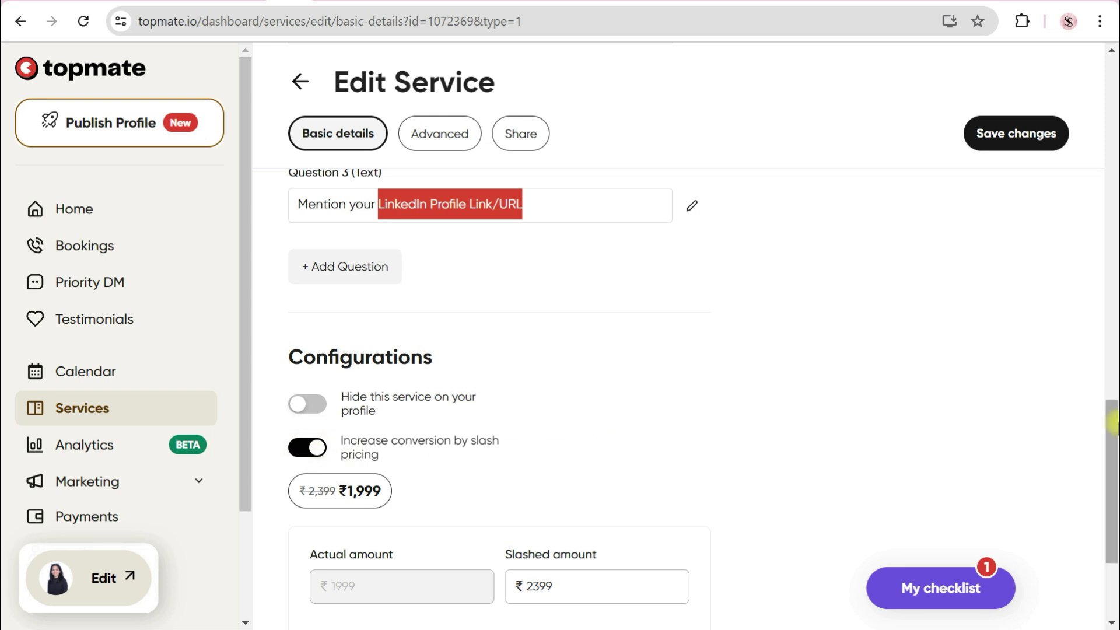
scroll(1112, 455, "down", 2)
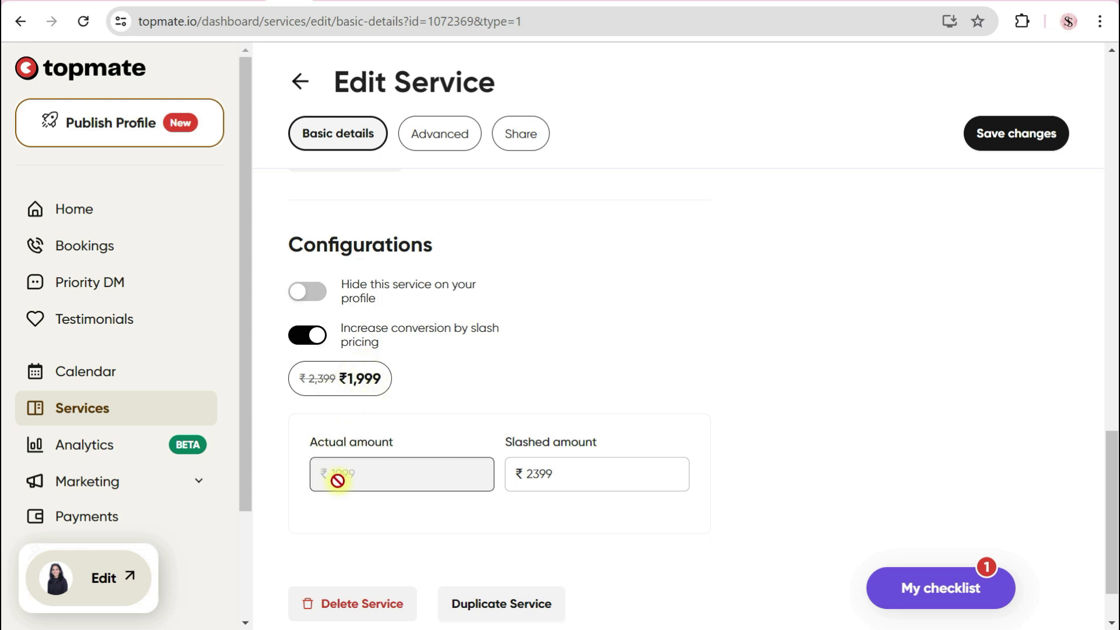
left_click(532, 474)
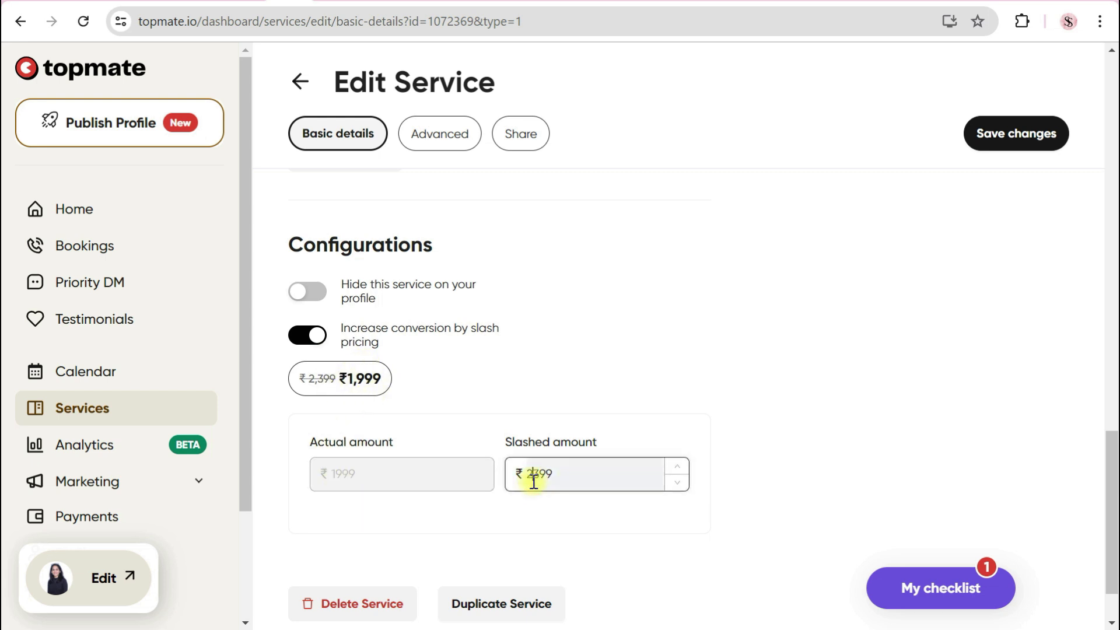
key("Delete")
type("9")
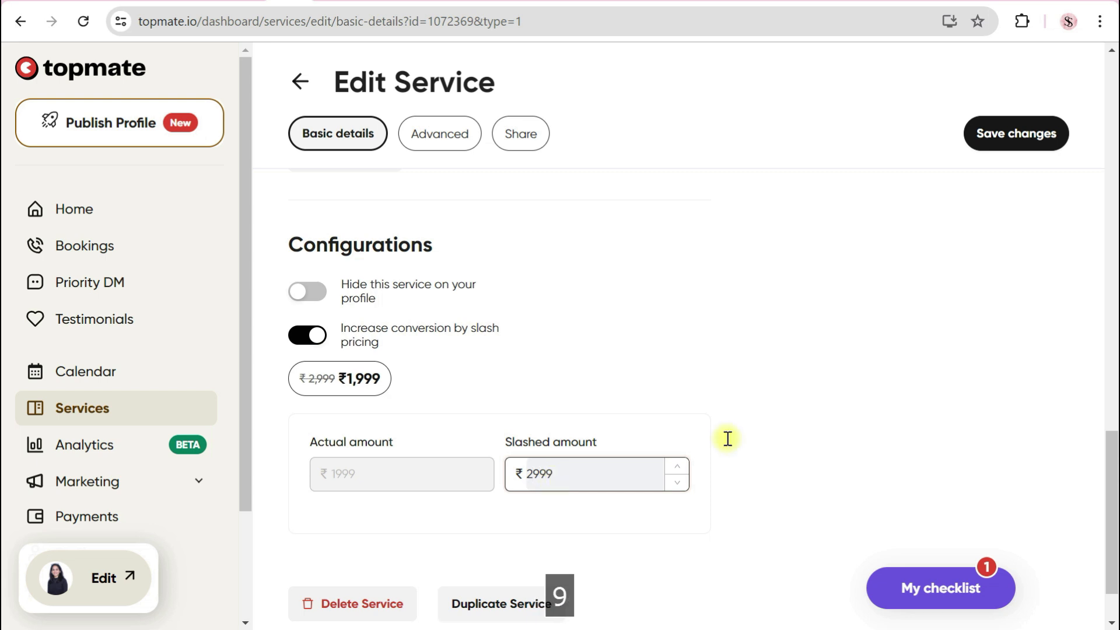
left_click(804, 408)
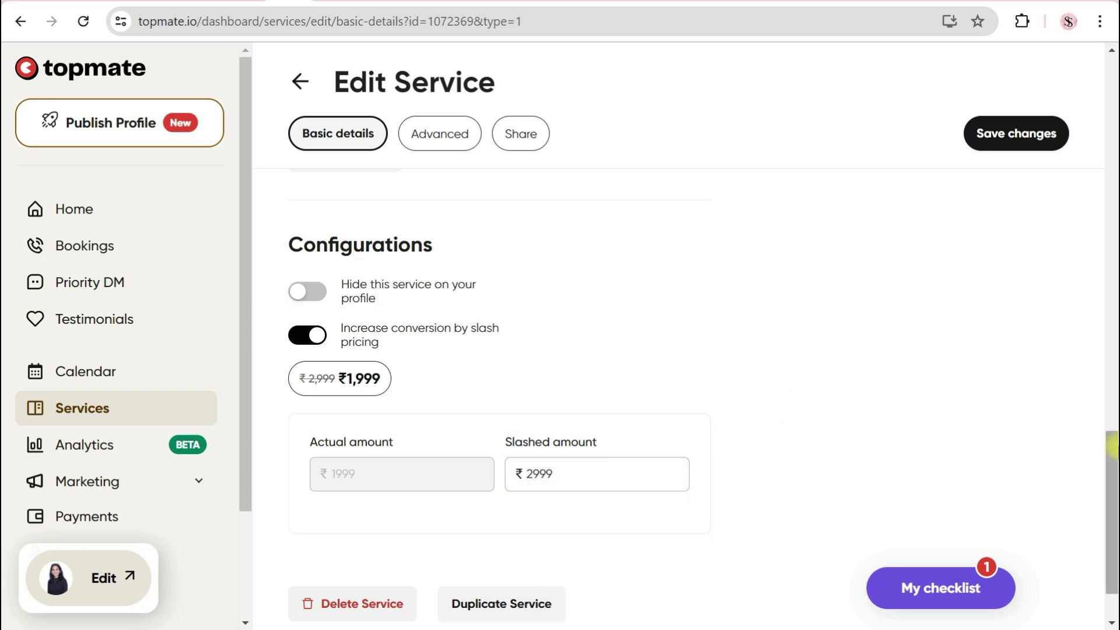
left_click_drag(1115, 461, 1112, 475)
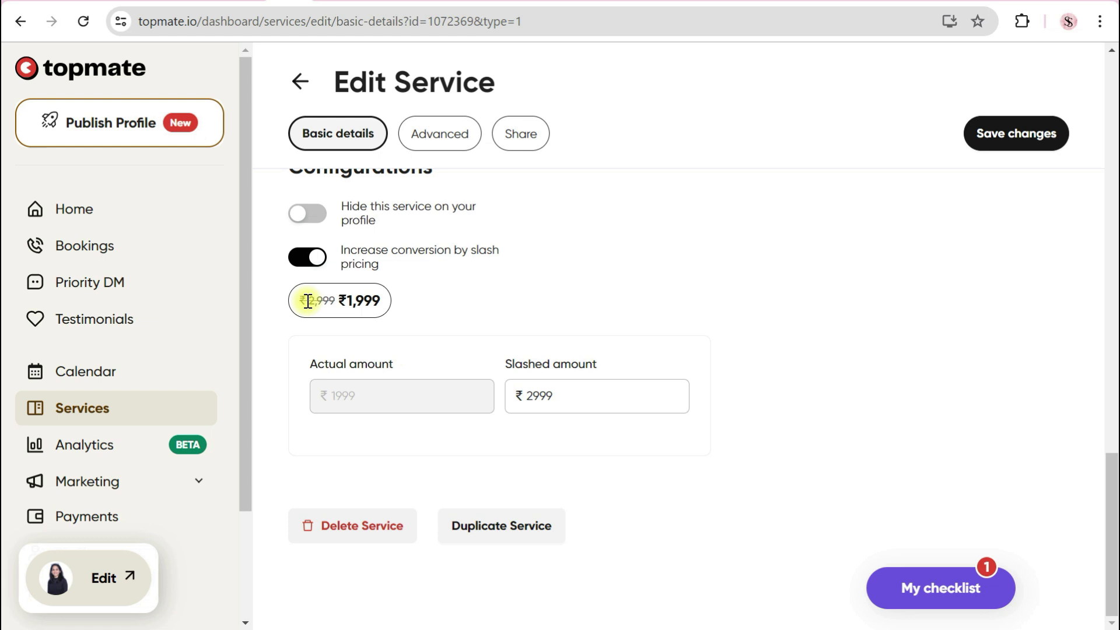
left_click_drag(310, 304, 331, 305)
left_click(364, 309)
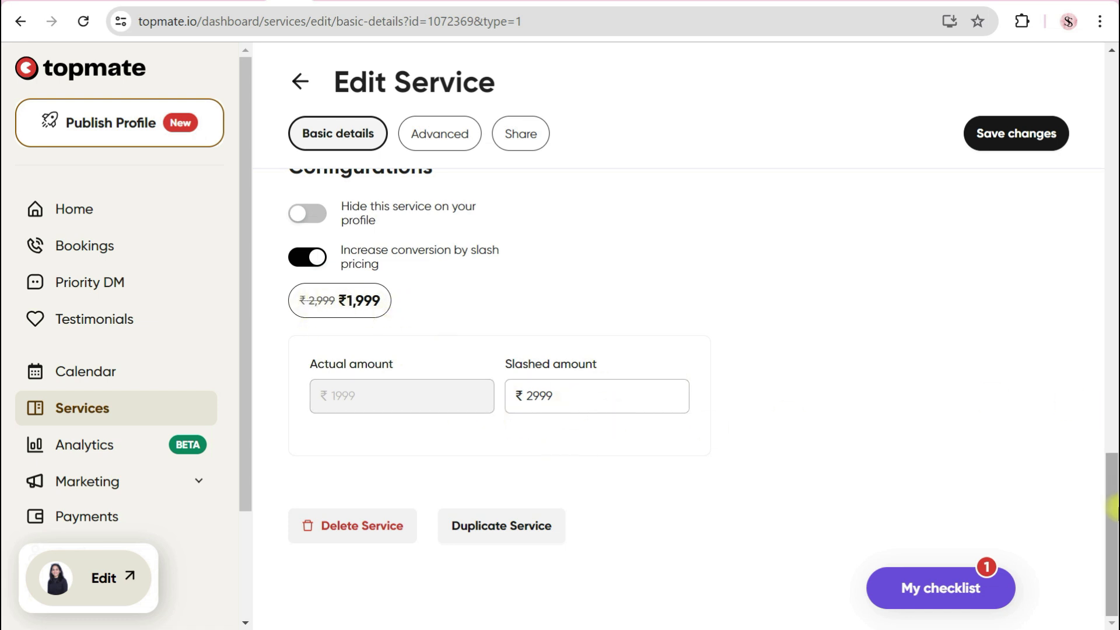
left_click_drag(1113, 512, 1114, 480)
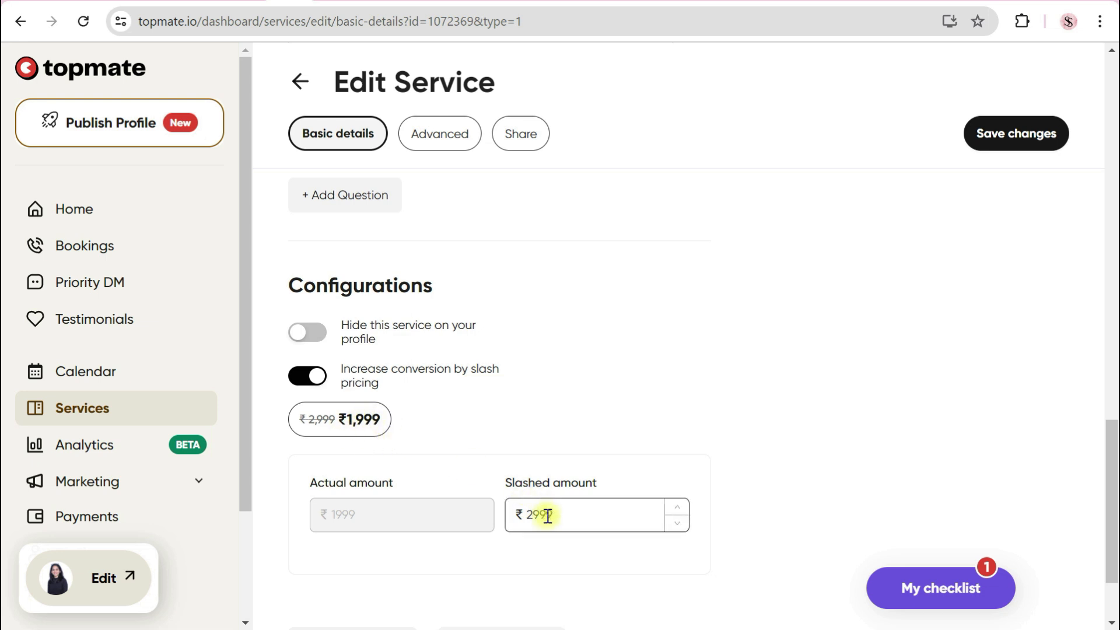
Set the service's price amount to ₹1199 and check how the slash pricing reflects it
left_click_drag(1108, 443, 1113, 260)
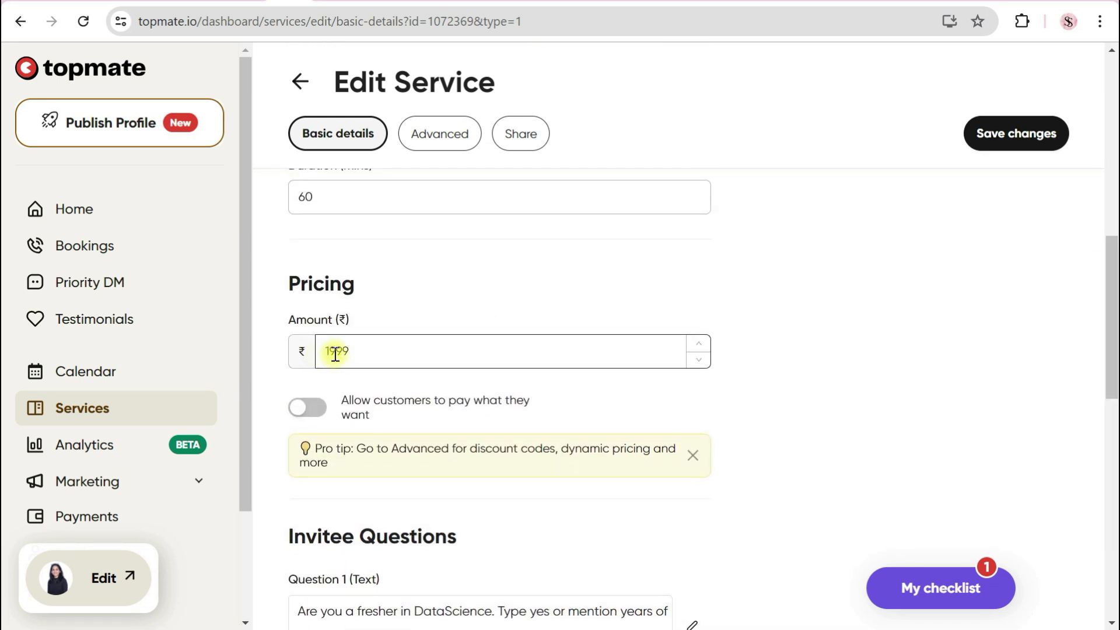
left_click_drag(339, 354, 330, 352)
type("19")
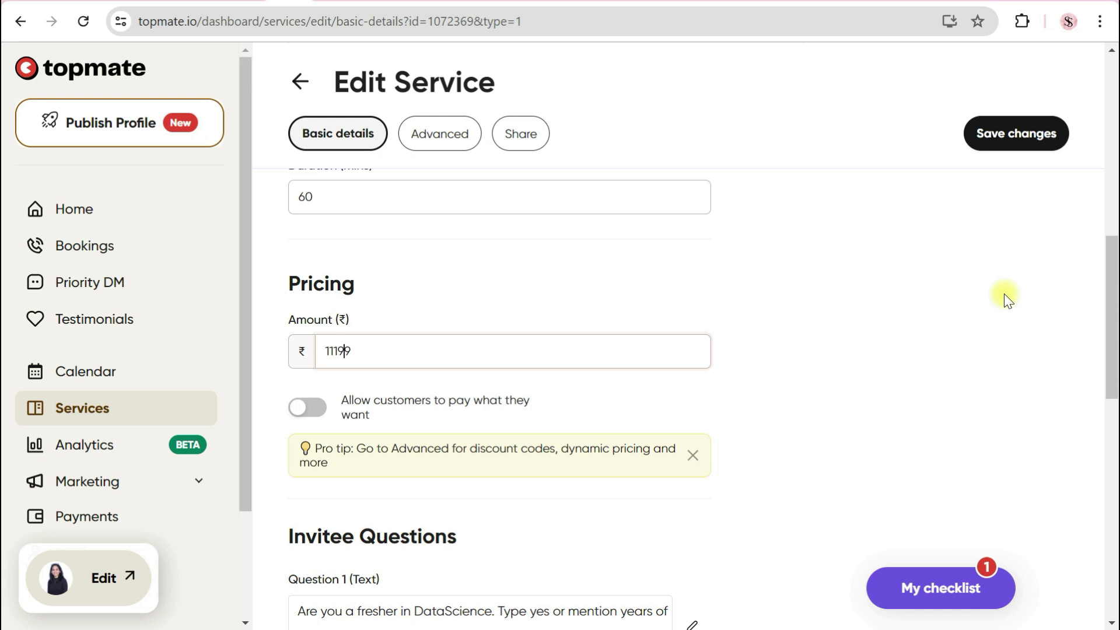
key("Left")
key("BackSpace")
left_click_drag(1111, 292, 1054, 455)
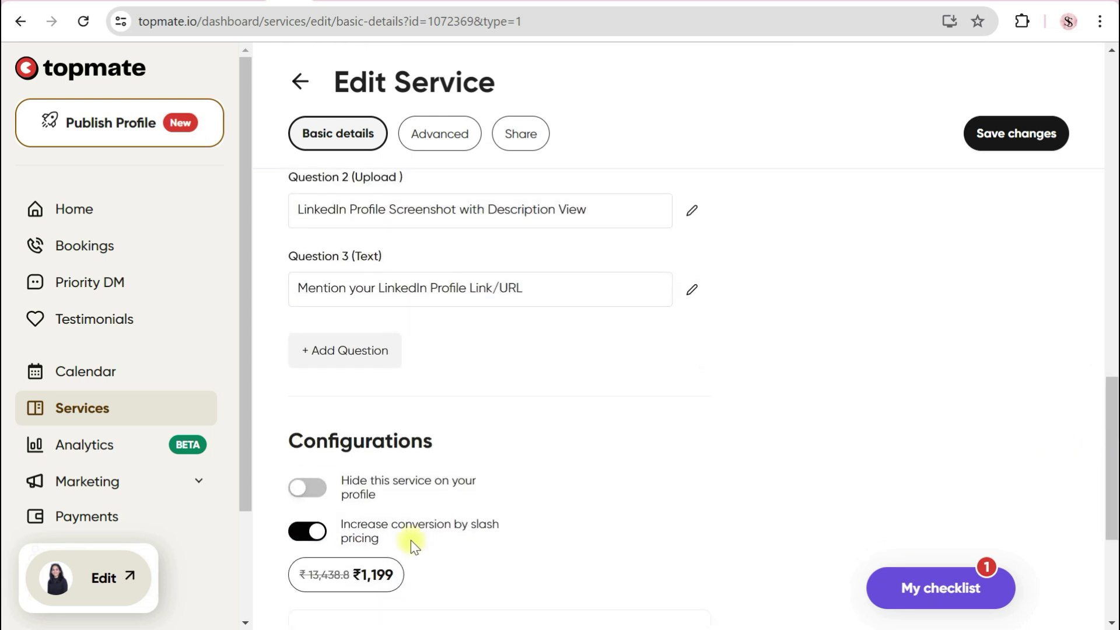
left_click_drag(1110, 424, 1107, 484)
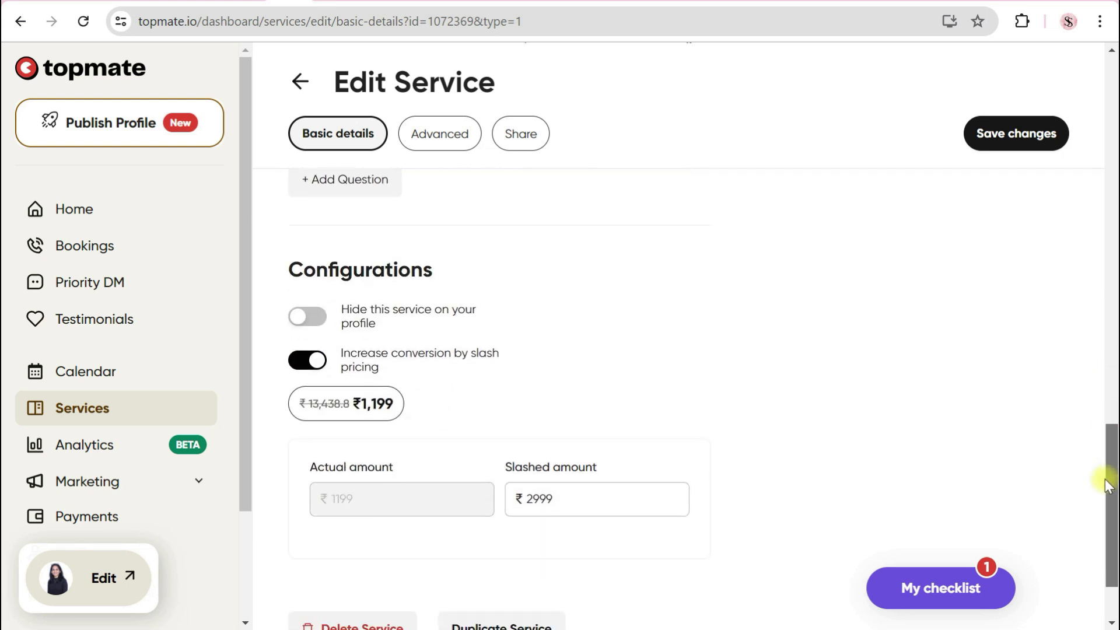
left_click(528, 493)
Try an amount of ₹0 with pay-what-they-want pricing, then restore ₹1199 and disable that option
left_click_drag(1110, 457, 1111, 372)
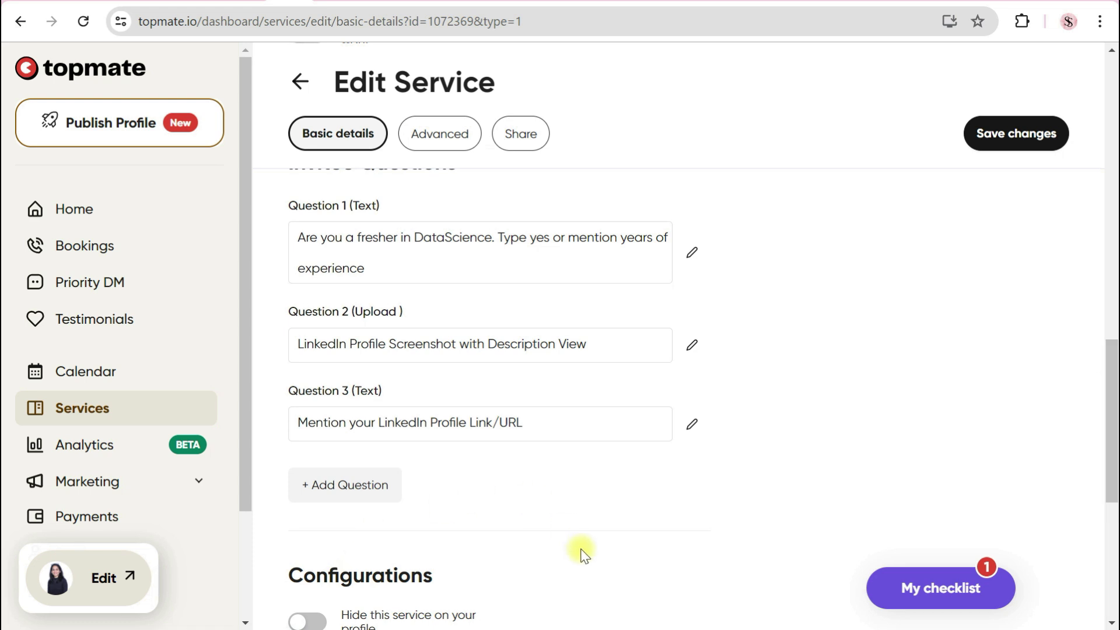
left_click_drag(1111, 411, 1110, 328)
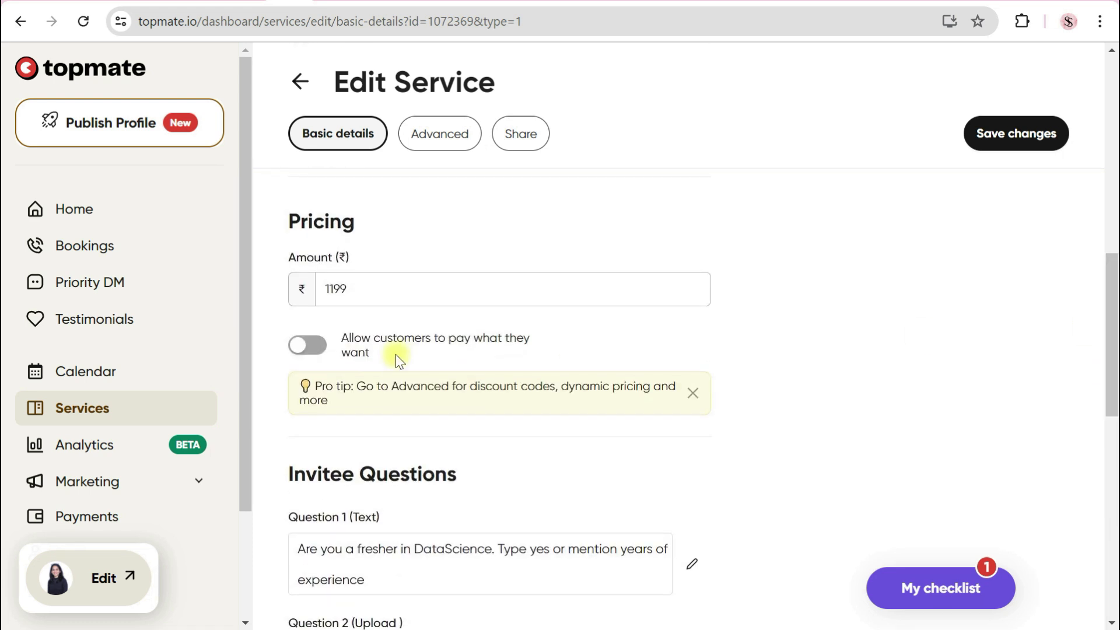
double_click(392, 291)
type("0")
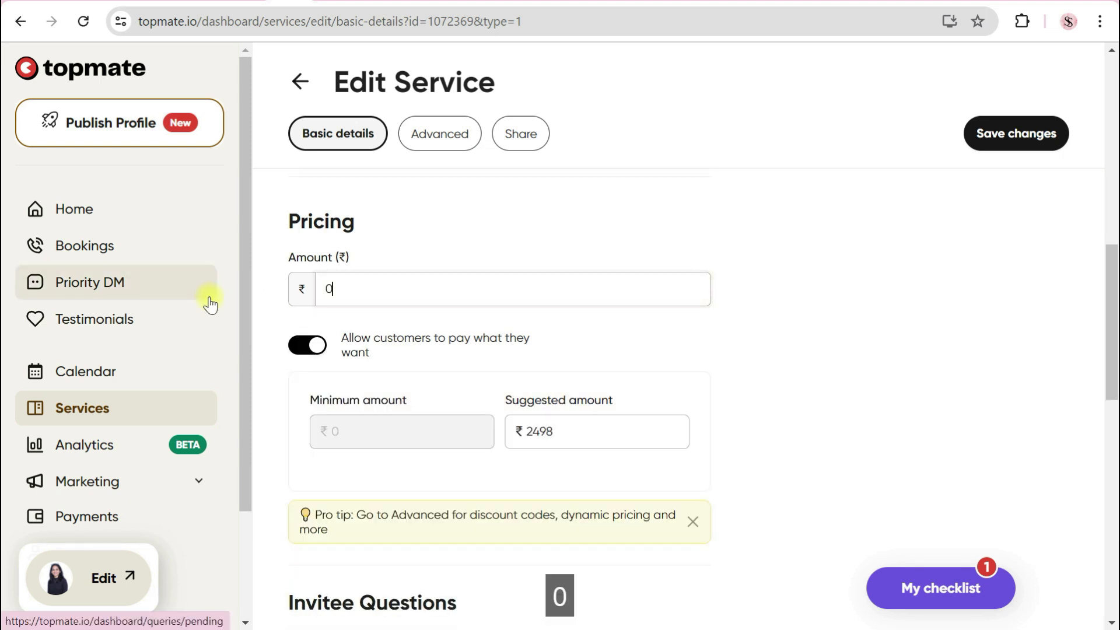
key("Tab")
double_click(343, 292)
type("1199")
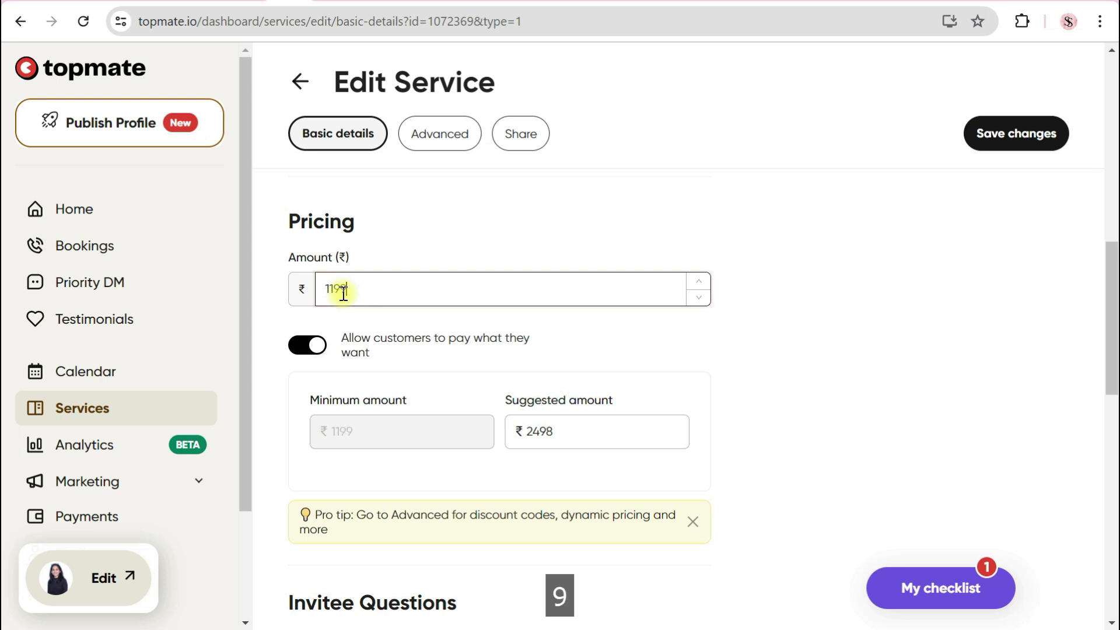
left_click(296, 383)
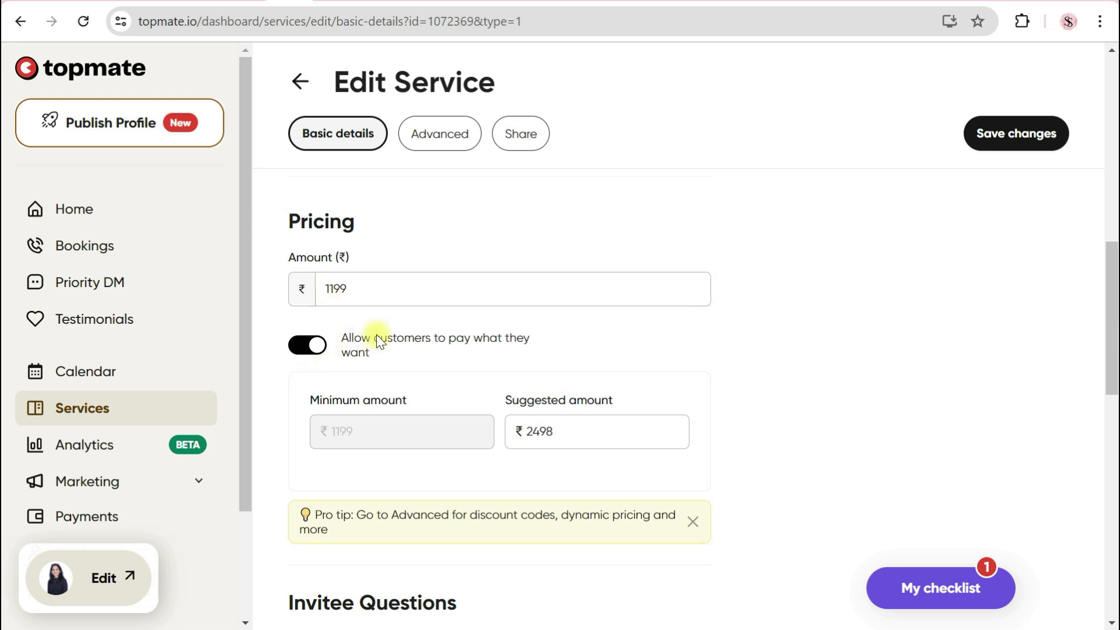
left_click(302, 355)
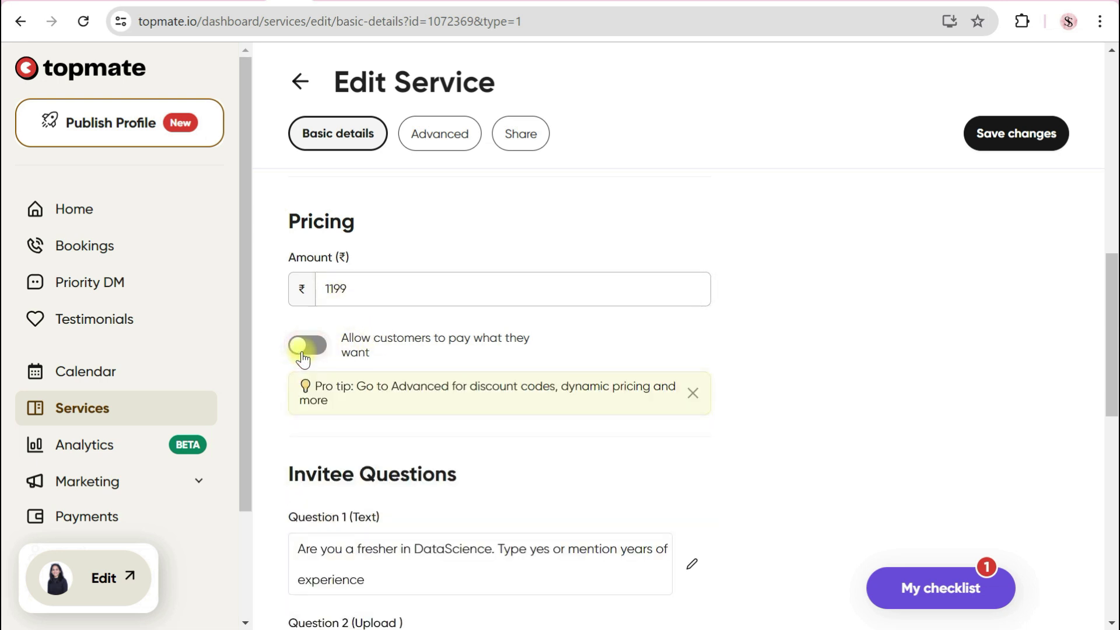
Reset slash pricing by turning it off and on again, and set the slashed amount to ₹2999
left_click_drag(1113, 307, 1108, 498)
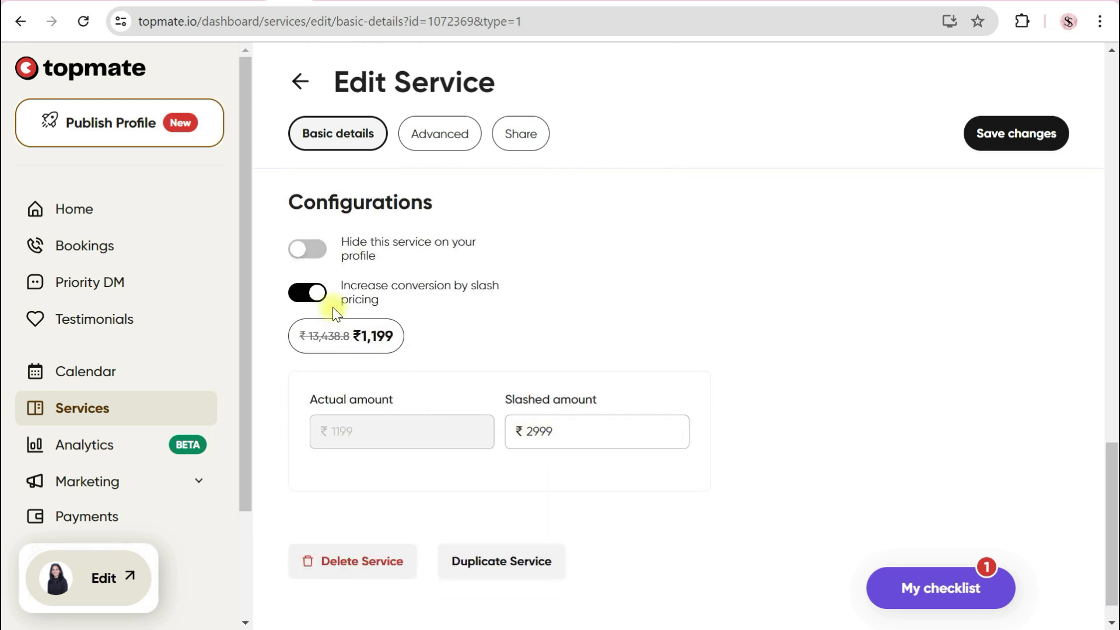
left_click(304, 294)
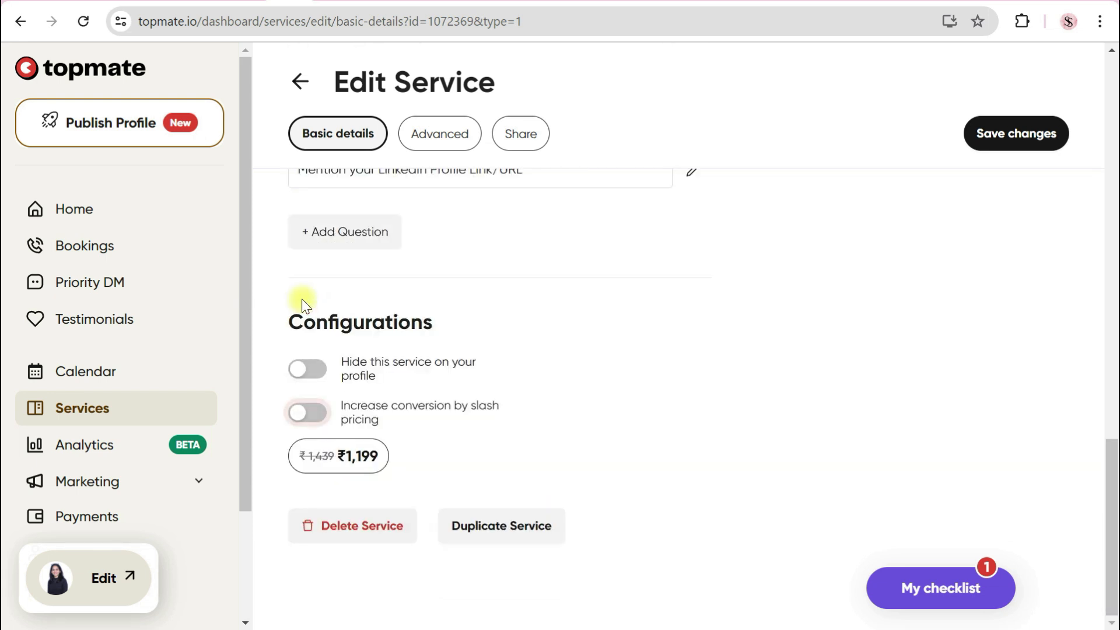
left_click(317, 413)
left_click(529, 439)
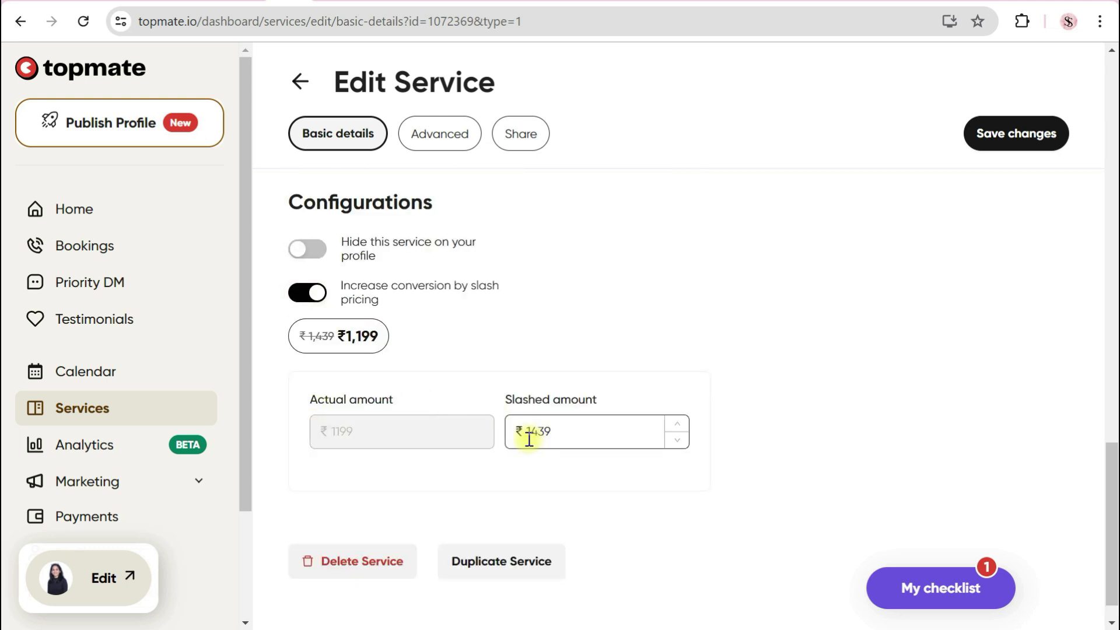
left_click_drag(529, 438, 628, 428)
type("2999")
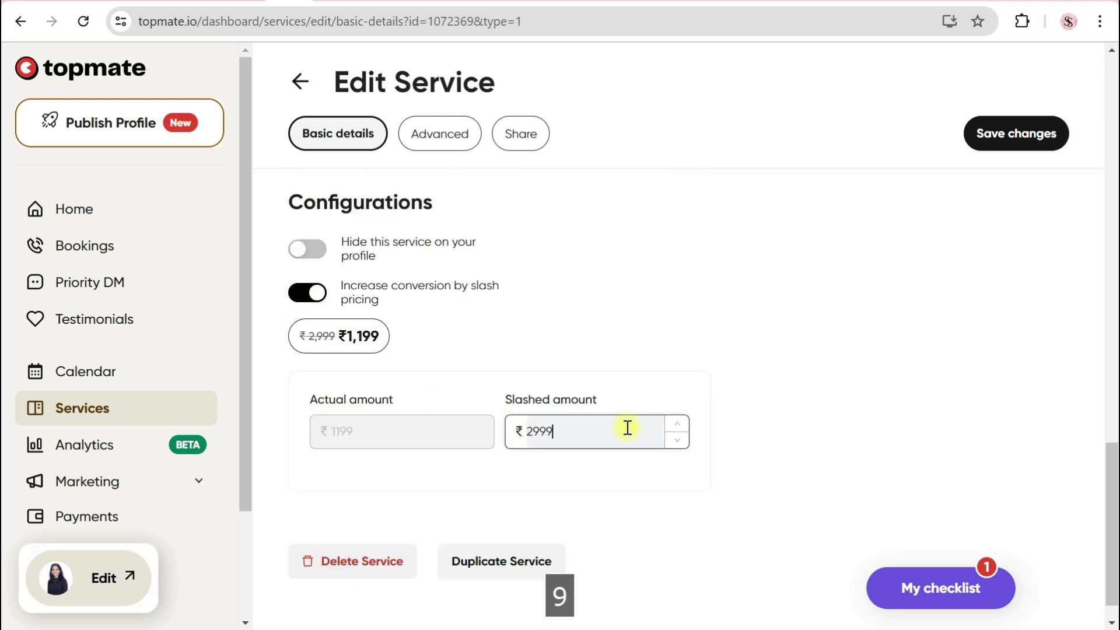
left_click(713, 373)
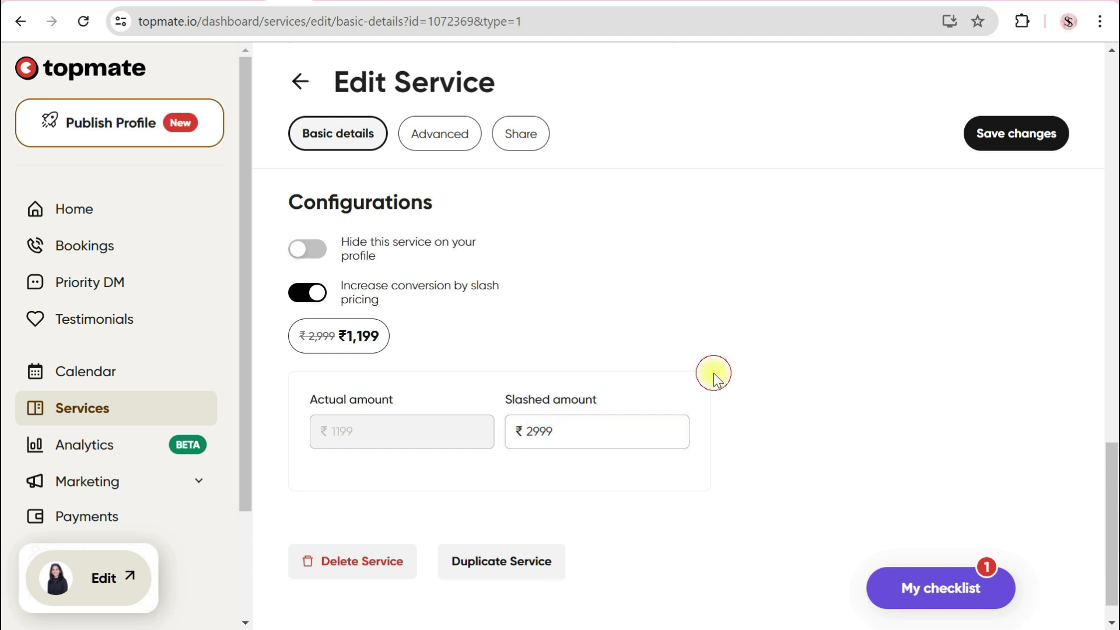
Save the changes to the service's basic details and open its advanced settings
left_click_drag(1114, 502, 1114, 559)
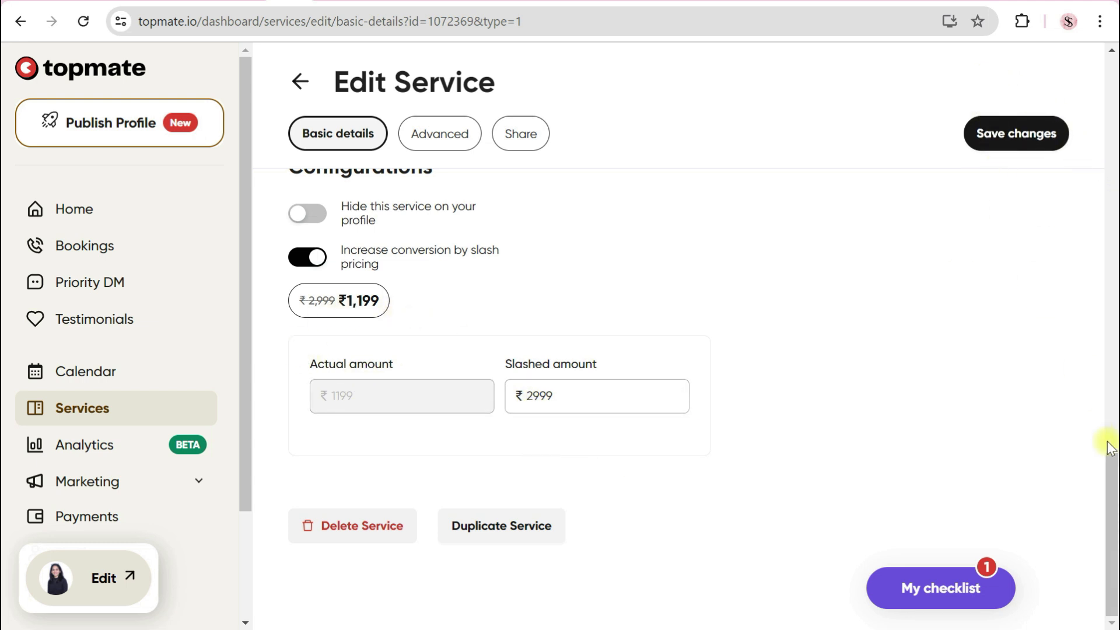
left_click_drag(1110, 490, 1094, 146)
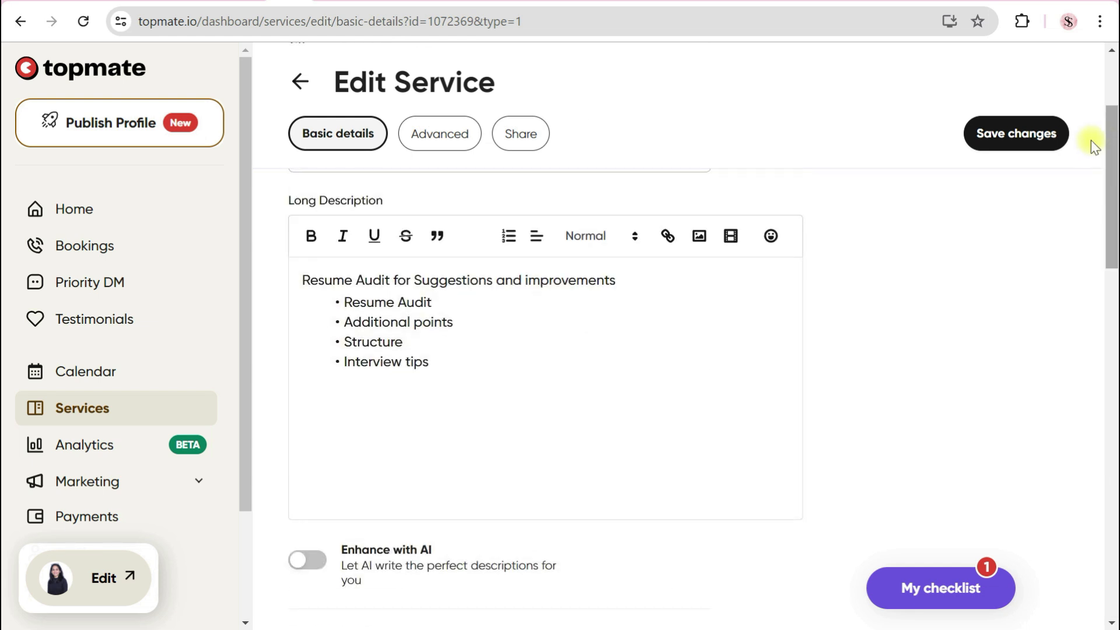
left_click(1014, 134)
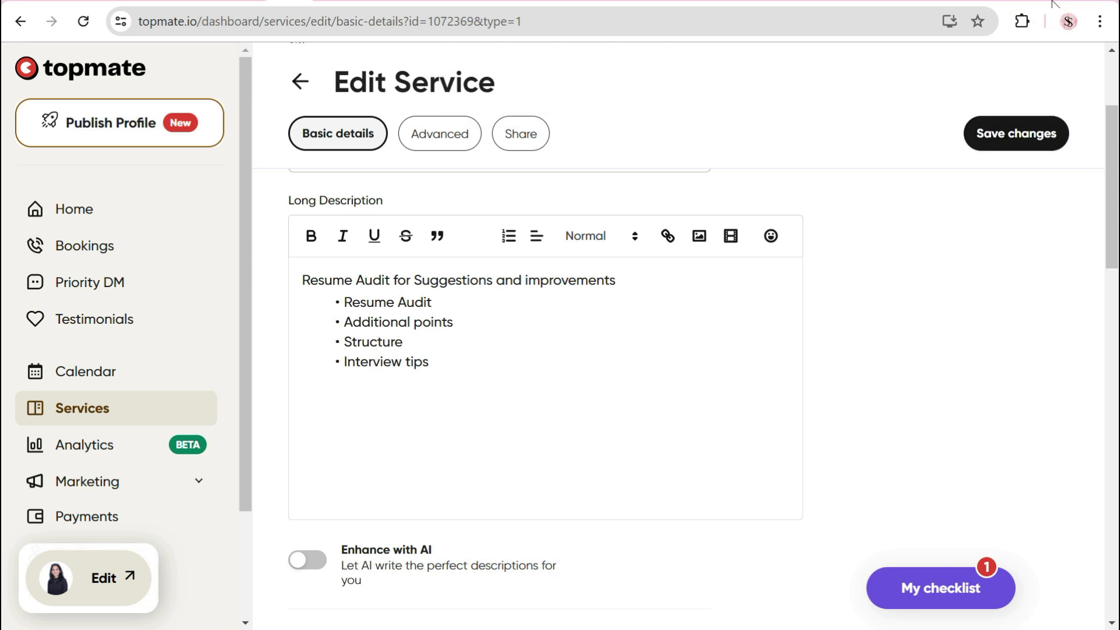
left_click(436, 143)
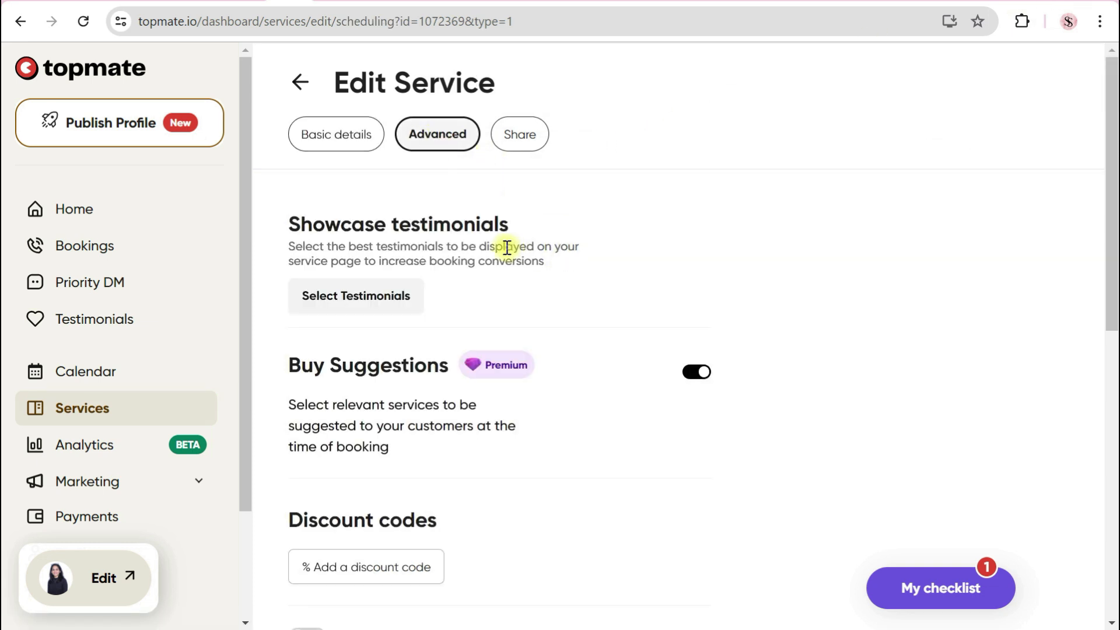
left_click_drag(1114, 263, 1114, 290)
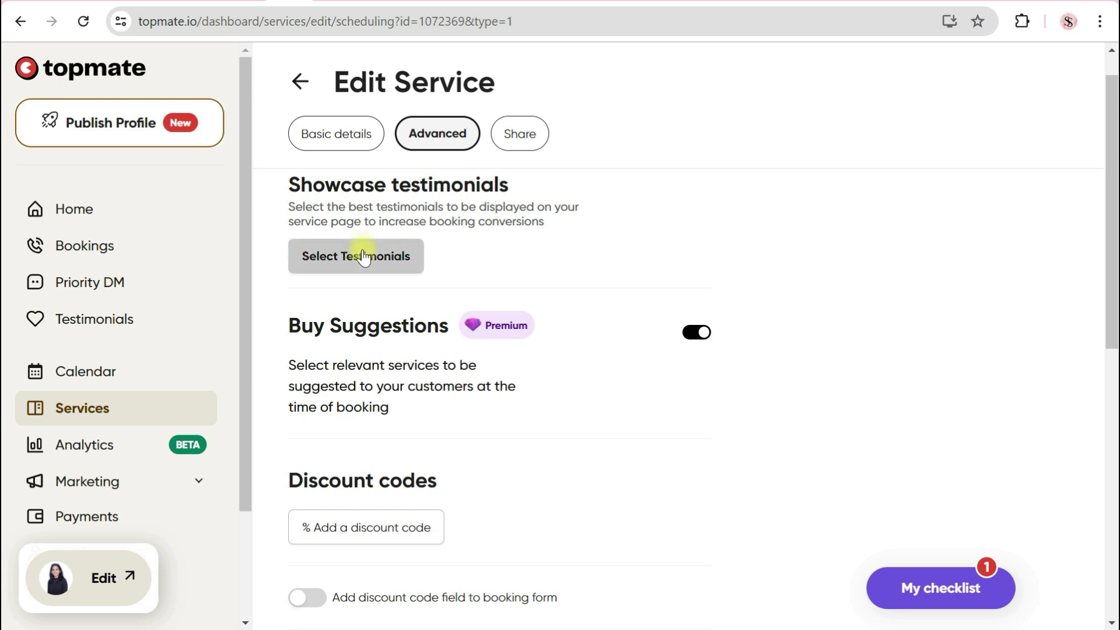
Review the description of the Buy Suggestions feature in the service's advanced settings
left_click_drag(1108, 246, 1111, 303)
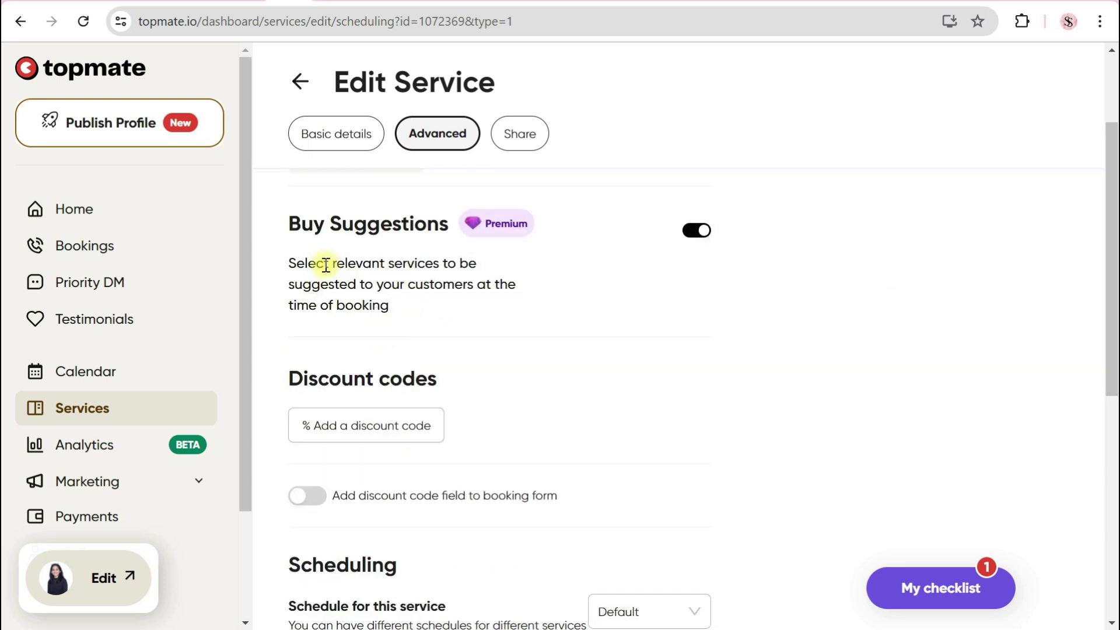
left_click_drag(288, 263, 413, 315)
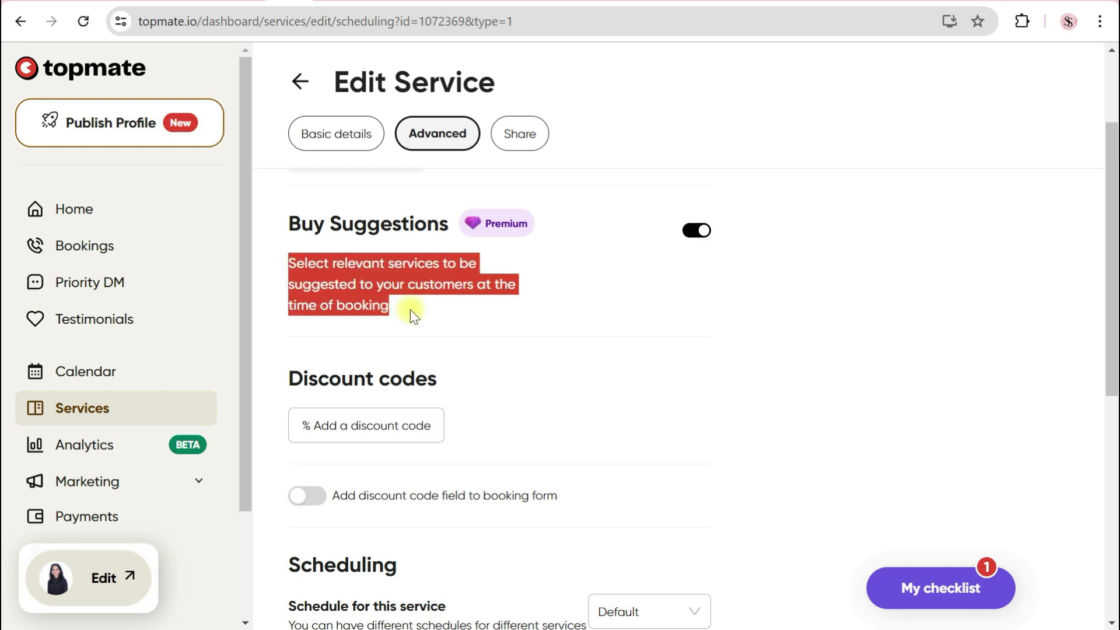
Draft a discount code named HAPPY10 with 10% off, and close the form without creating it
left_click_drag(1113, 318, 1113, 377)
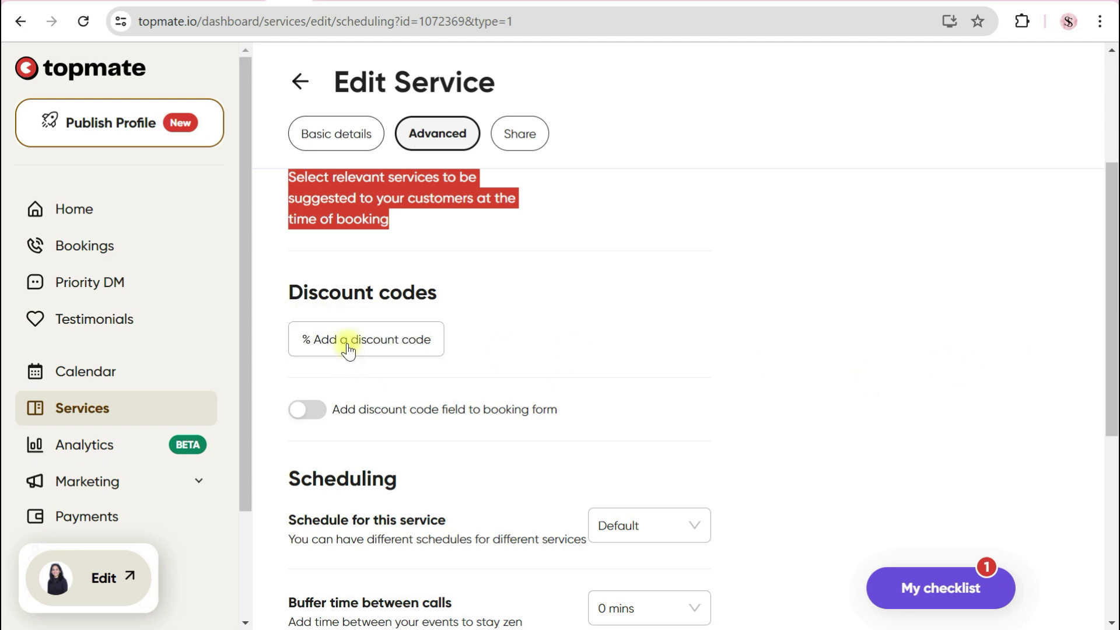
left_click(349, 340)
left_click(469, 338)
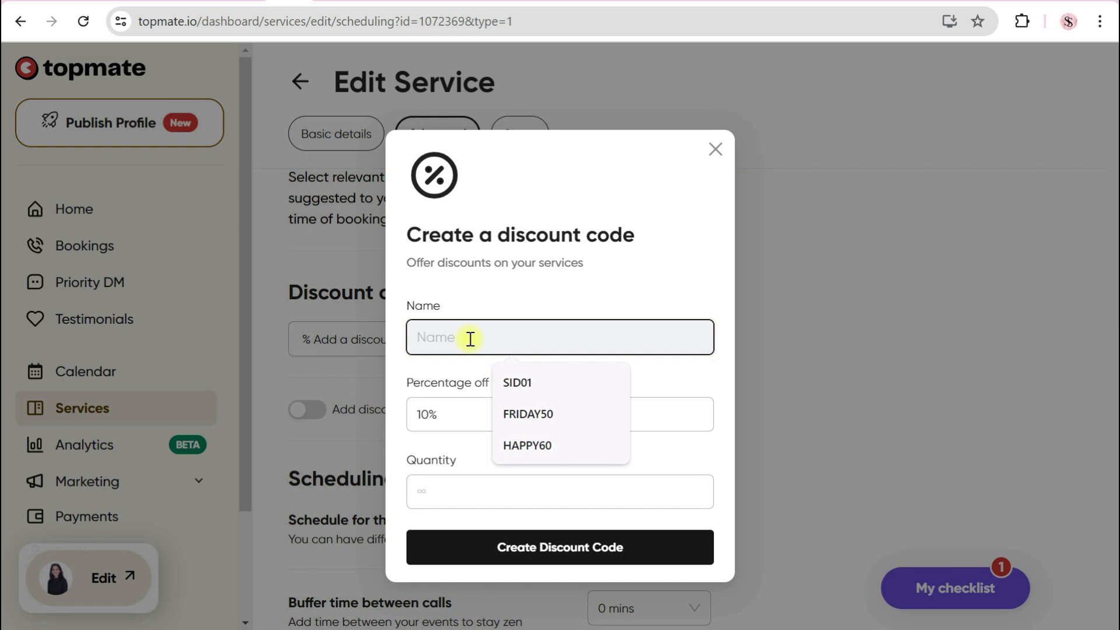
type("HAPPY10")
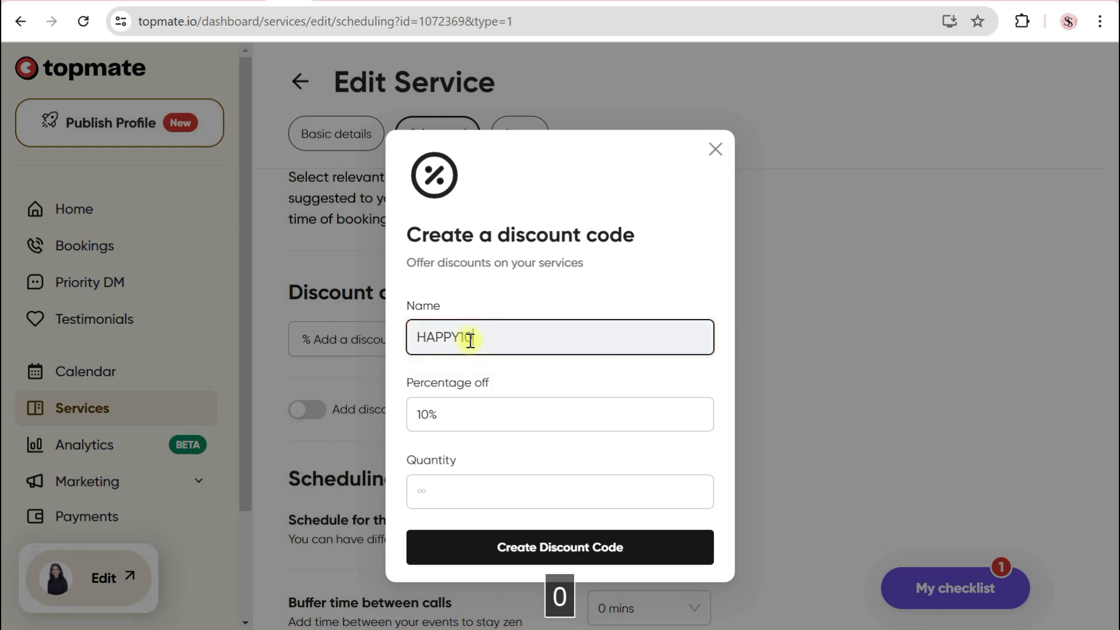
left_click(477, 395)
left_click(449, 485)
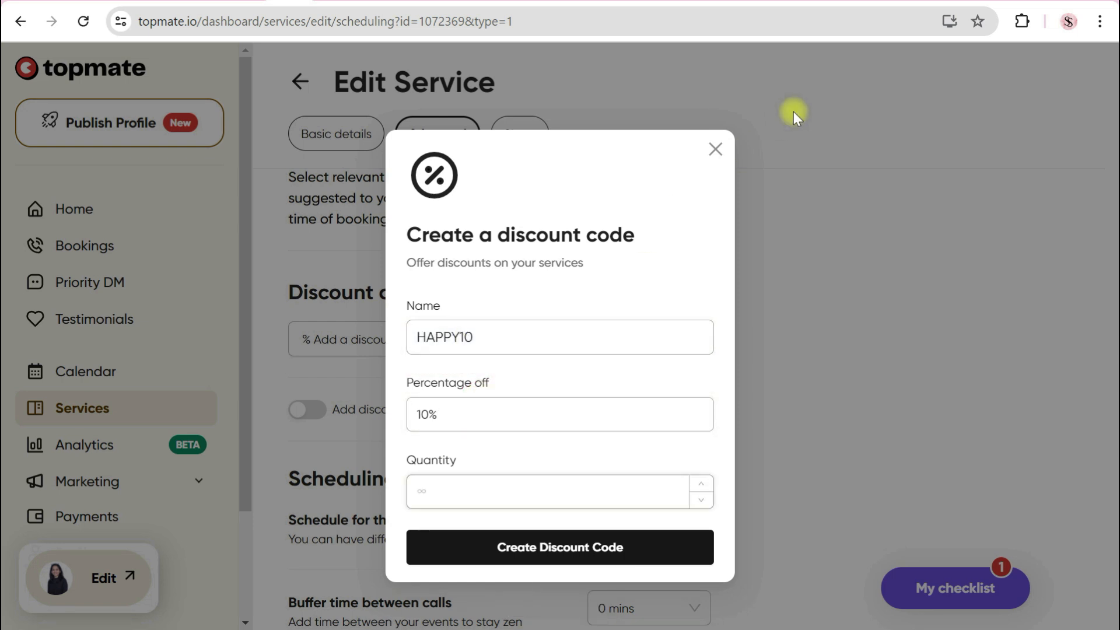
left_click(716, 149)
Try to add the discount code field to the booking form, and reopen and close the discount code creation form
left_click_drag(1113, 324, 1112, 385)
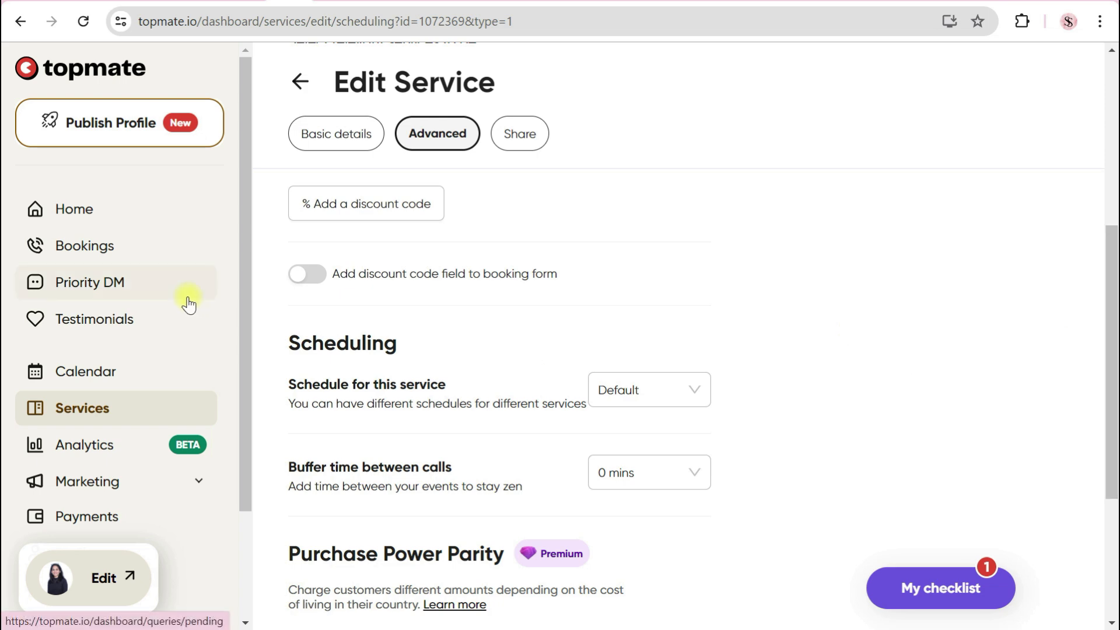
left_click(315, 281)
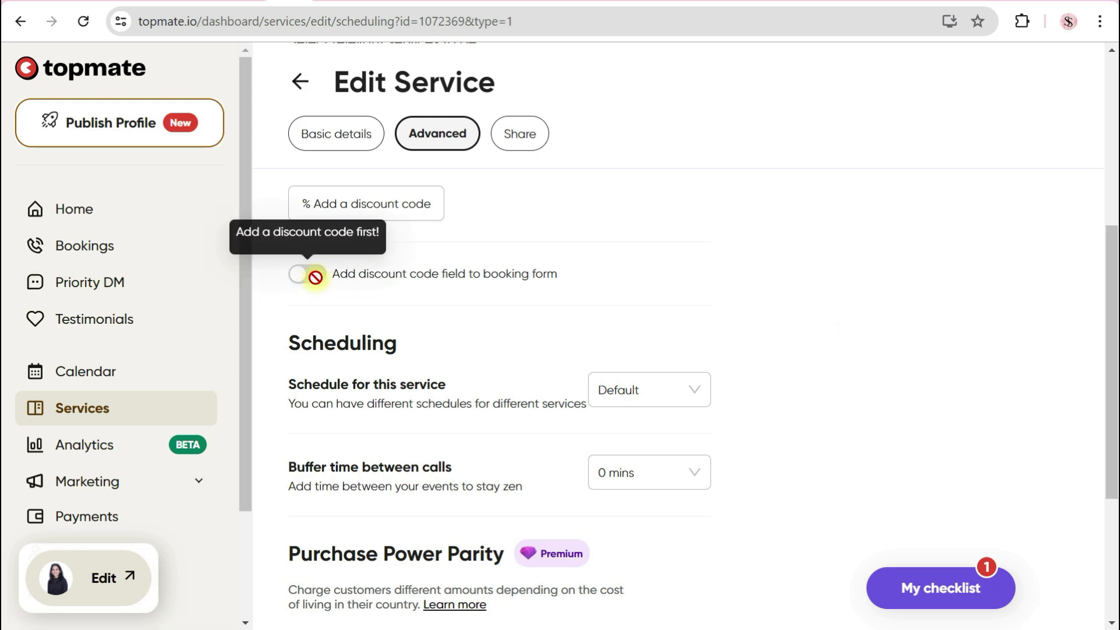
left_click(387, 203)
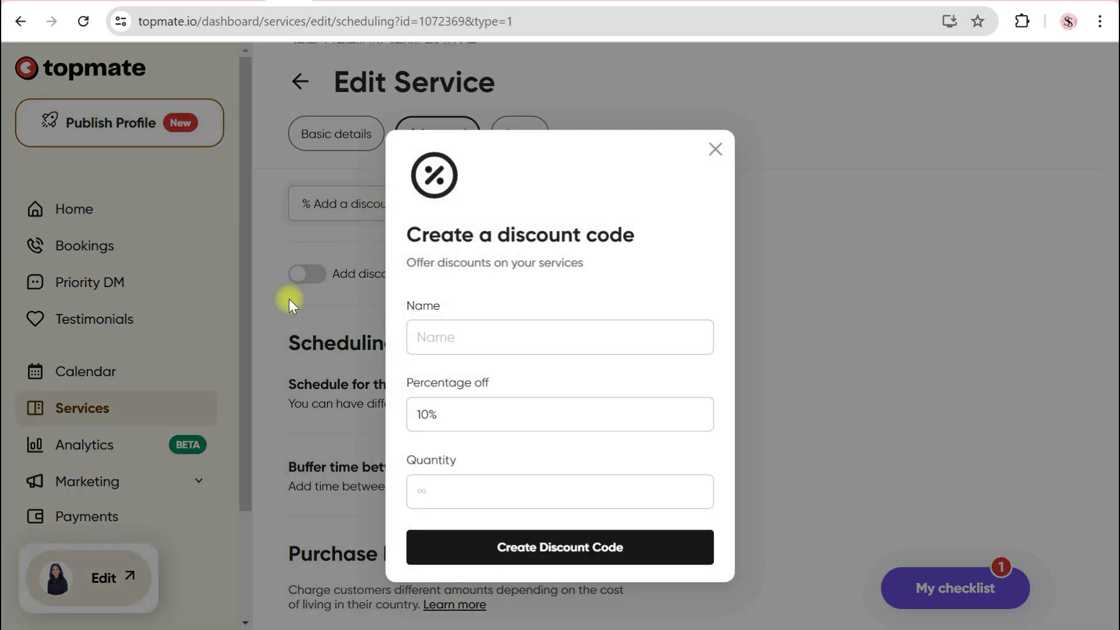
left_click(716, 149)
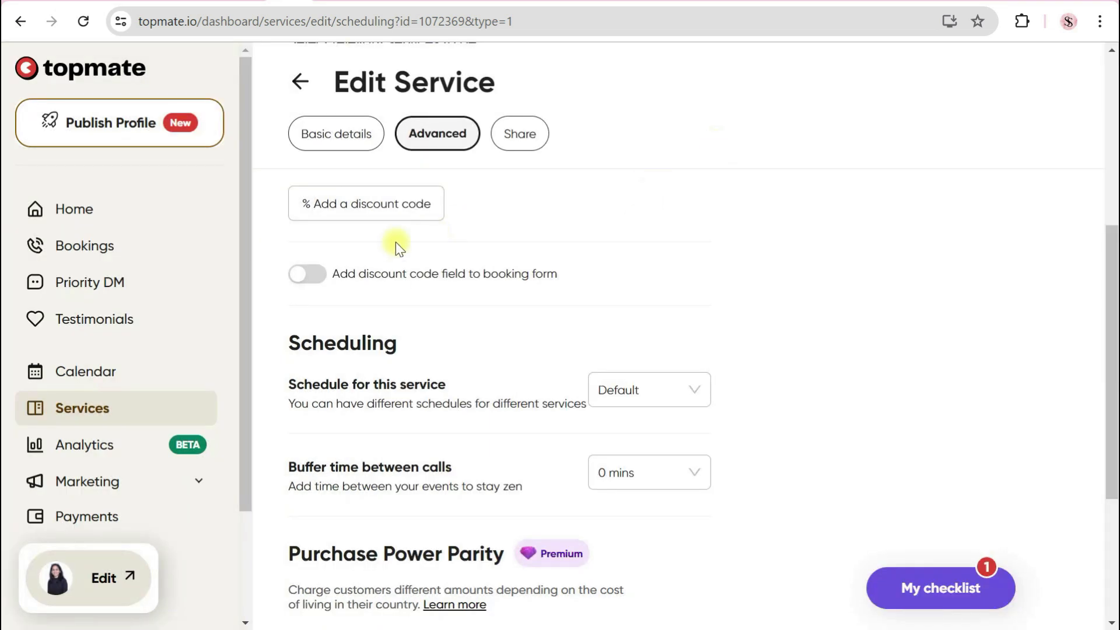
Check which schedules are available for this service in the Scheduling section, keeping Default
scroll(1113, 282, "down", 2)
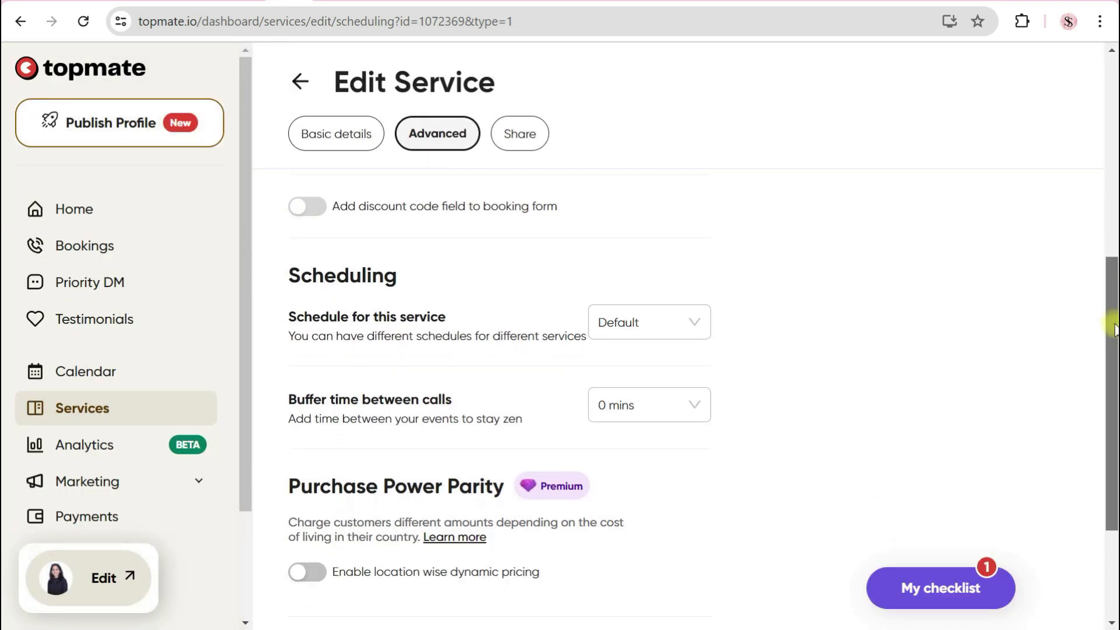
left_click(655, 280)
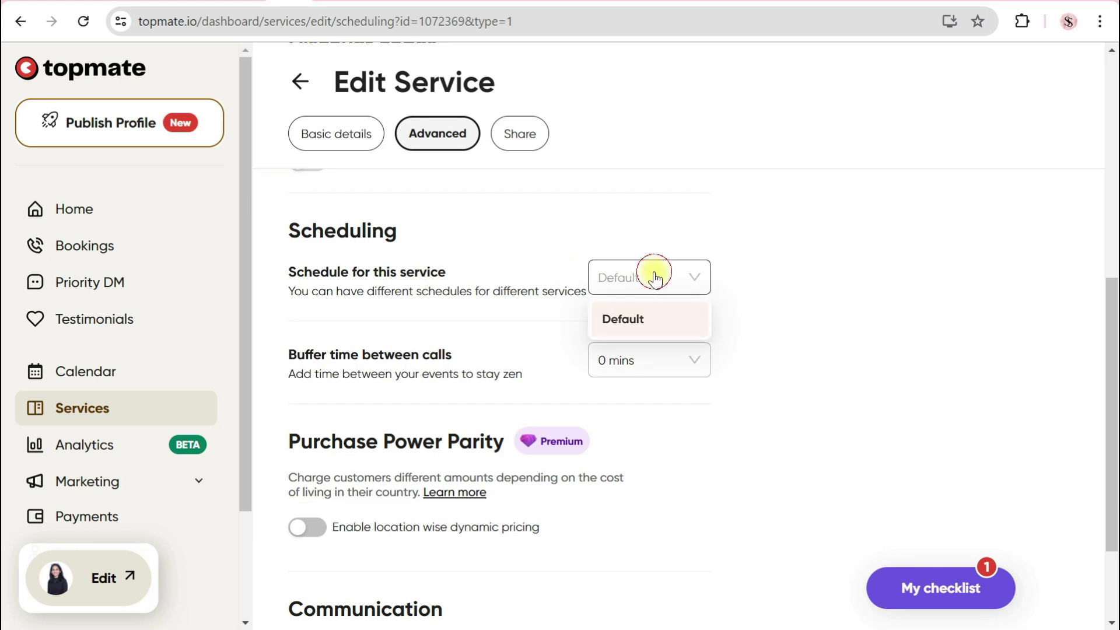
left_click(654, 275)
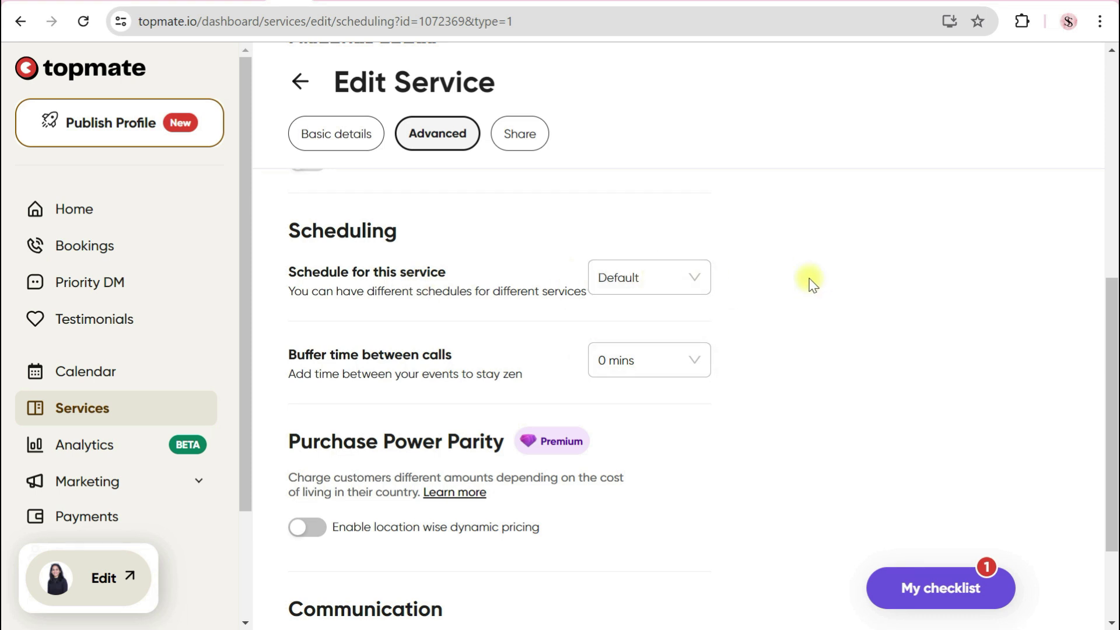
left_click(607, 295)
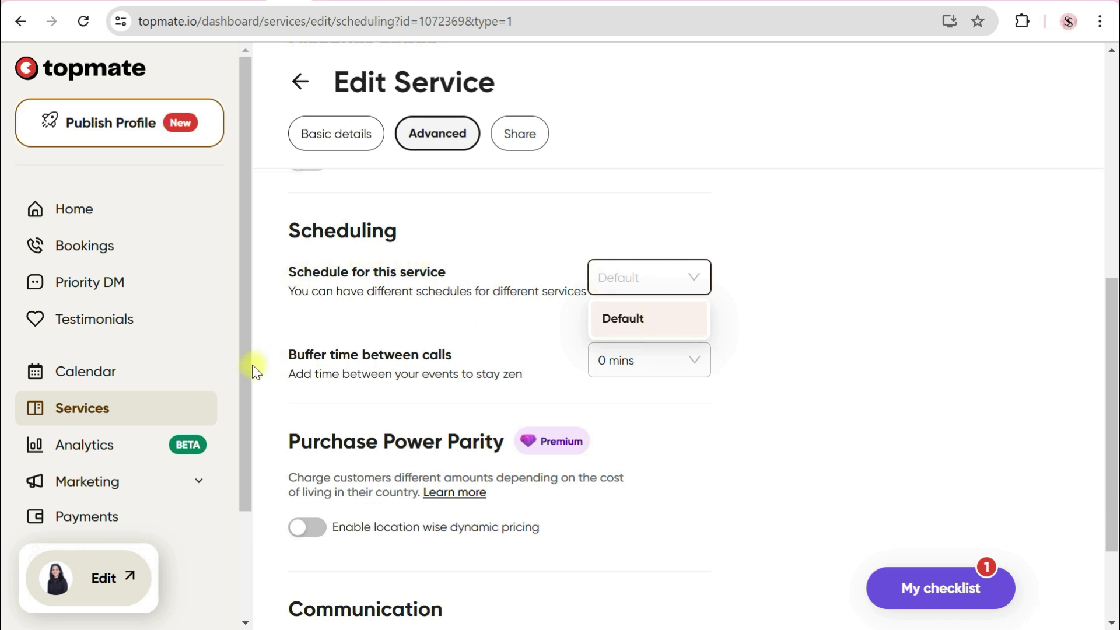
left_click(384, 325)
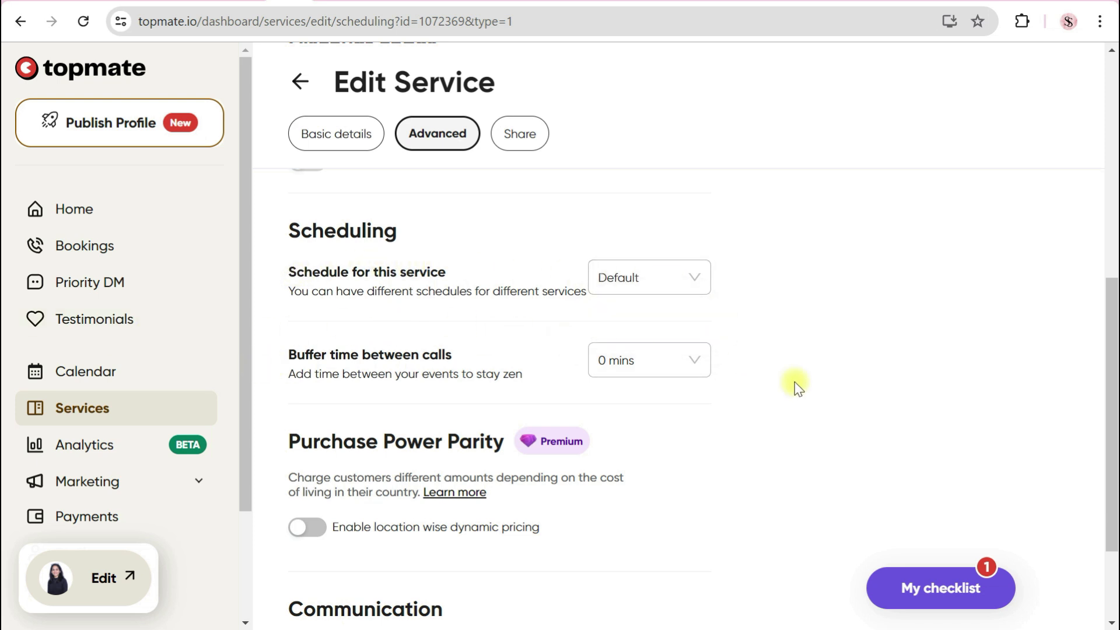
Set the buffer time between calls to 15 mins
left_click_drag(1114, 402, 1111, 430)
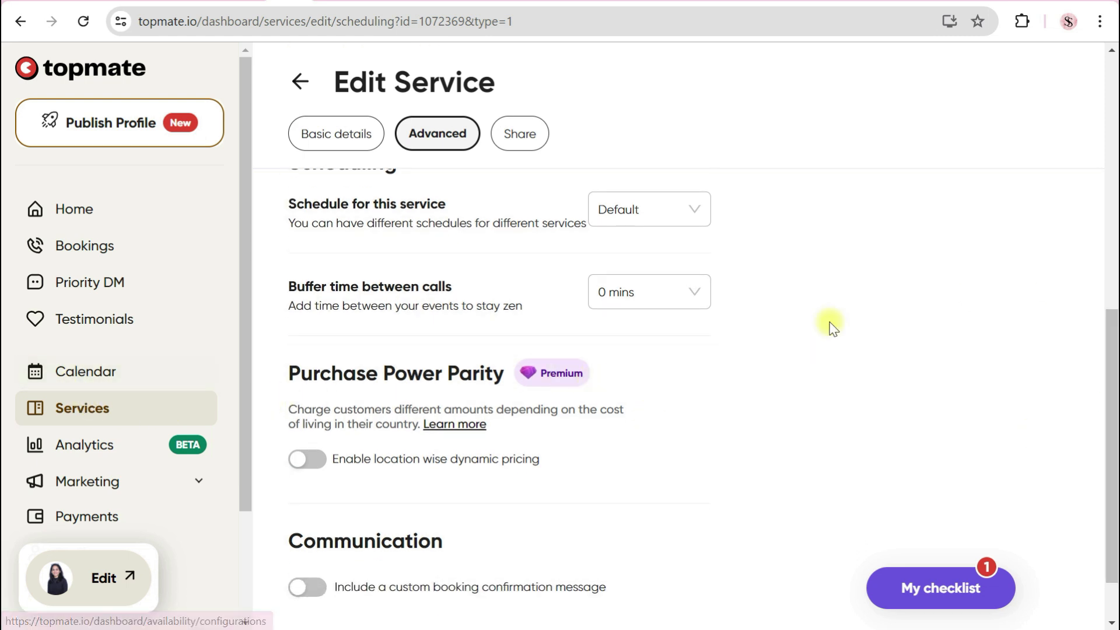
mouse_move(1111, 411)
left_mouse_down()
mouse_move(1111, 435)
mouse_move(1112, 394)
left_mouse_up()
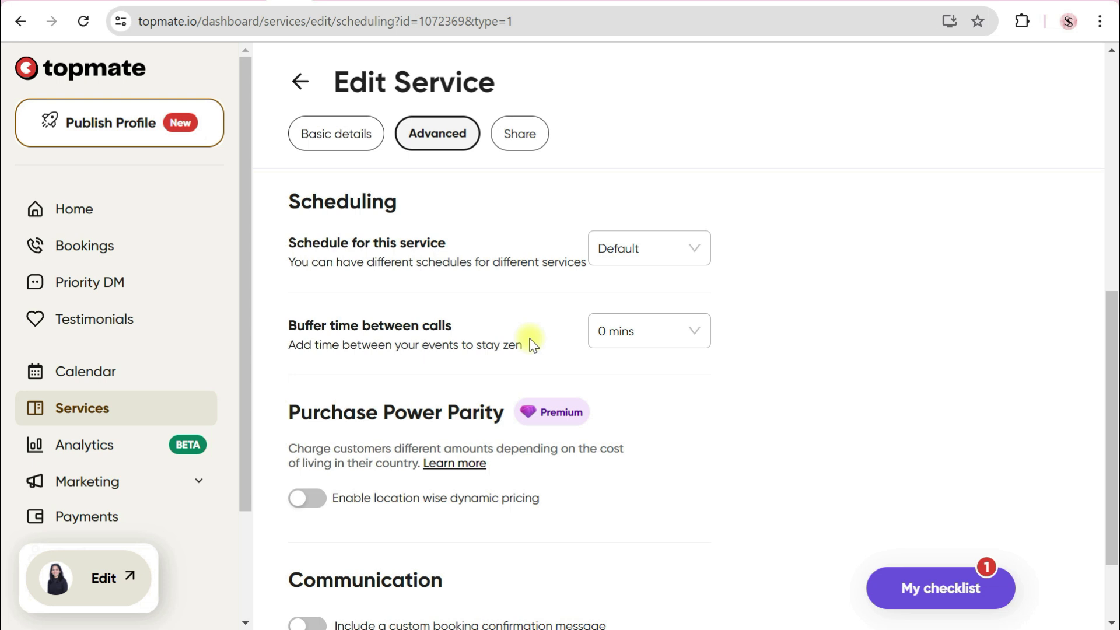
left_click(660, 331)
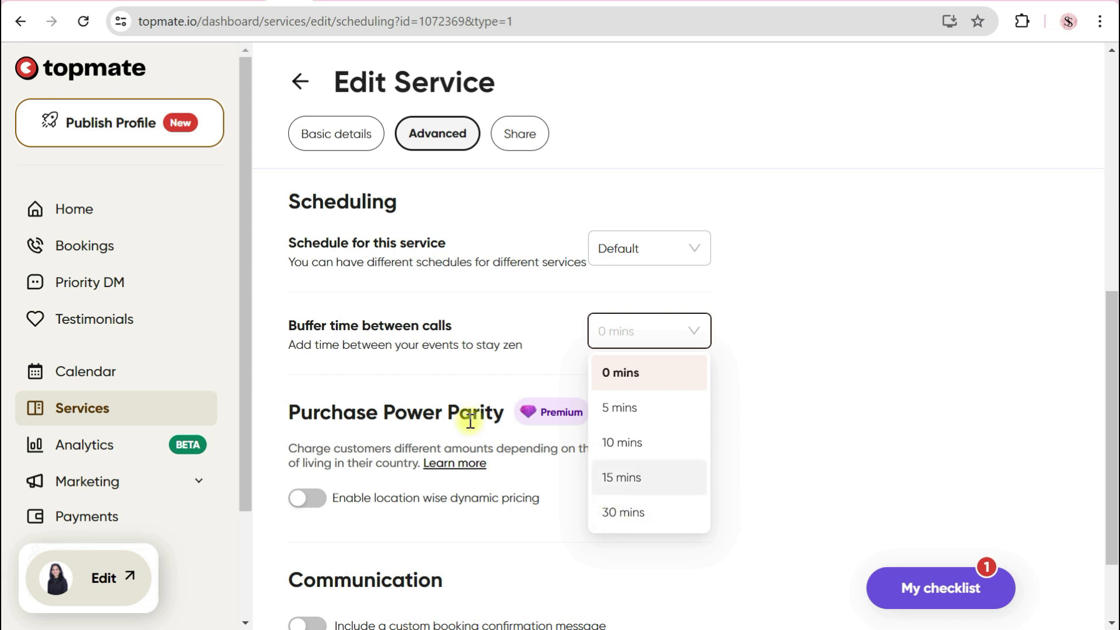
left_click(629, 489)
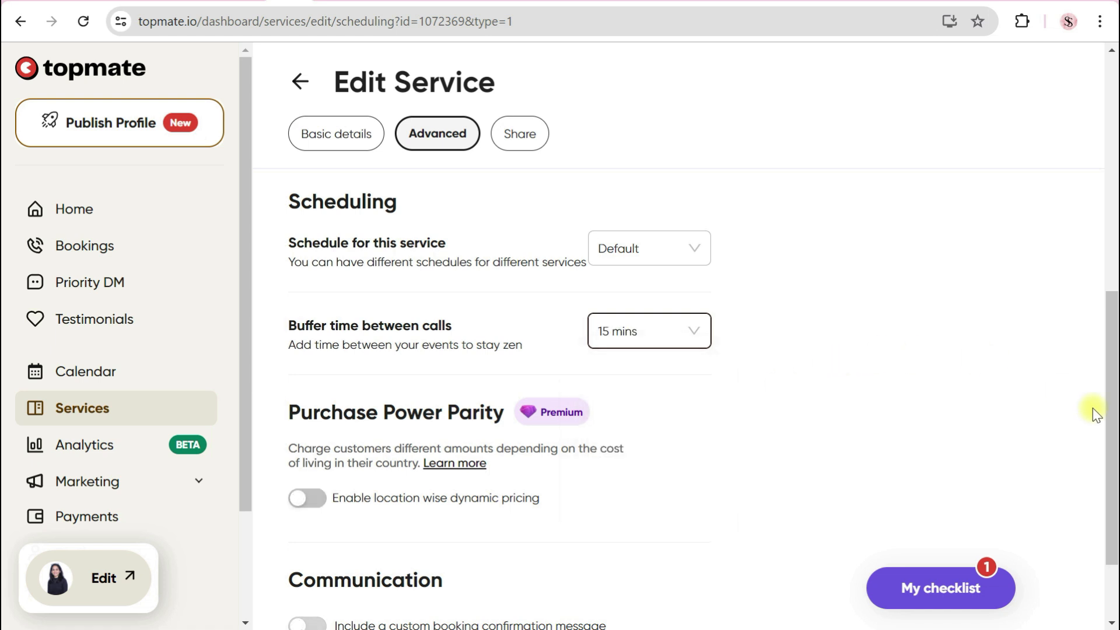
Try enabling the custom booking confirmation message to view its editor, and turn it off again
left_click_drag(1113, 349, 1104, 437)
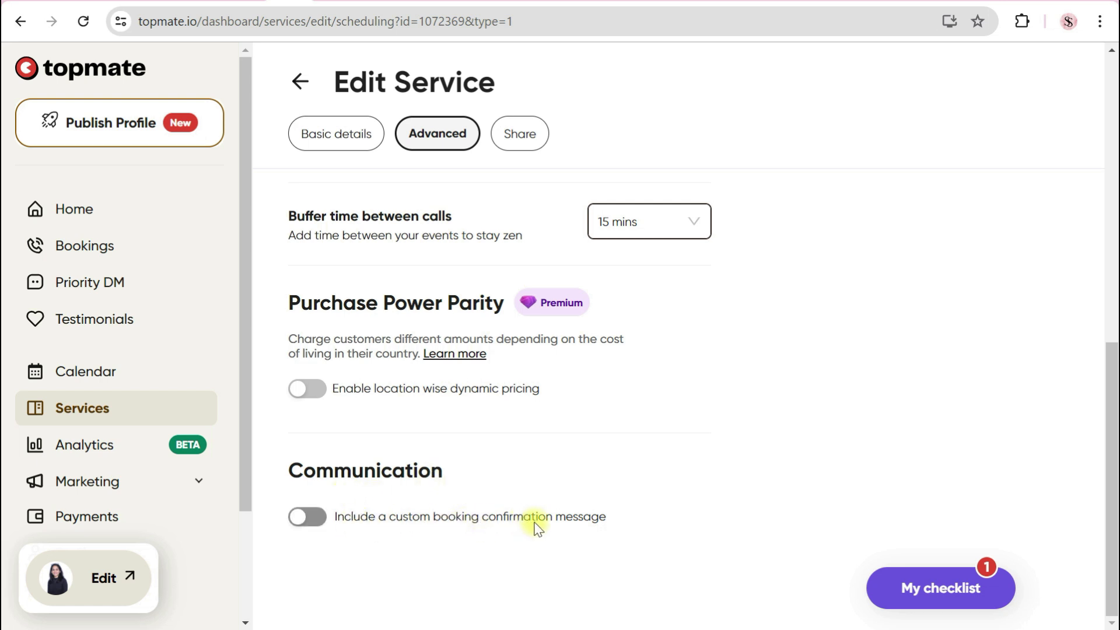
left_click(309, 517)
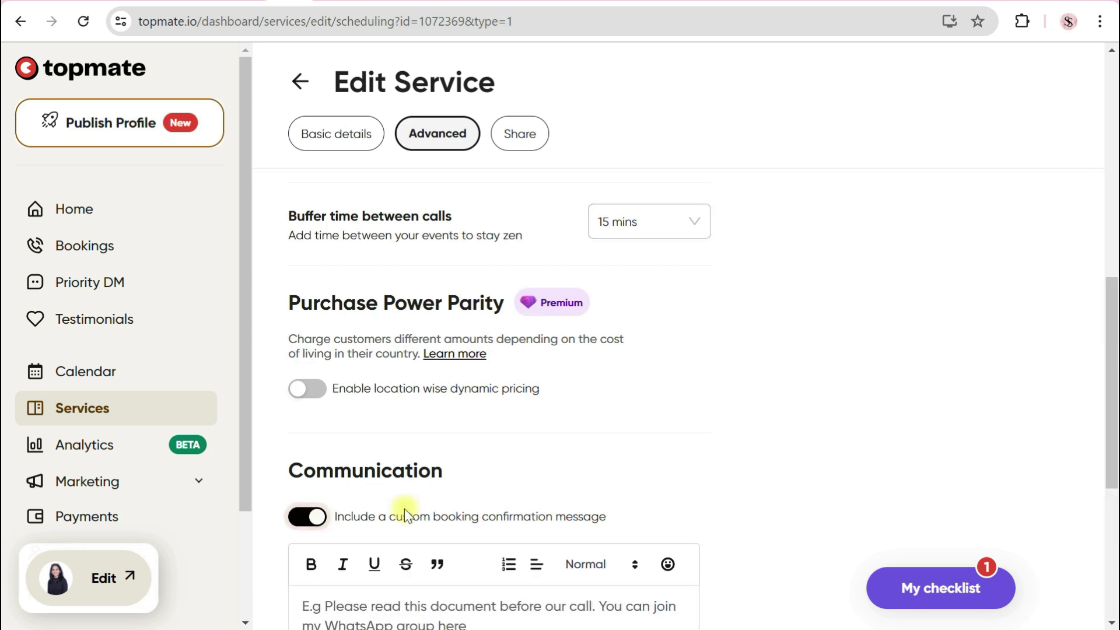
left_click_drag(1113, 461, 1114, 564)
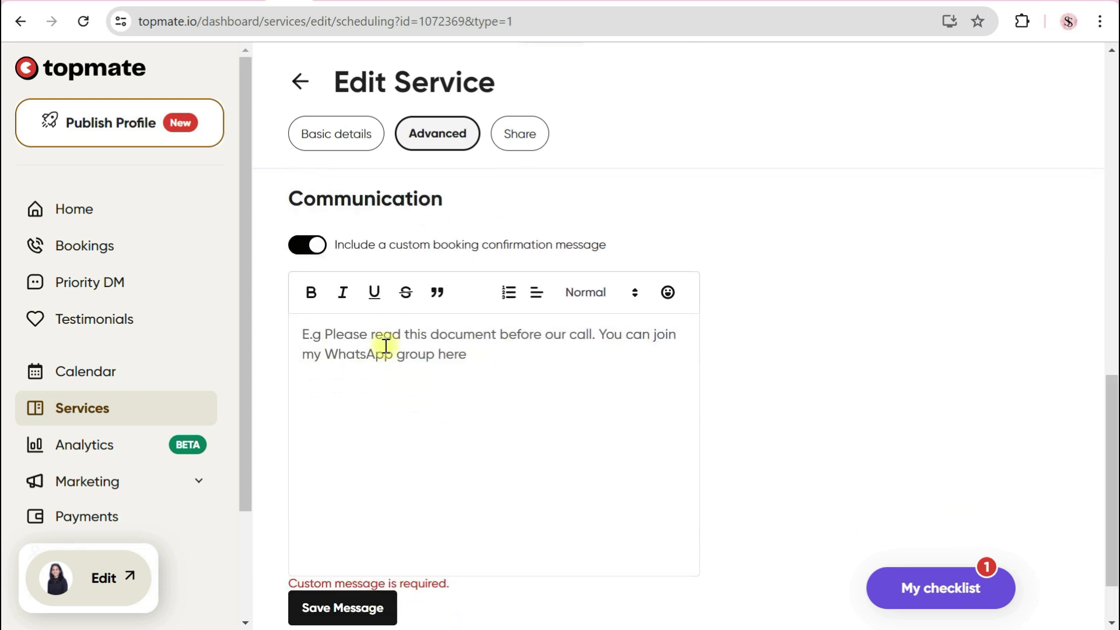
left_click(327, 342)
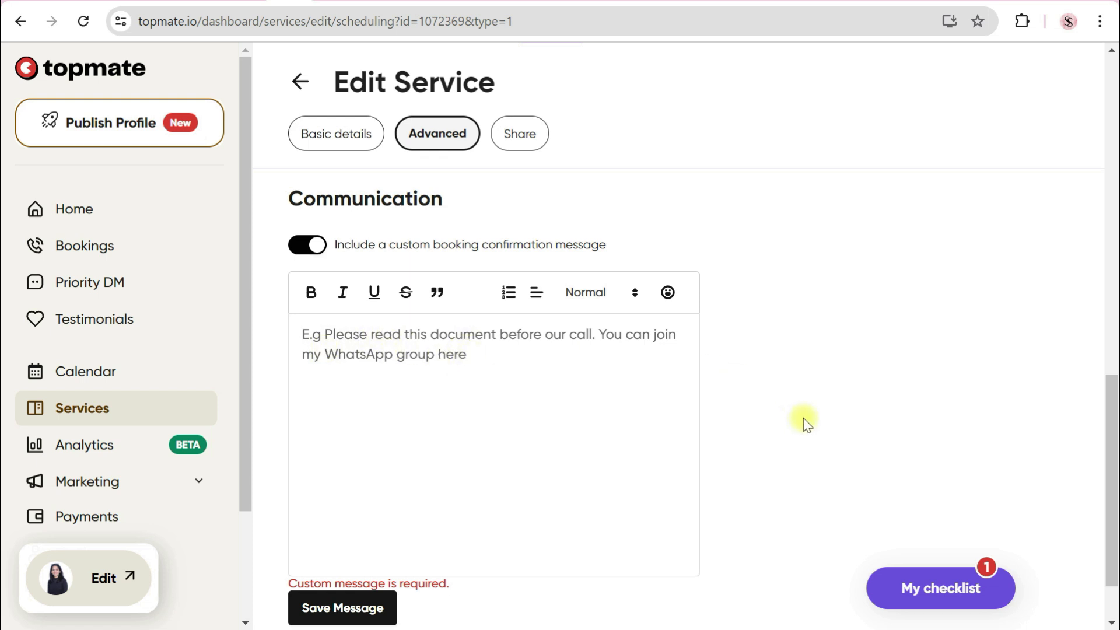
left_click(303, 245)
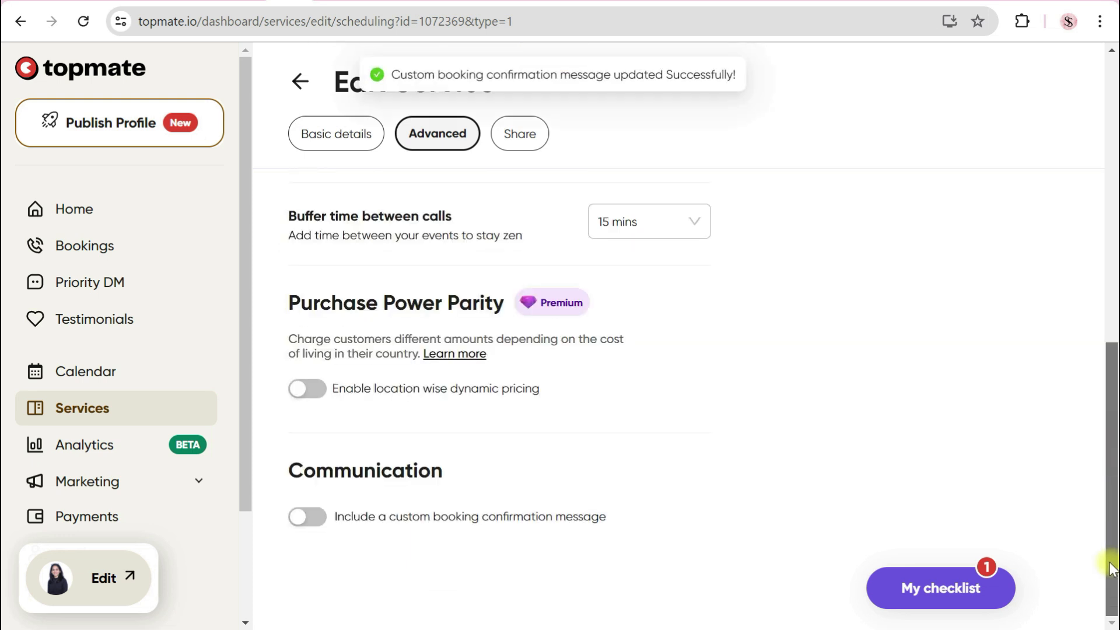
View the sharing options for the Resume Audit Call service
scroll(1100, 528, "up", 10)
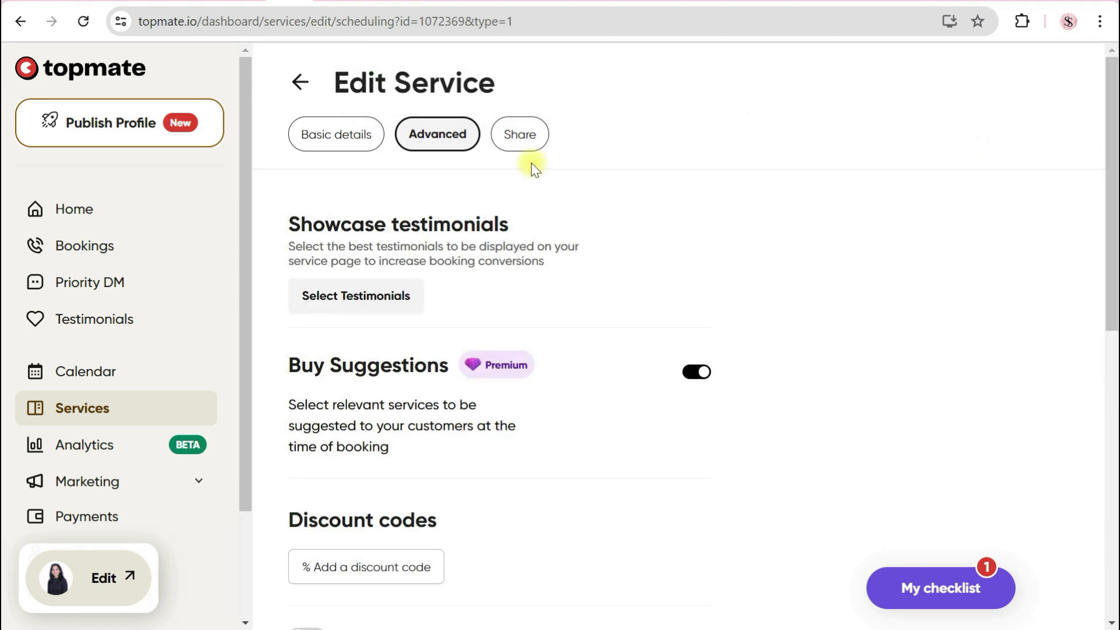
left_click(518, 140)
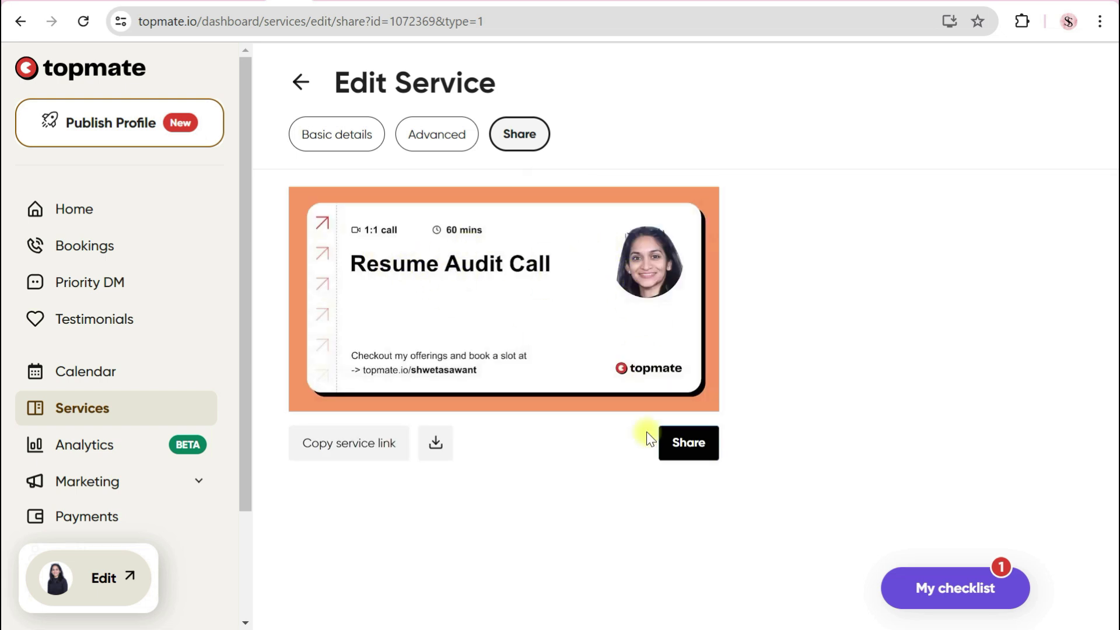
Create a new availability schedule named TEST1
left_click(73, 384)
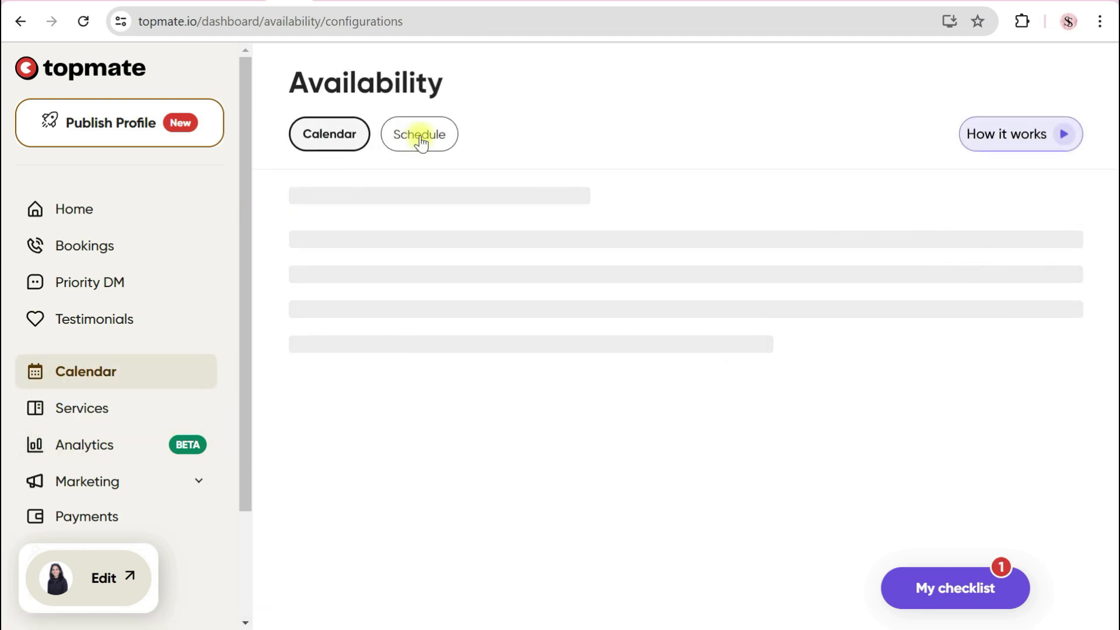
left_click(428, 137)
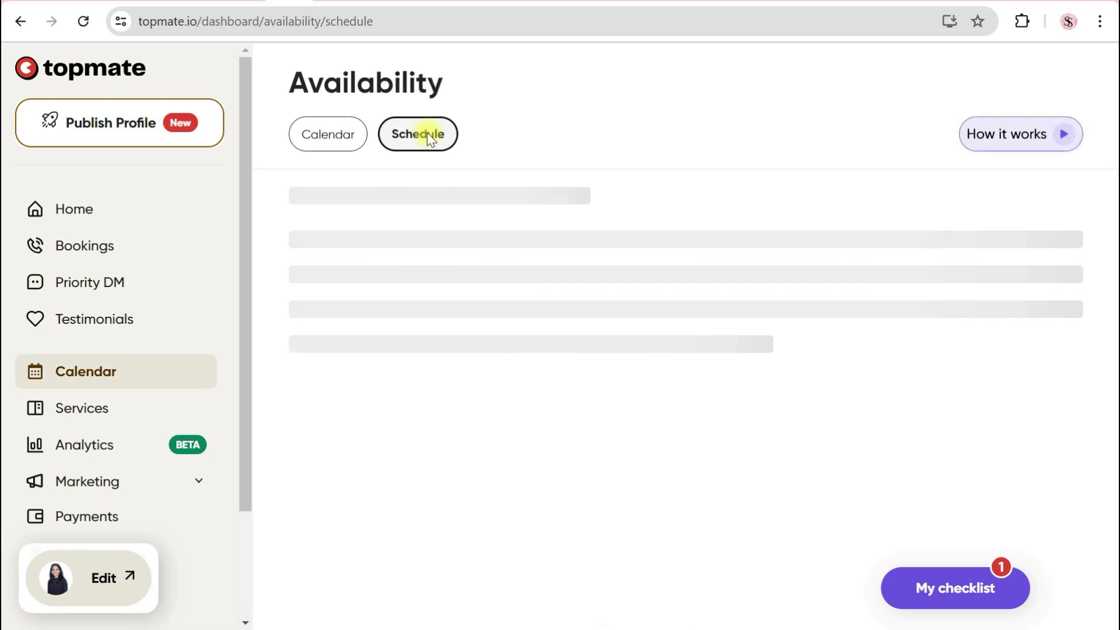
left_click(391, 201)
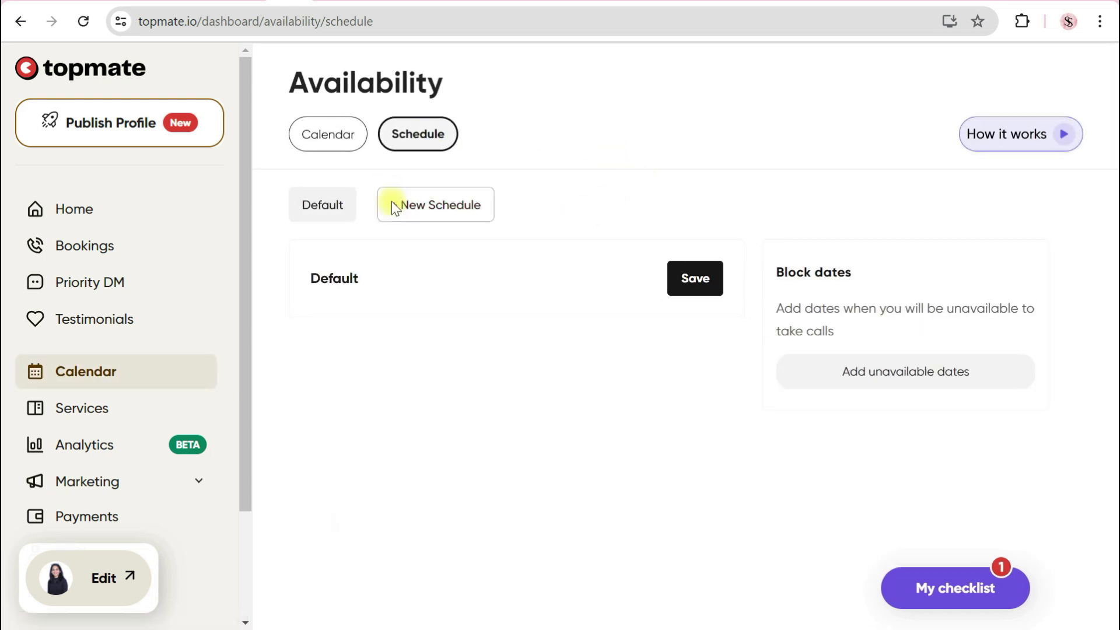
left_click(512, 340)
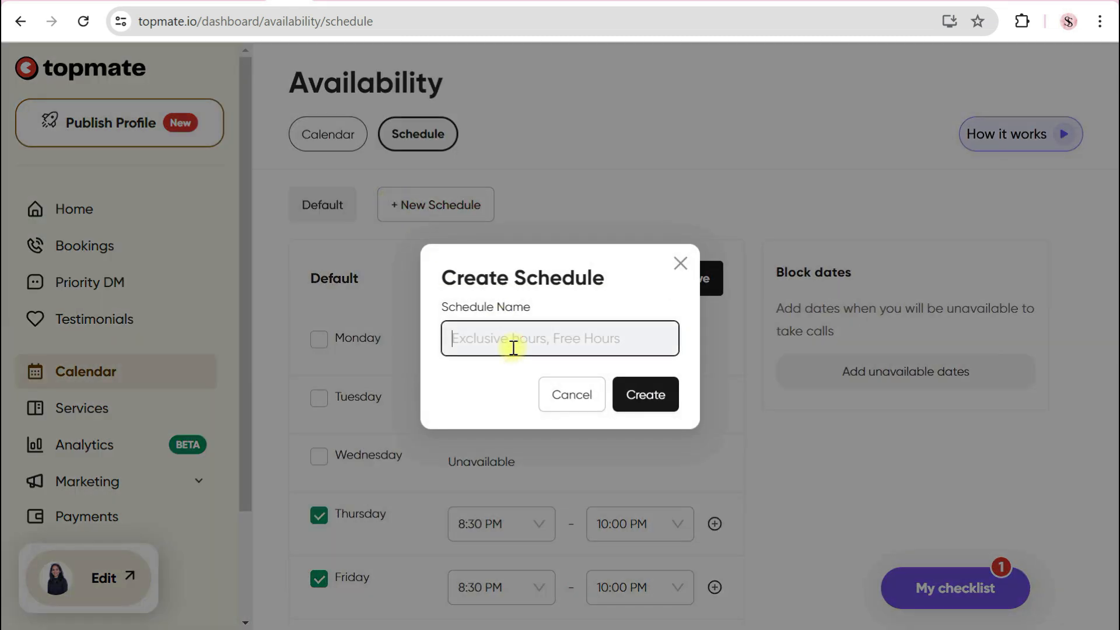
type("TEST1")
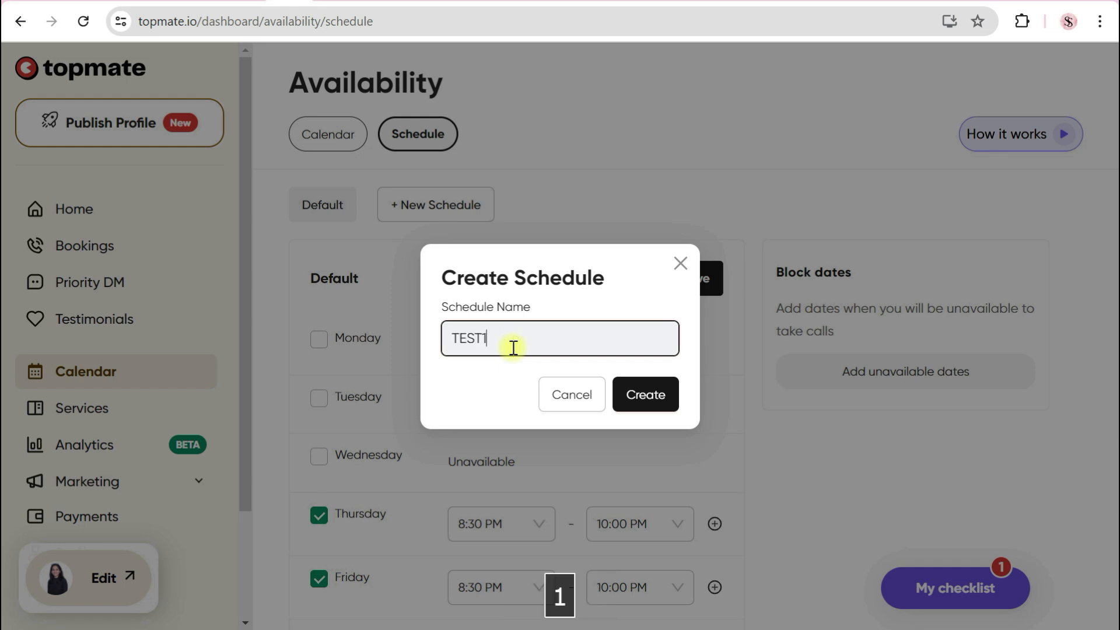
left_click(621, 385)
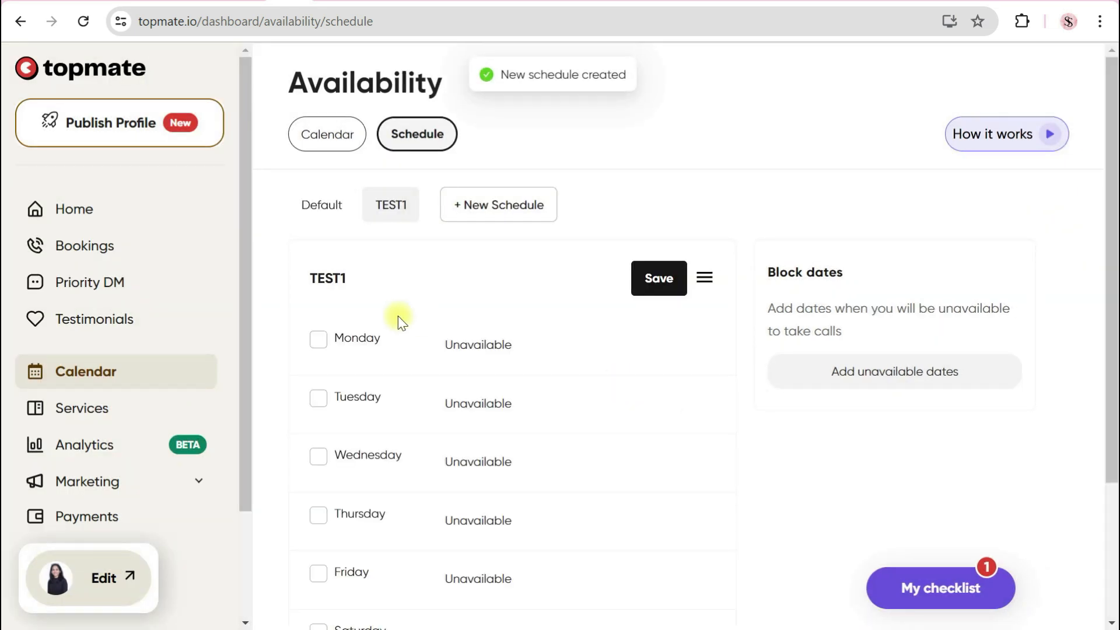
Make Monday and Tuesday available from 9:00 AM to 8:00 PM in the TEST1 schedule, save it, and compare it with the Default schedule
left_click(306, 209)
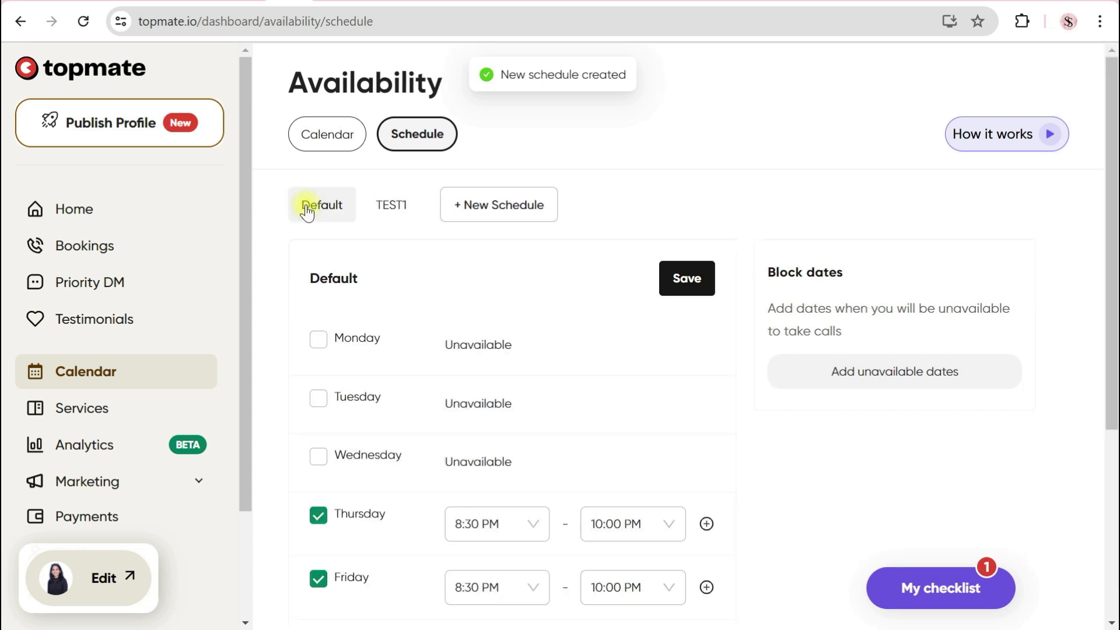
left_click(387, 207)
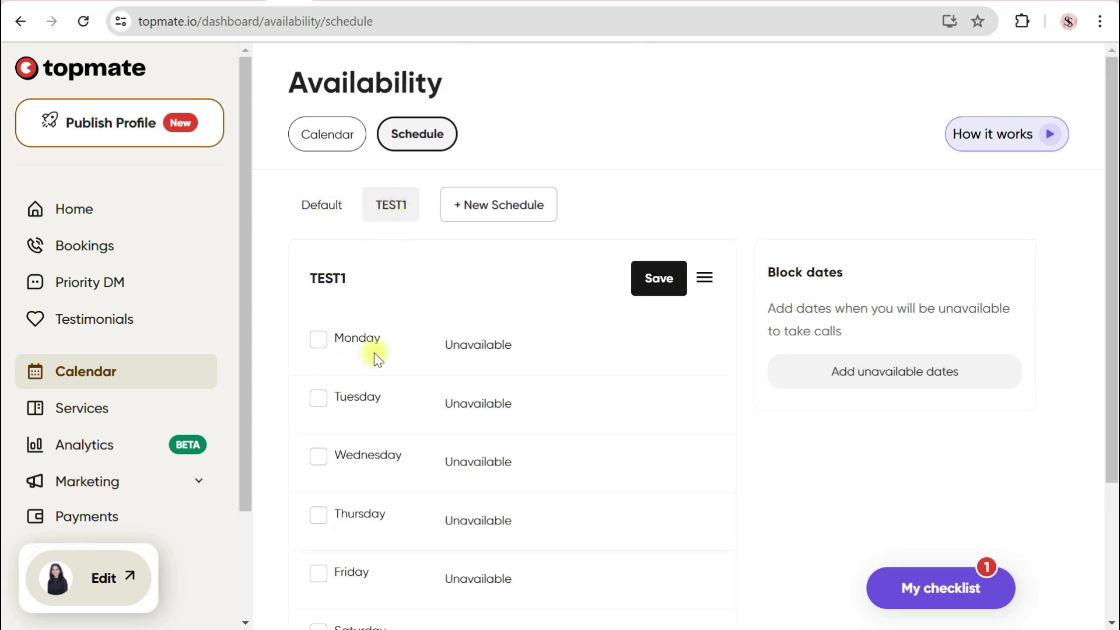
left_click(317, 342)
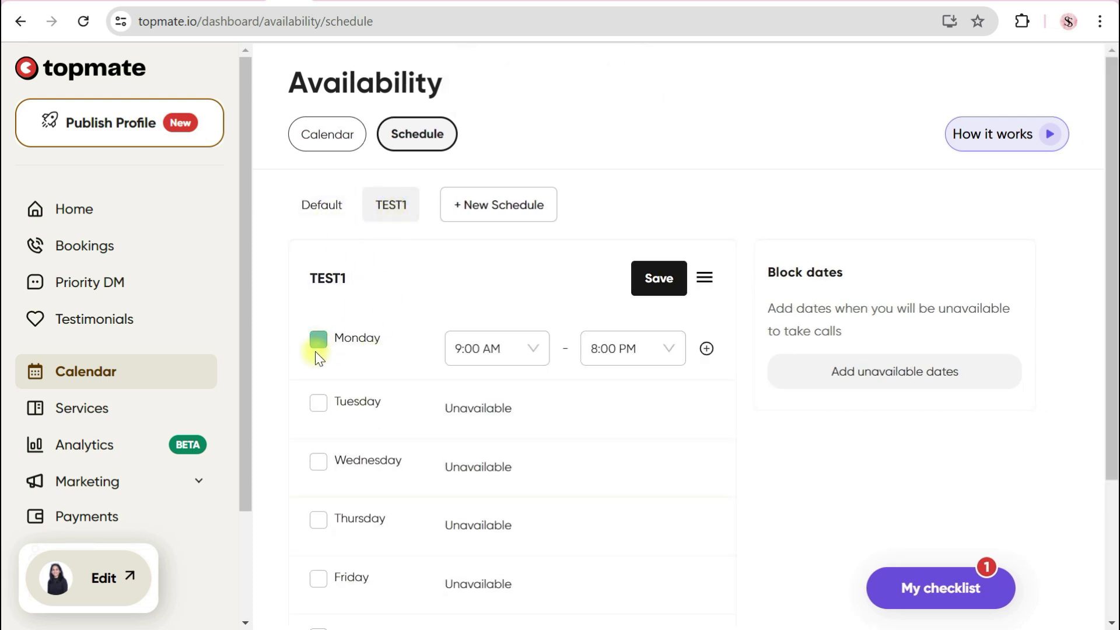
left_click(319, 404)
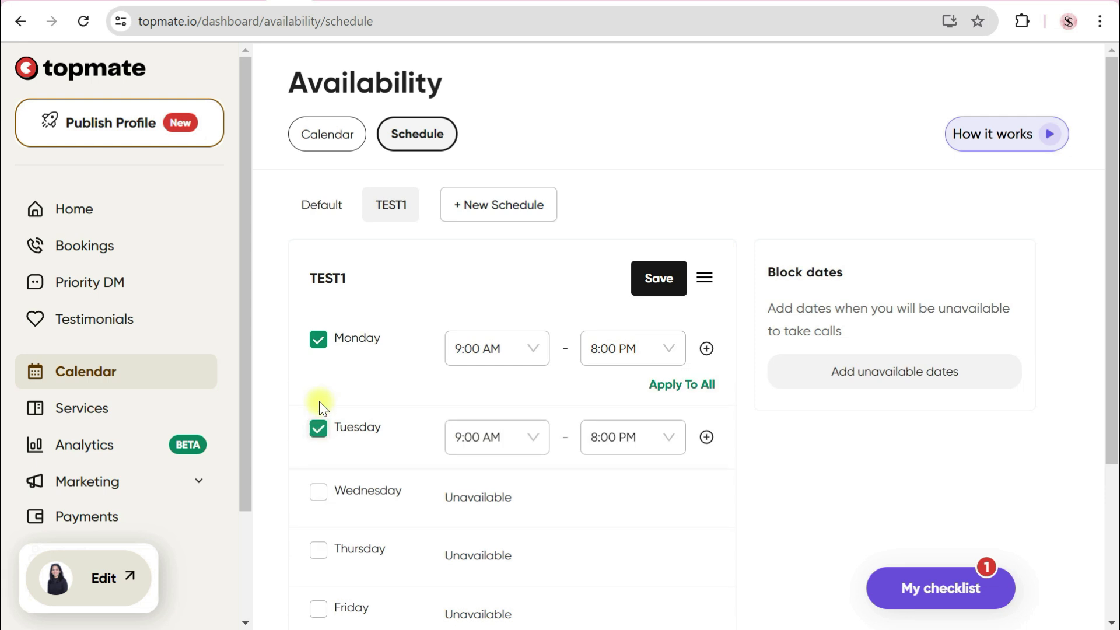
left_click(641, 280)
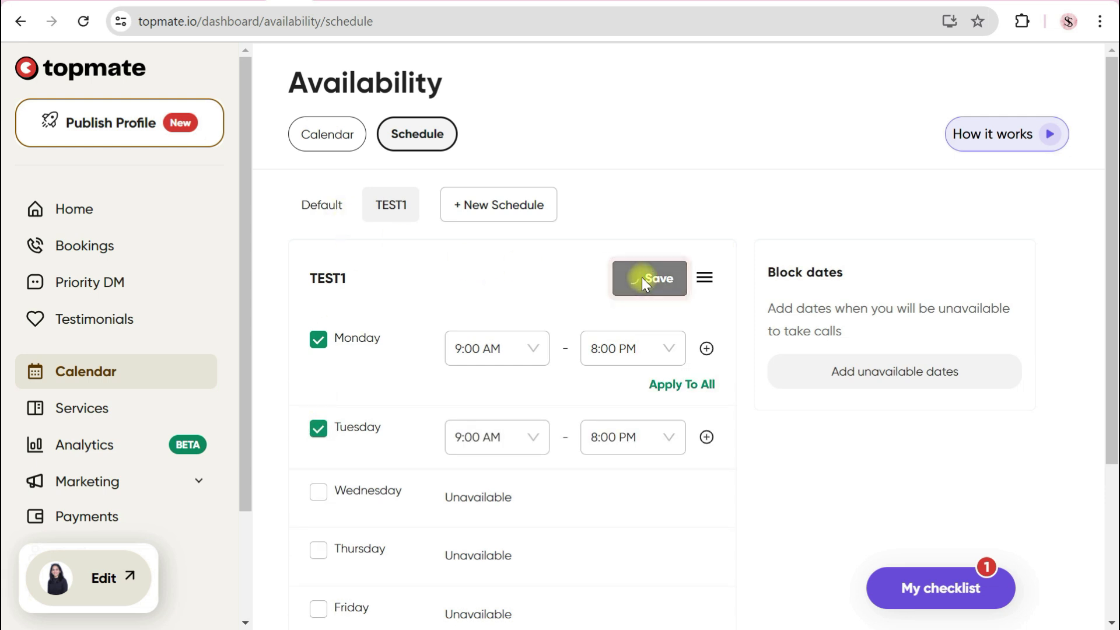
left_click(322, 215)
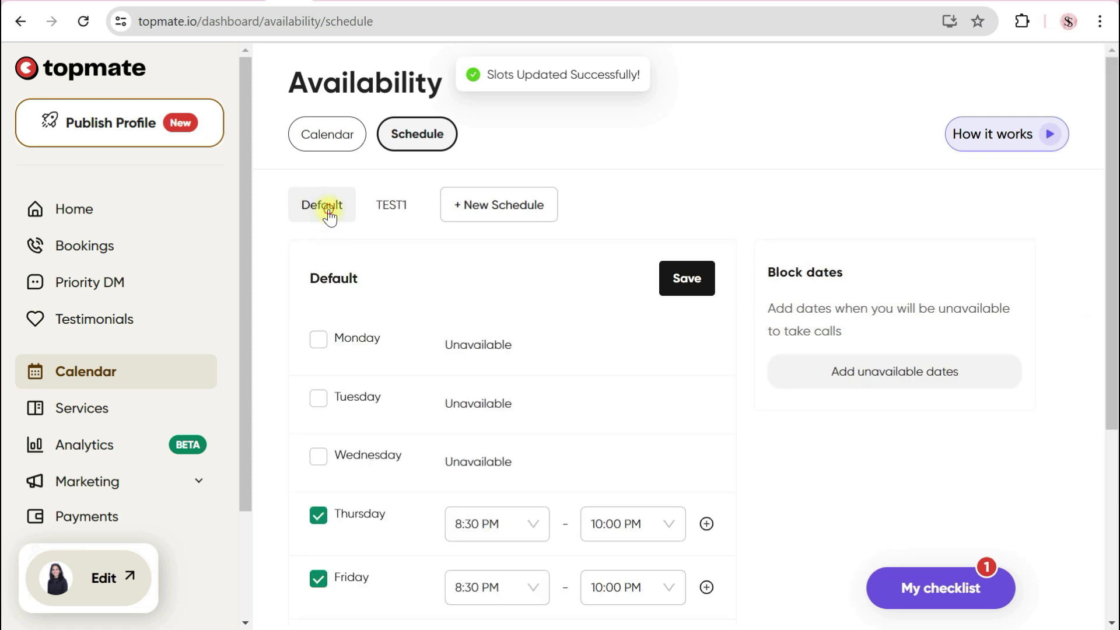
left_click(377, 204)
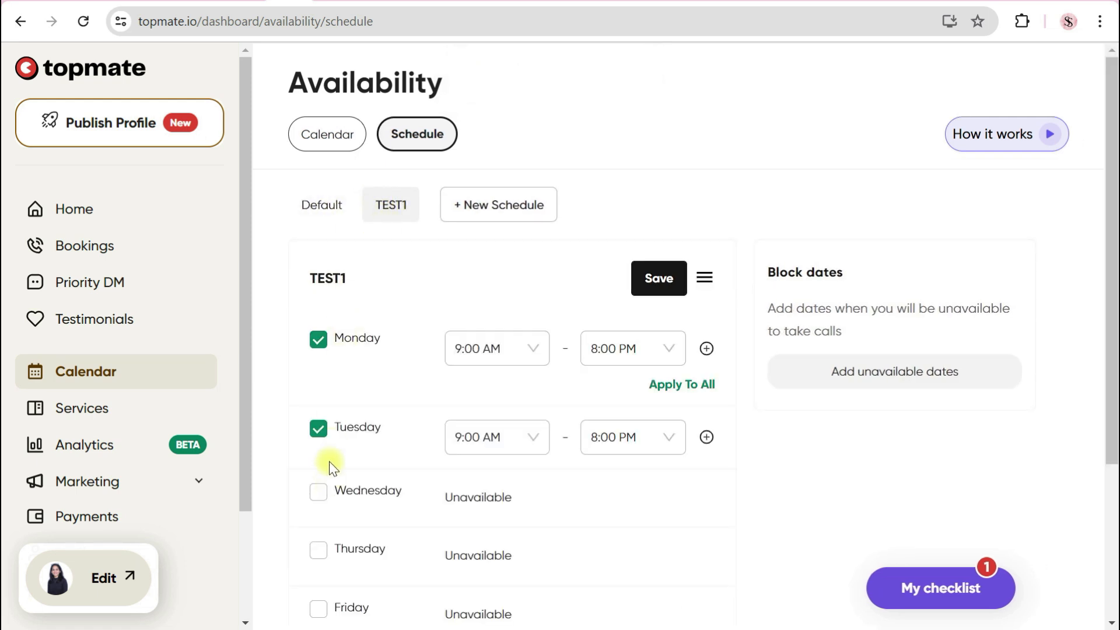
Check which schedules are offered in the advanced scheduling settings of the Resume Audit Call service
left_click(89, 407)
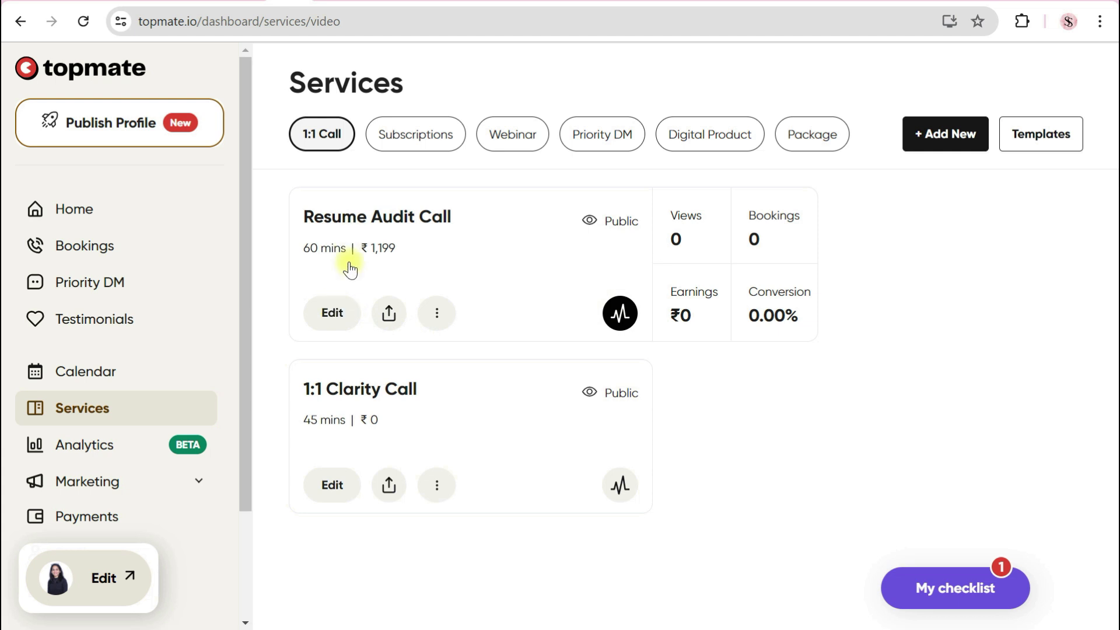
left_click(337, 322)
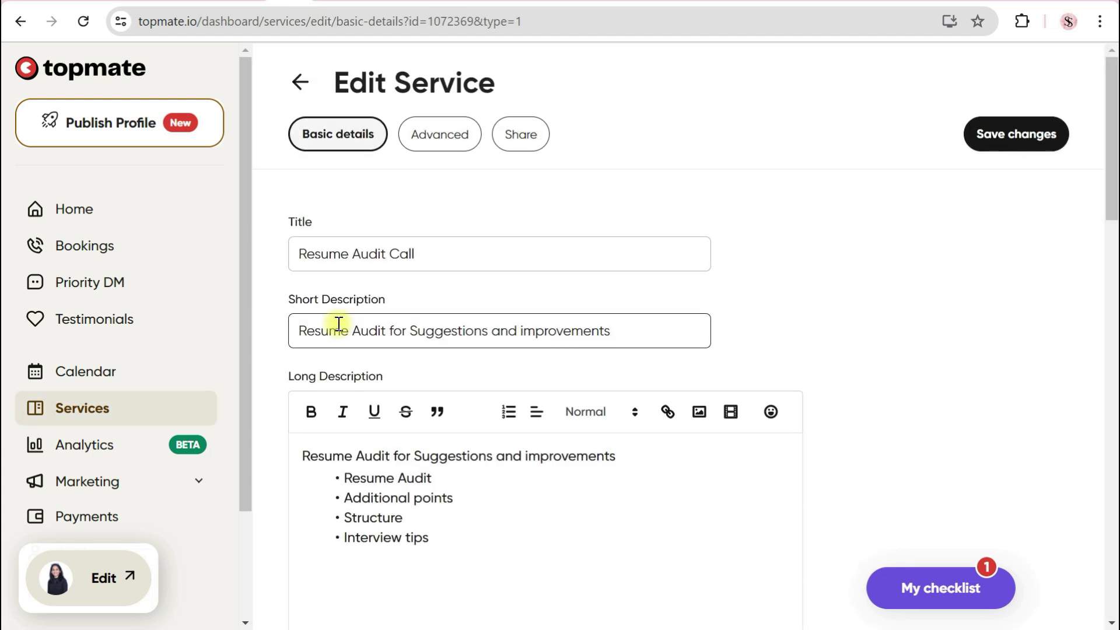
left_click(439, 132)
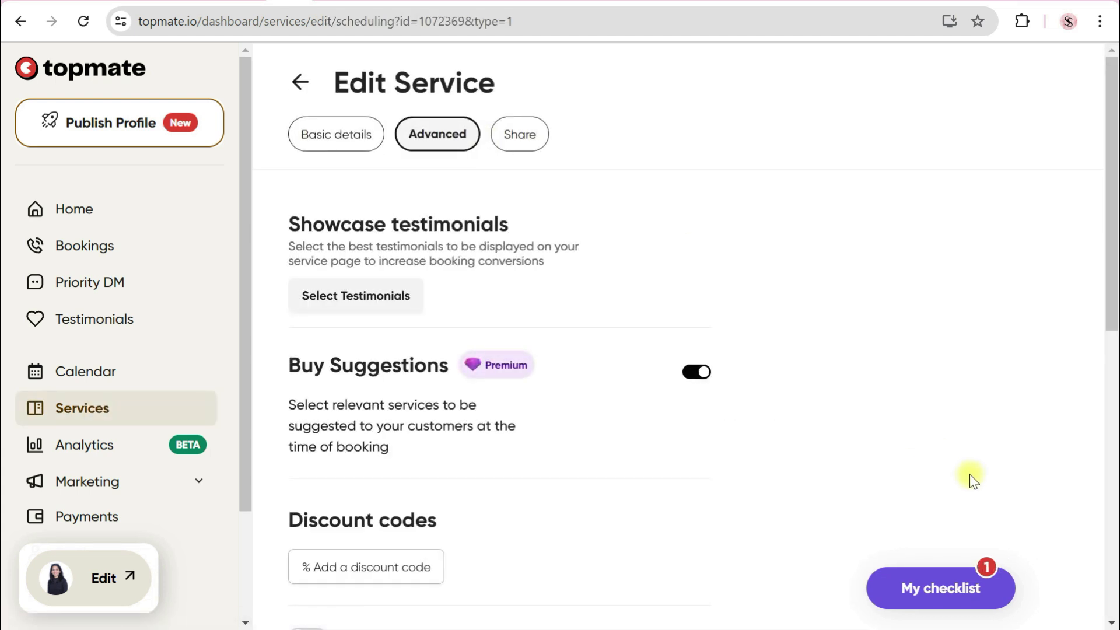
left_click_drag(1112, 318, 1112, 544)
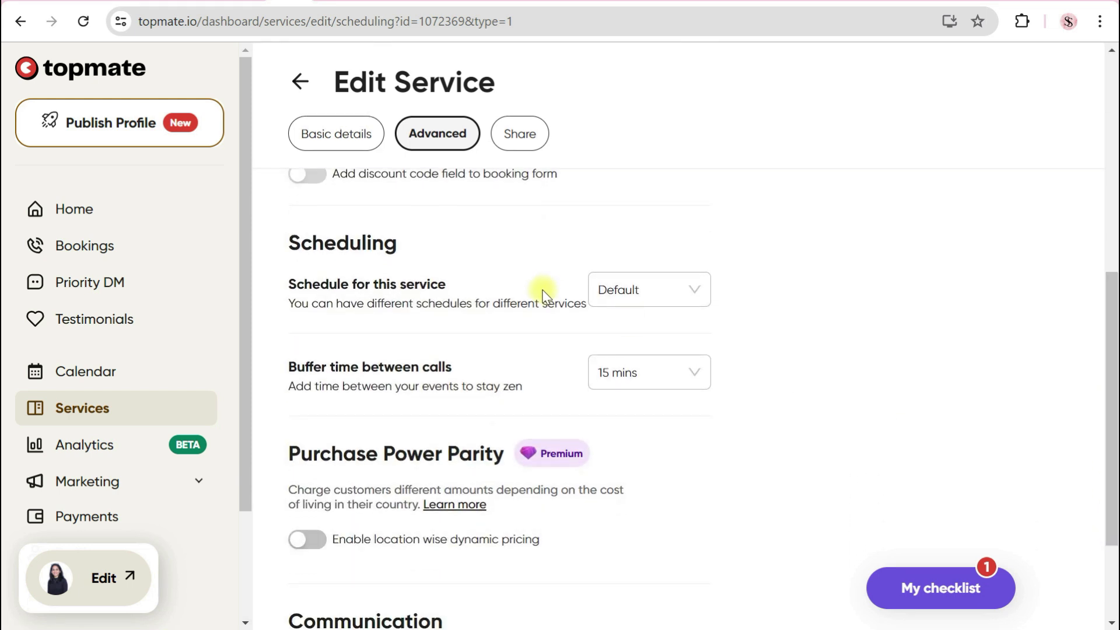
left_click(607, 288)
left_click(753, 318)
left_click(619, 292)
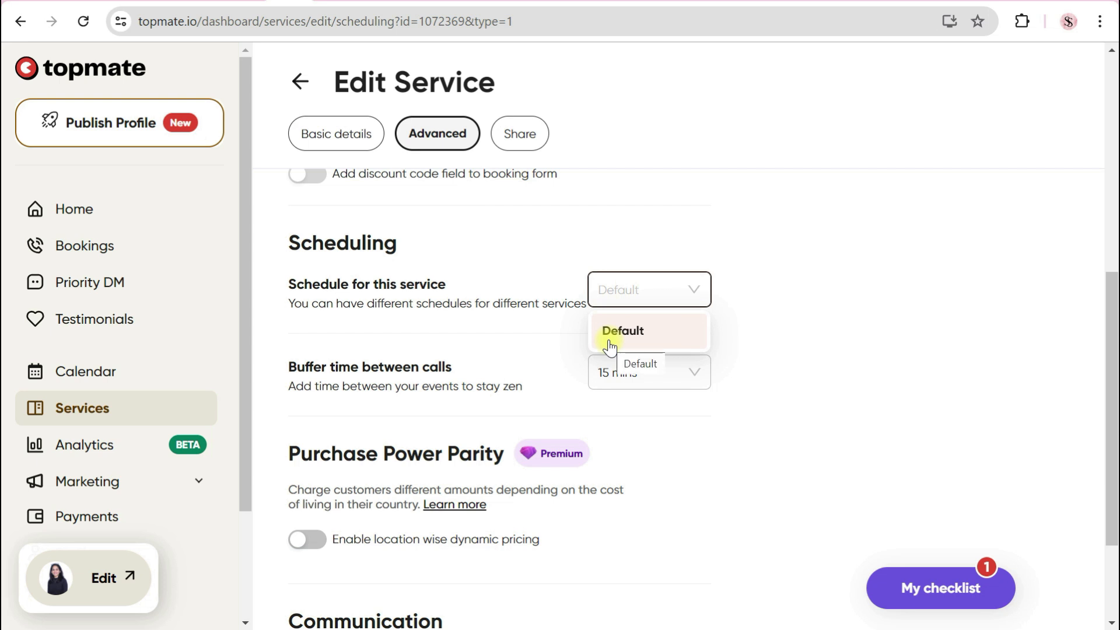
left_click(647, 341)
Reload the service's advanced settings and set the schedule for the Resume Audit Call service to TEST1
left_click(535, 21)
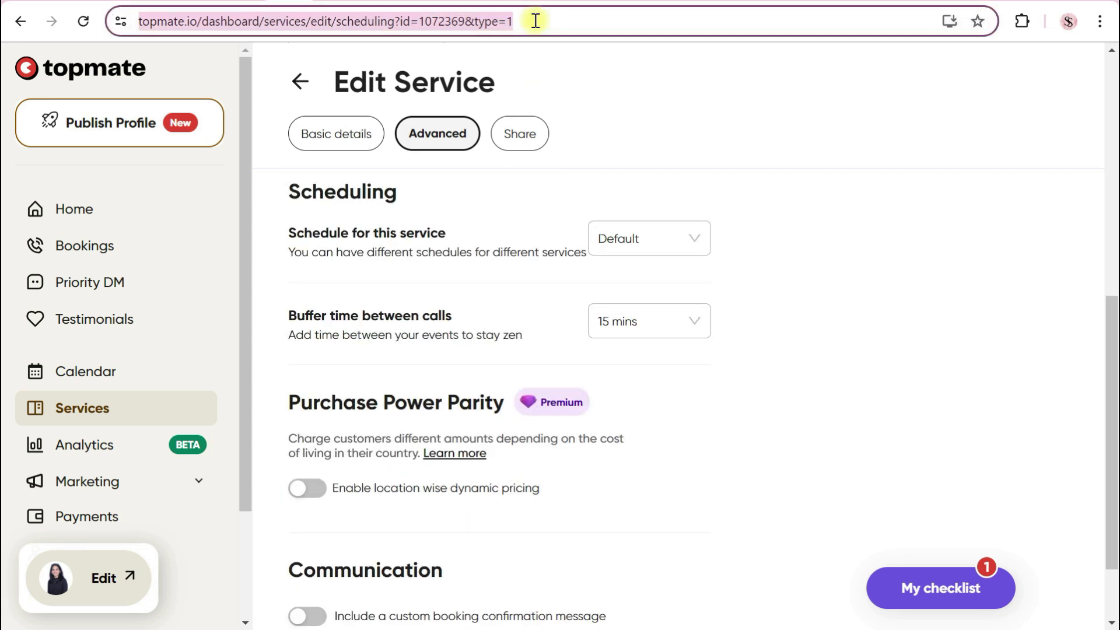
left_click(84, 20)
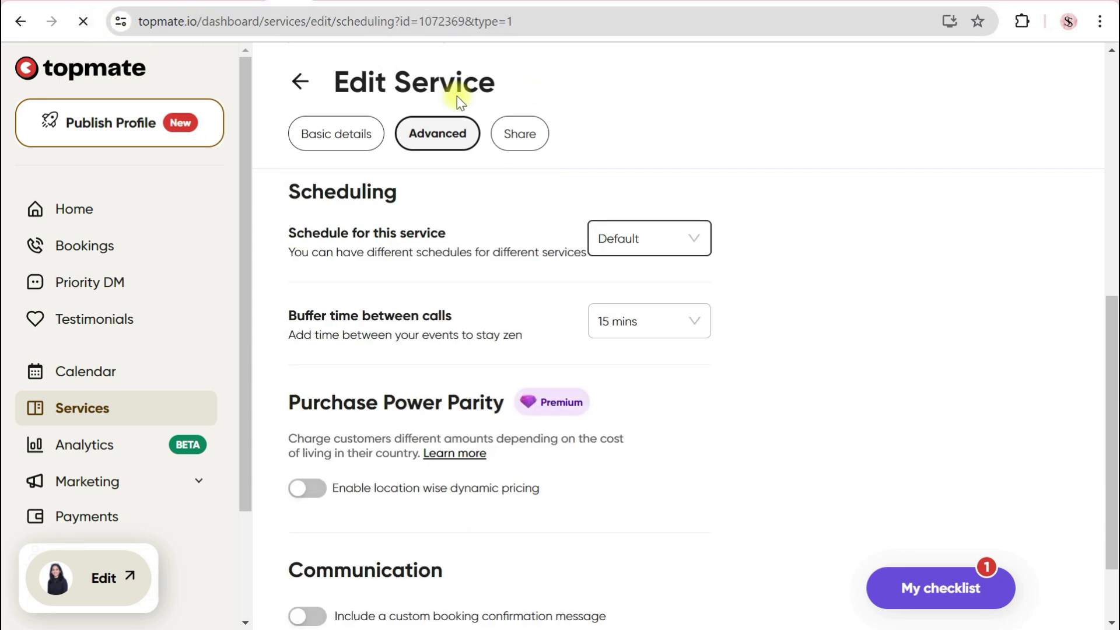
left_click(82, 411)
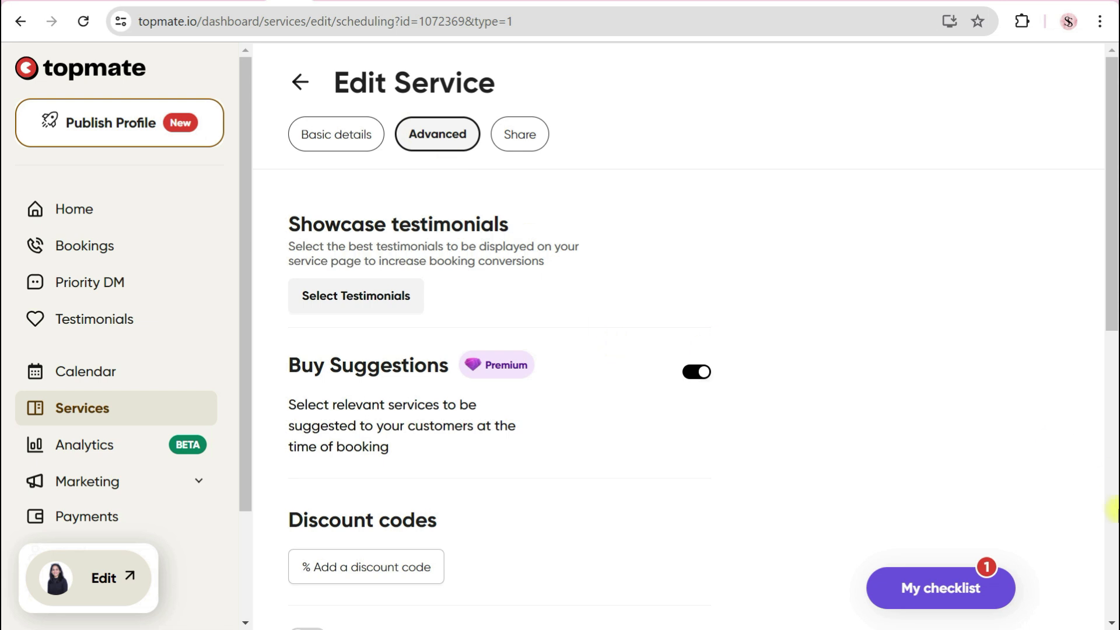
left_click(1114, 508)
left_click(633, 239)
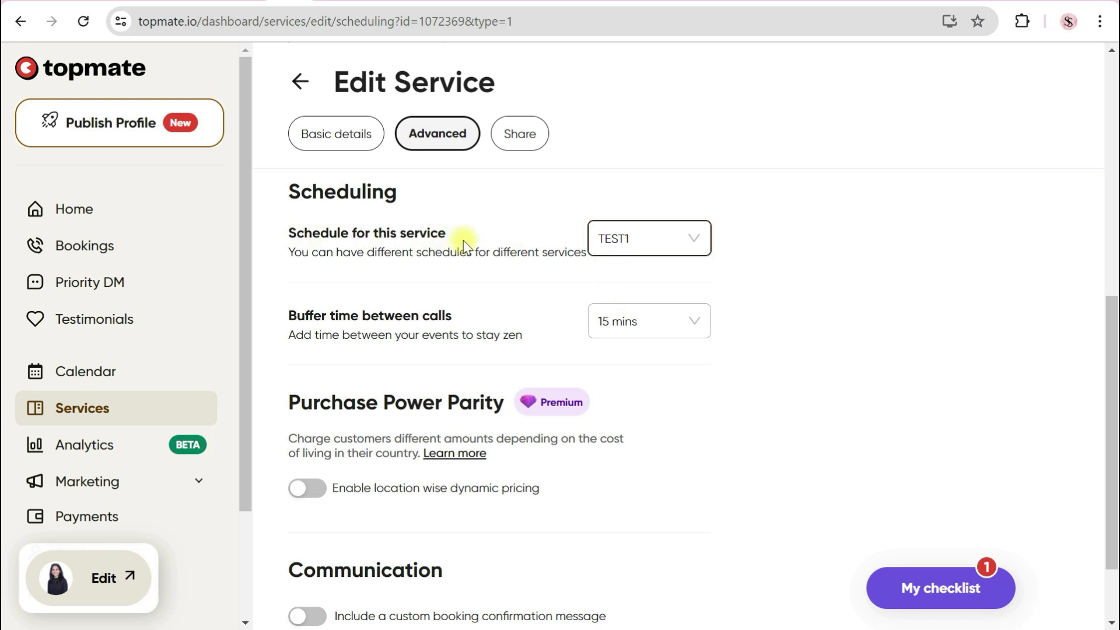
Review the TEST1 schedule's available days, and check the schedule assigned in the Resume Audit Call service's advanced settings
left_click(84, 374)
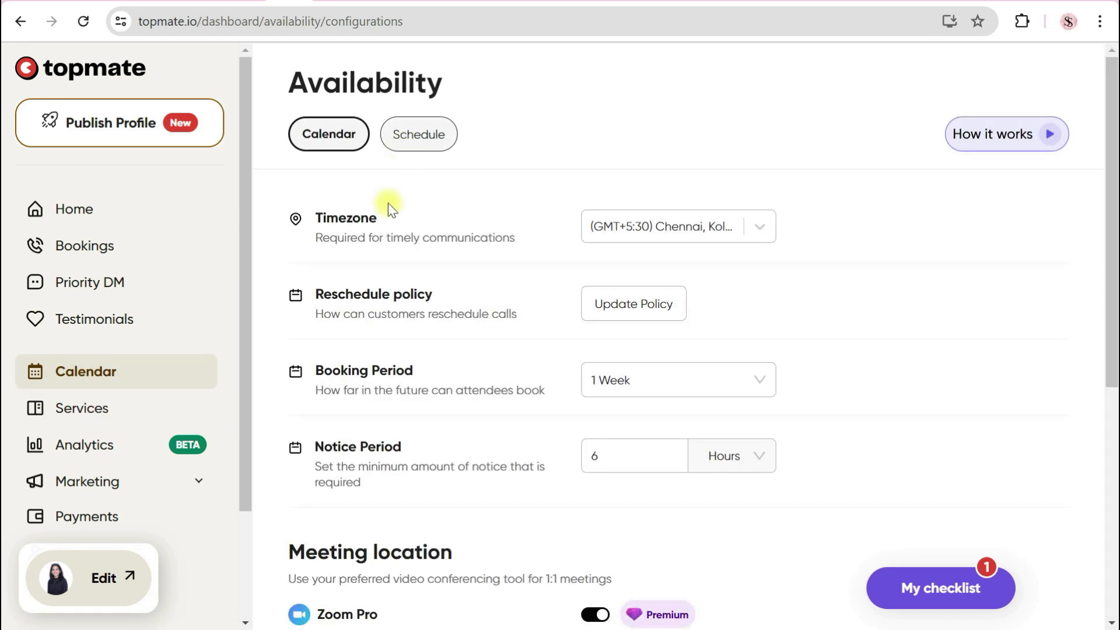
left_click(410, 140)
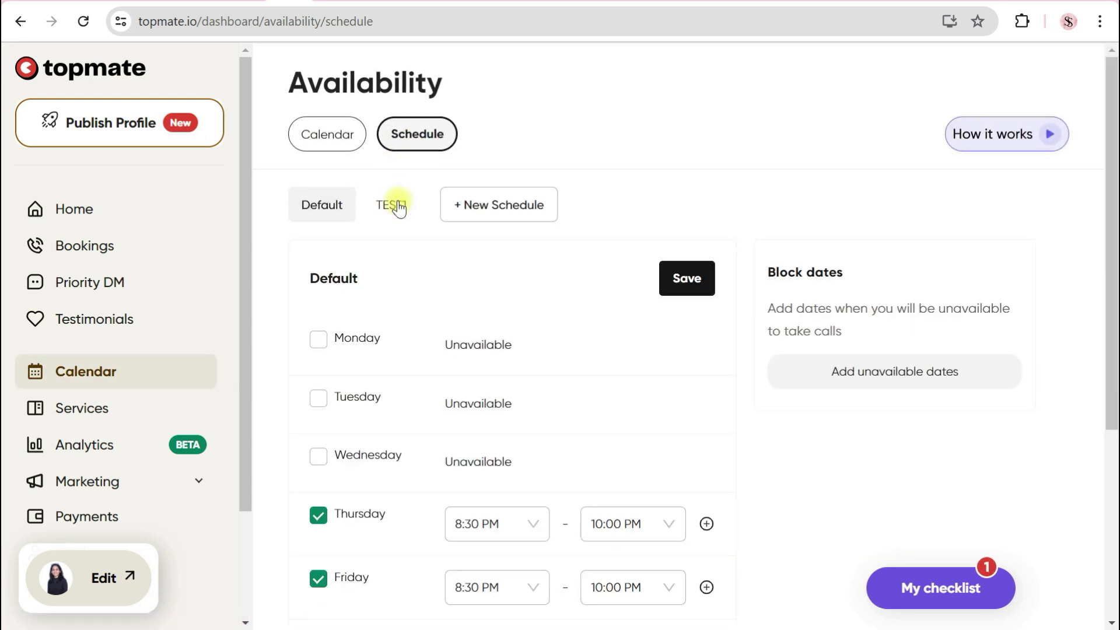
left_click(392, 205)
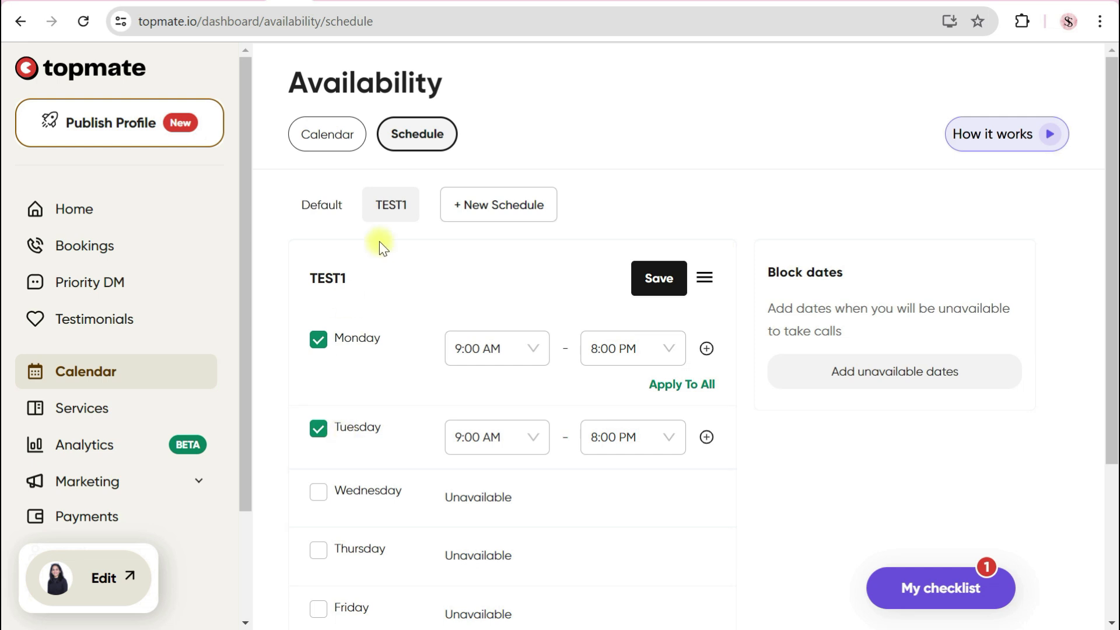
left_click(111, 408)
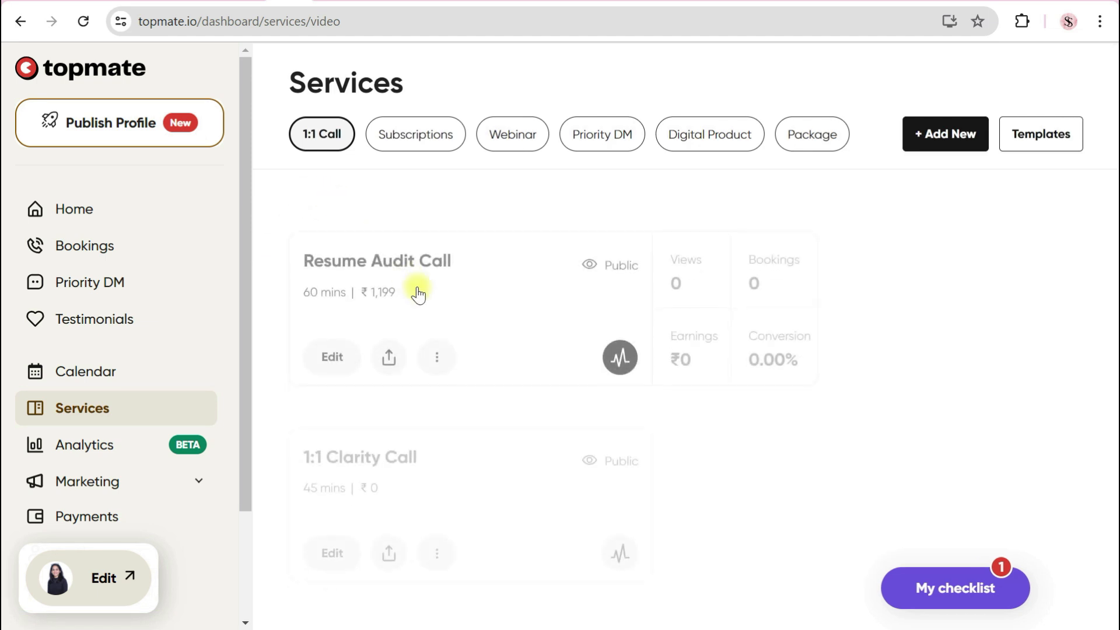
left_click(334, 318)
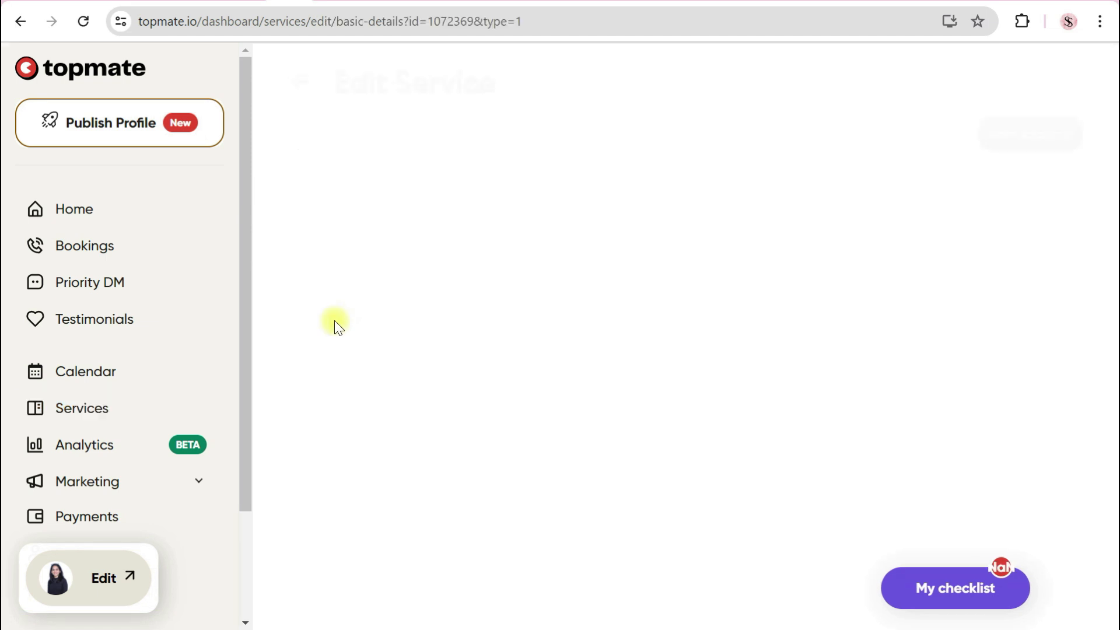
left_click(457, 129)
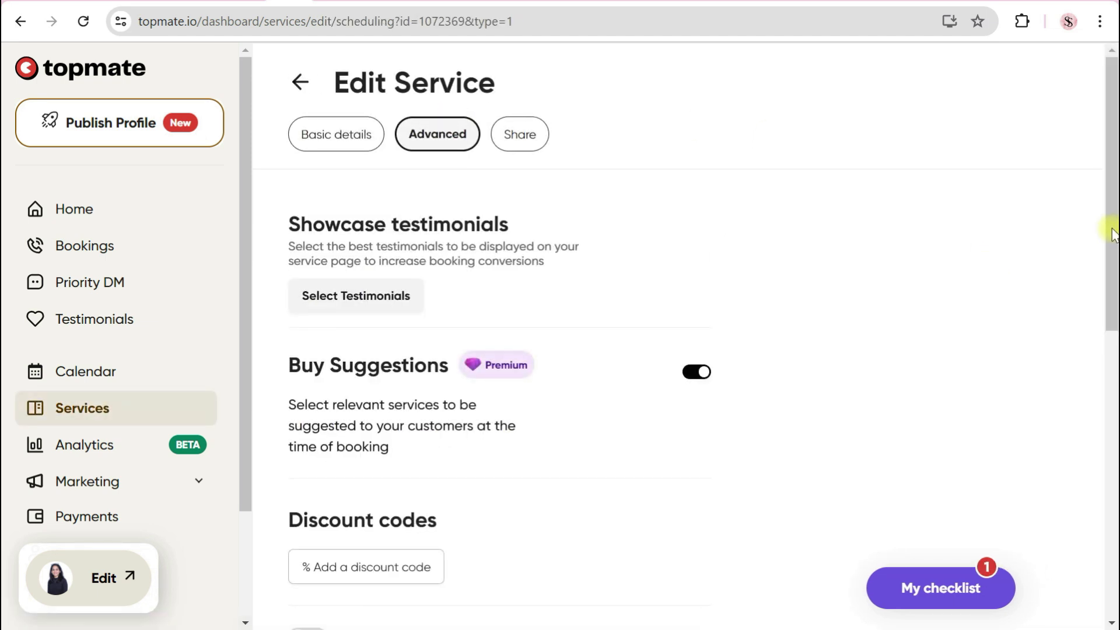
left_click_drag(1107, 233, 1104, 473)
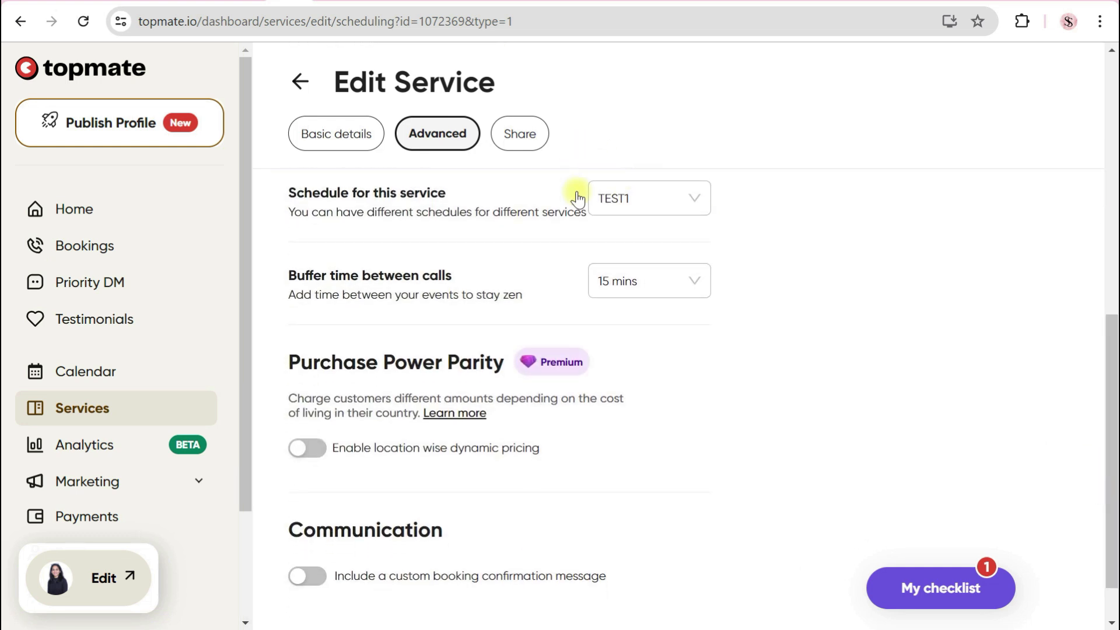
Copy the Resume Audit Call service link and open its public booking page in a duplicate browser tab
left_click(511, 135)
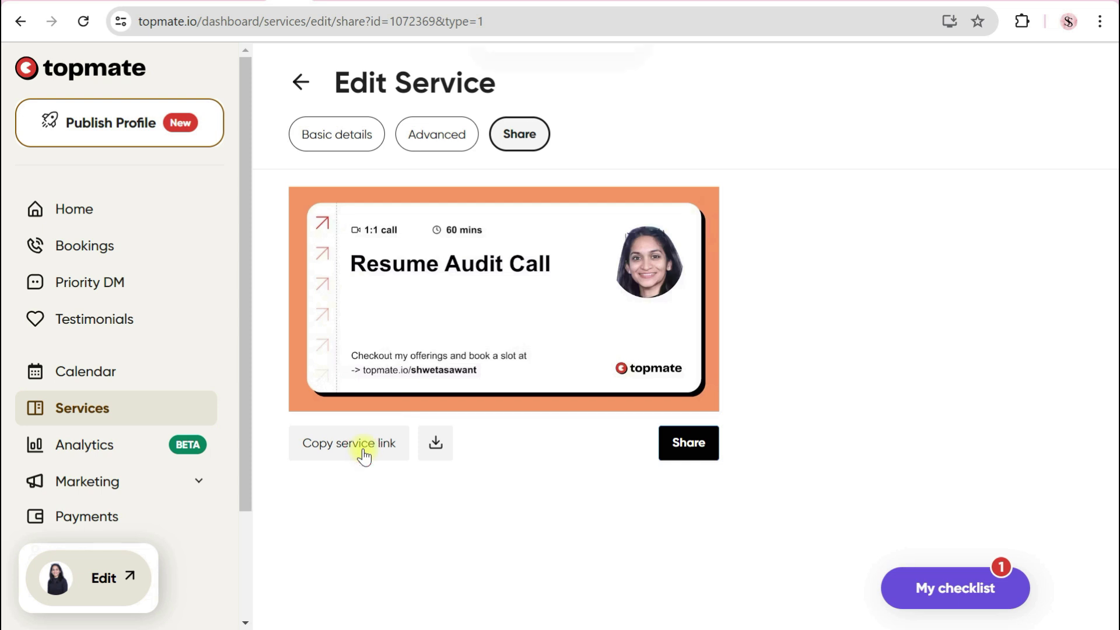
left_click(364, 454)
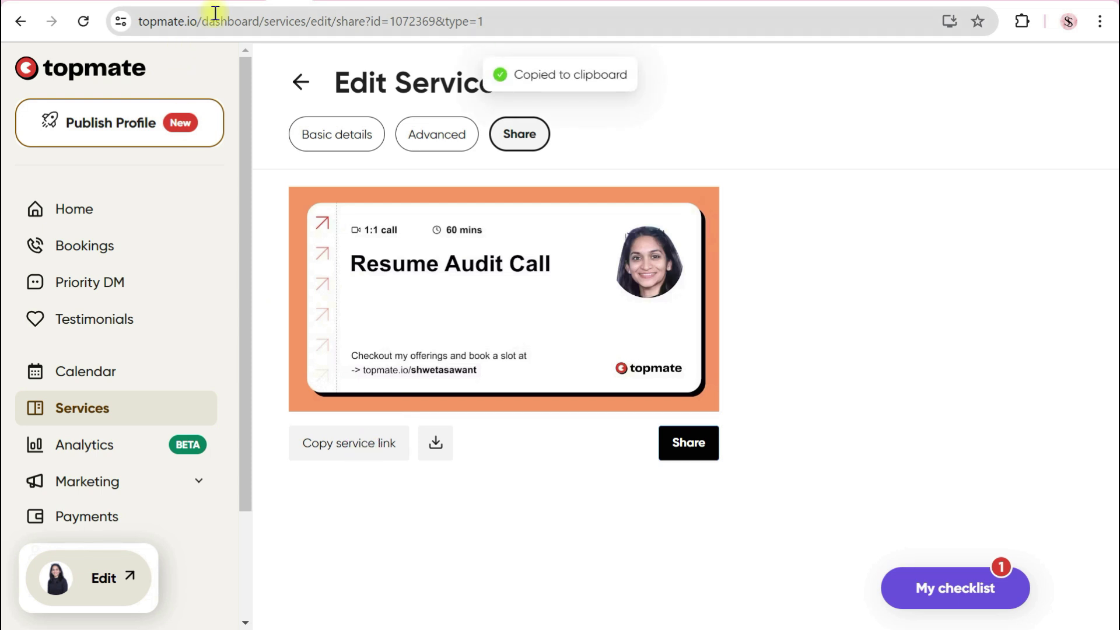
right_click(278, 5)
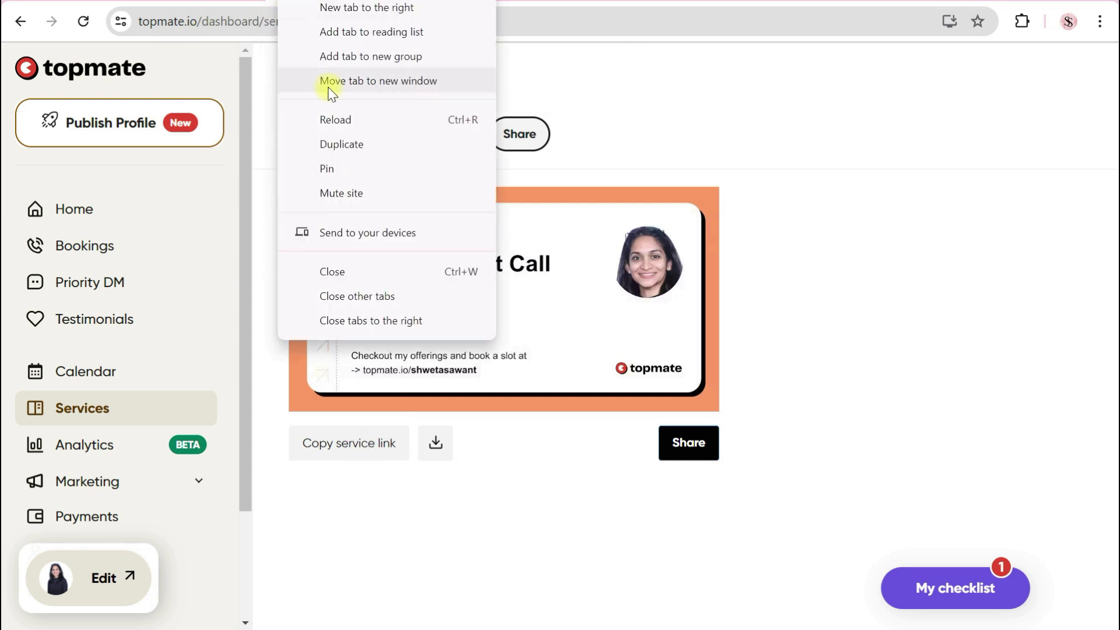
left_click(341, 144)
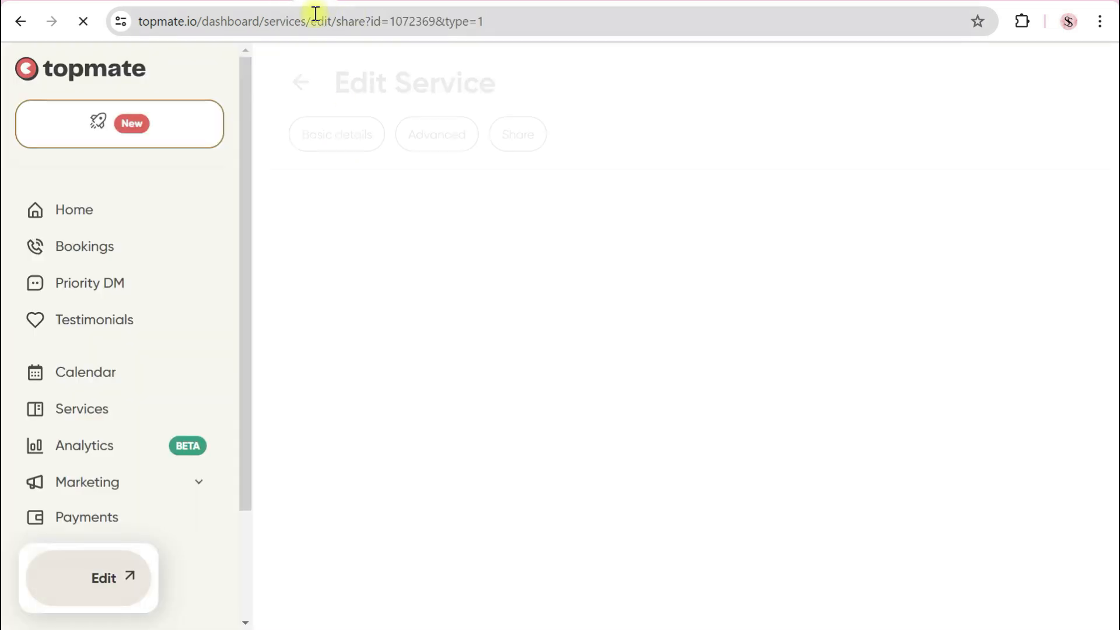
left_click(315, 17)
key("ctrl+v")
key("Return")
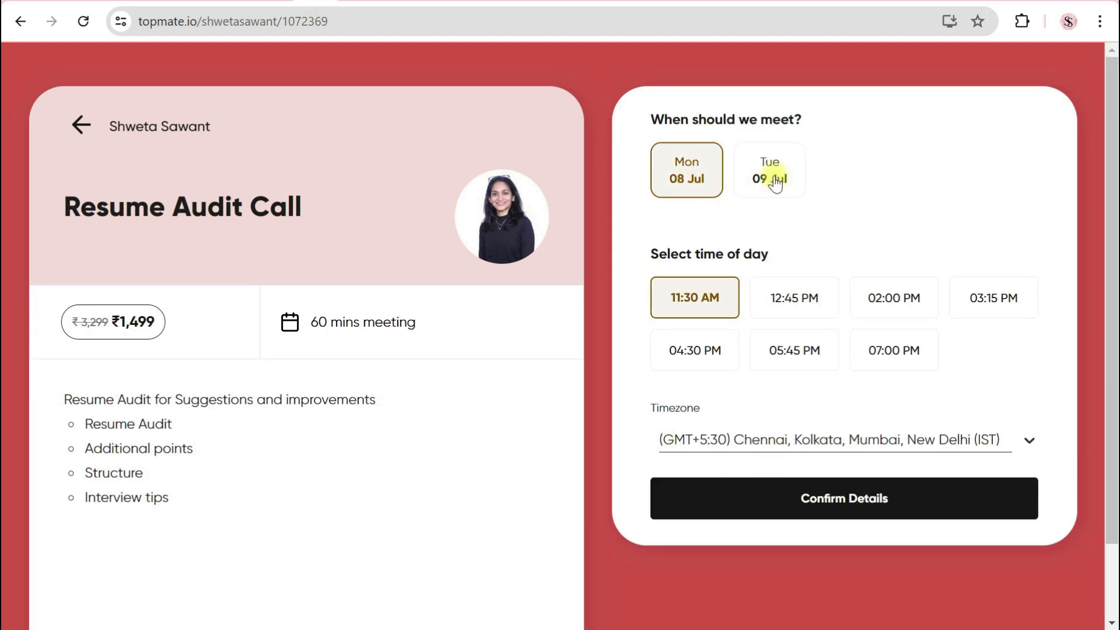
Compare the TEST1 schedule's available days with the dates offered on the Resume Audit Call booking page
left_click(289, 3)
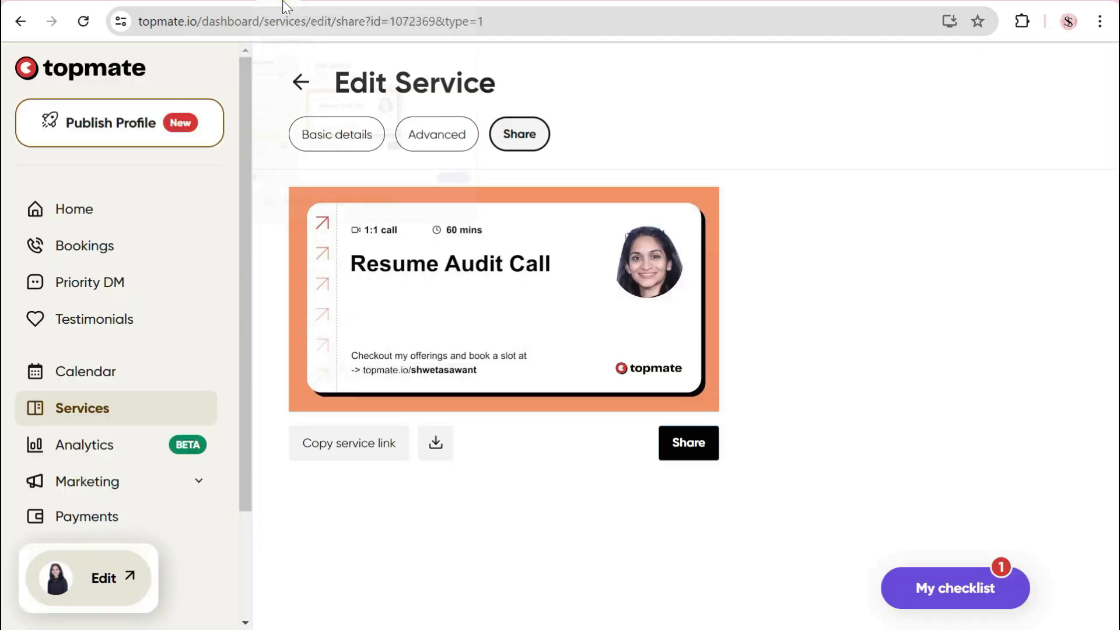
left_click(91, 386)
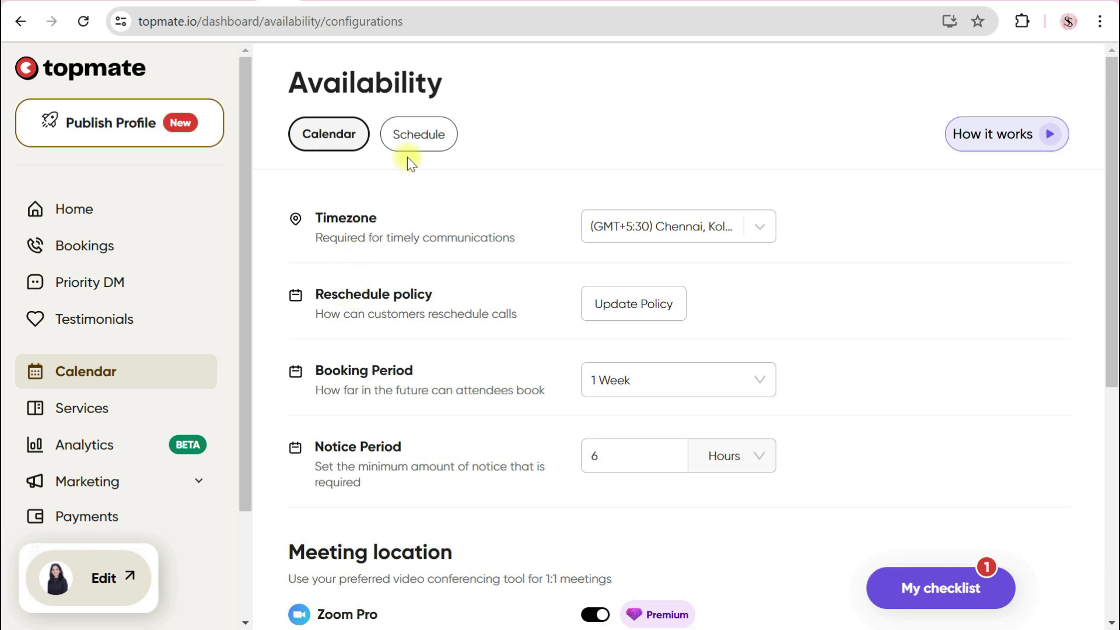
left_click(408, 138)
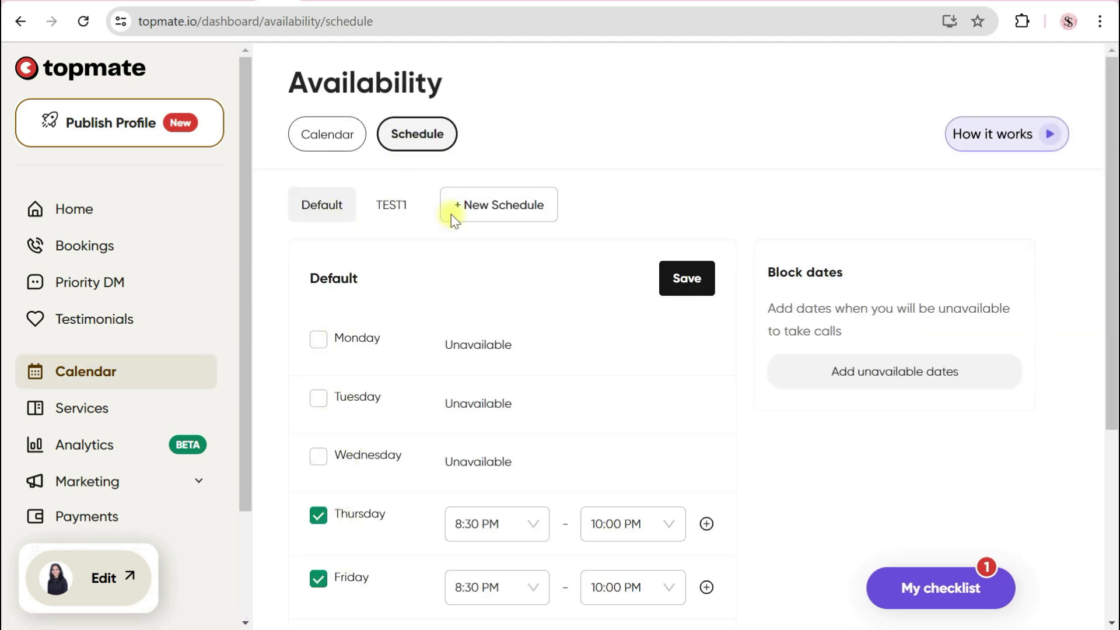
left_click(376, 211)
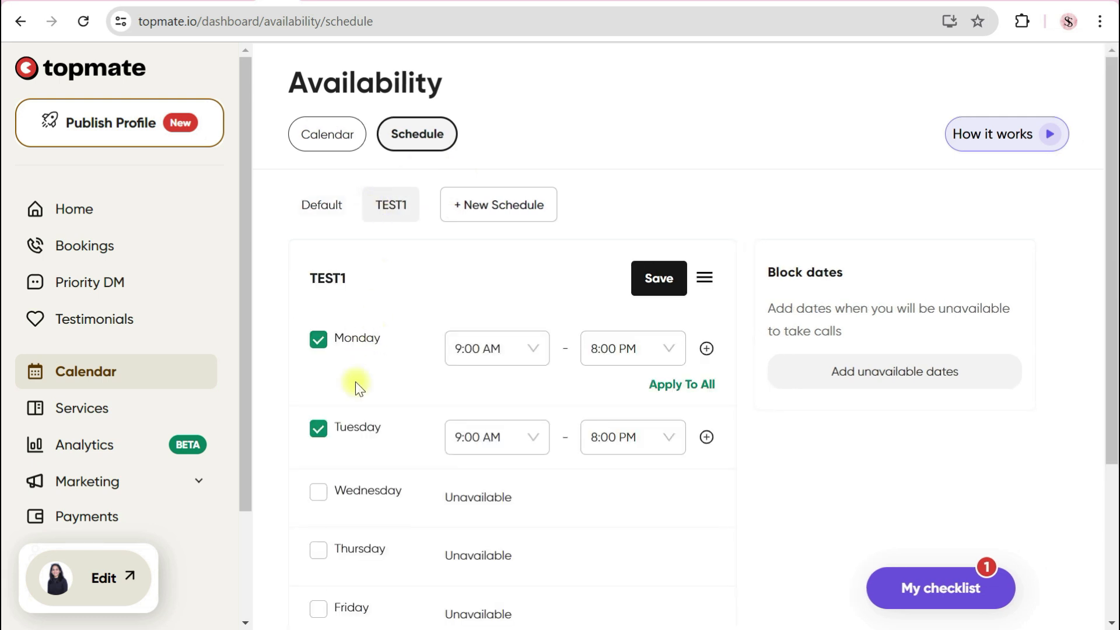
left_click(297, 4)
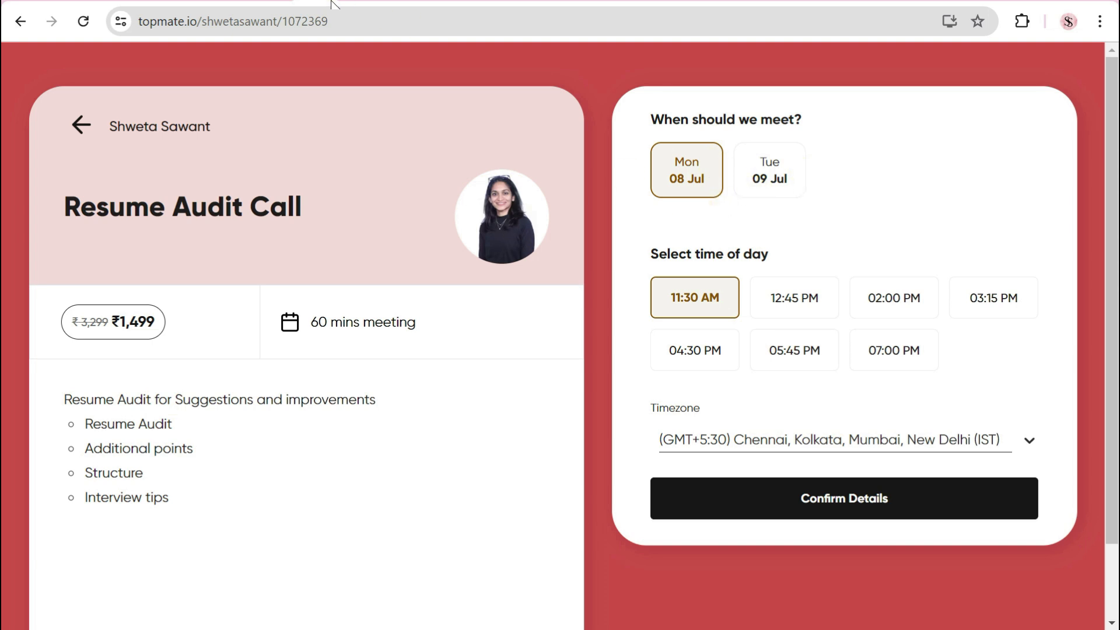
left_click(280, 2)
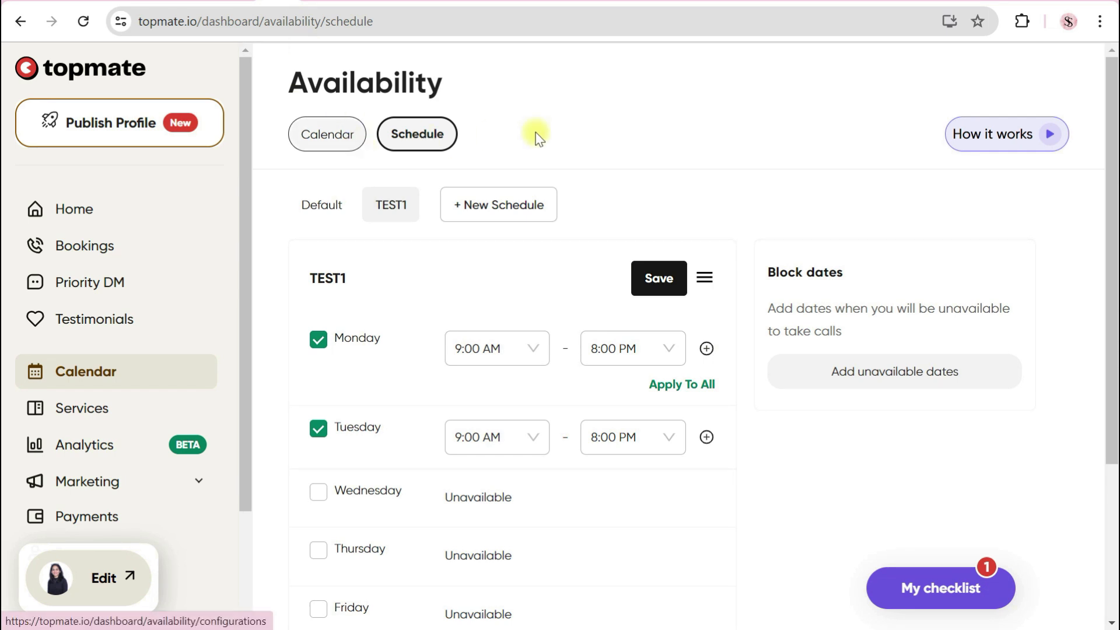